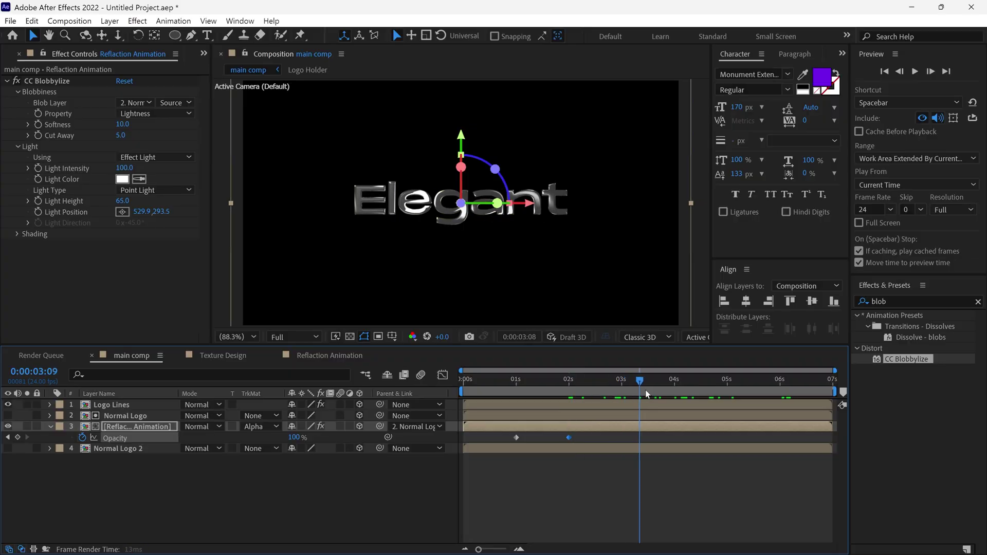
drag(645, 389, 628, 396)
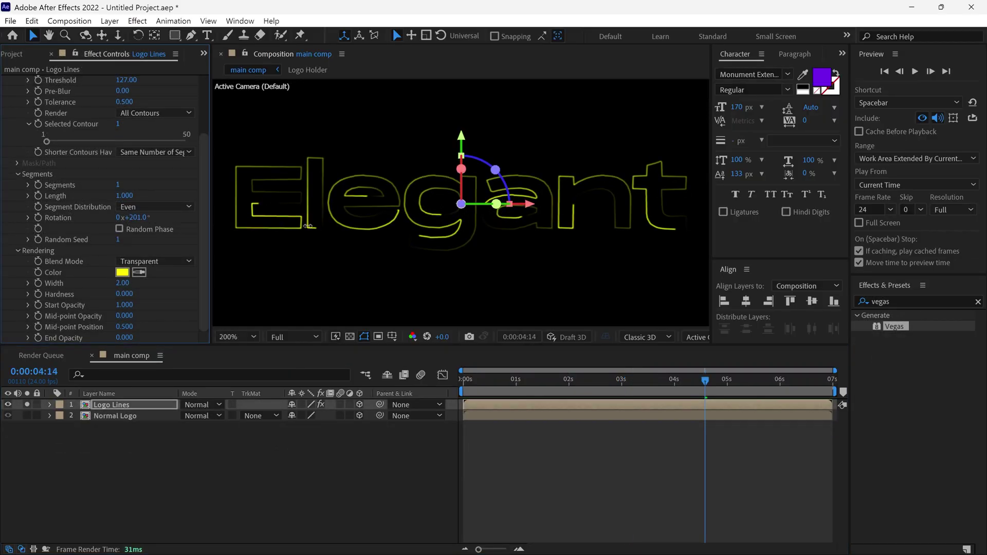
key(space)
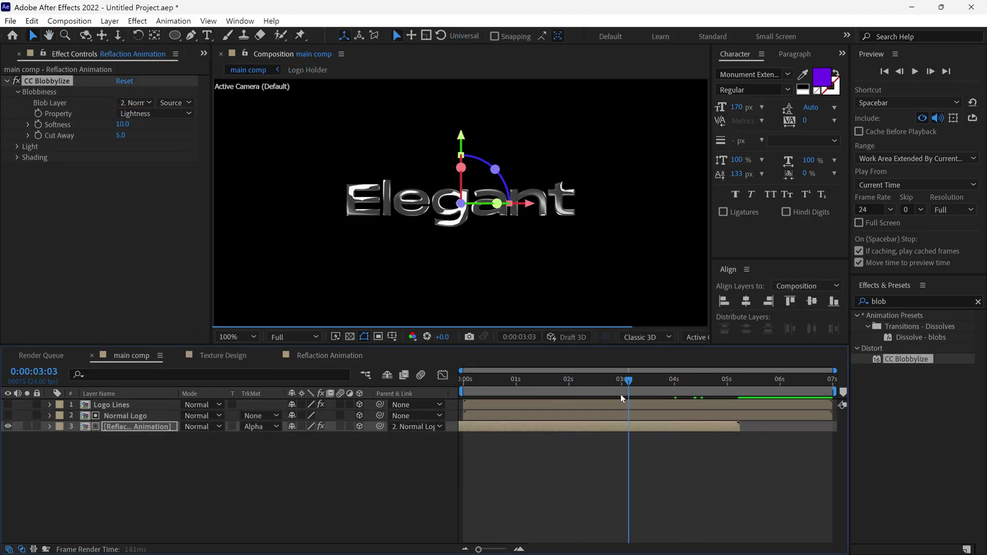
mouse_move(621, 394)
mouse_down()
mouse_move(588, 400)
mouse_move(627, 404)
mouse_up()
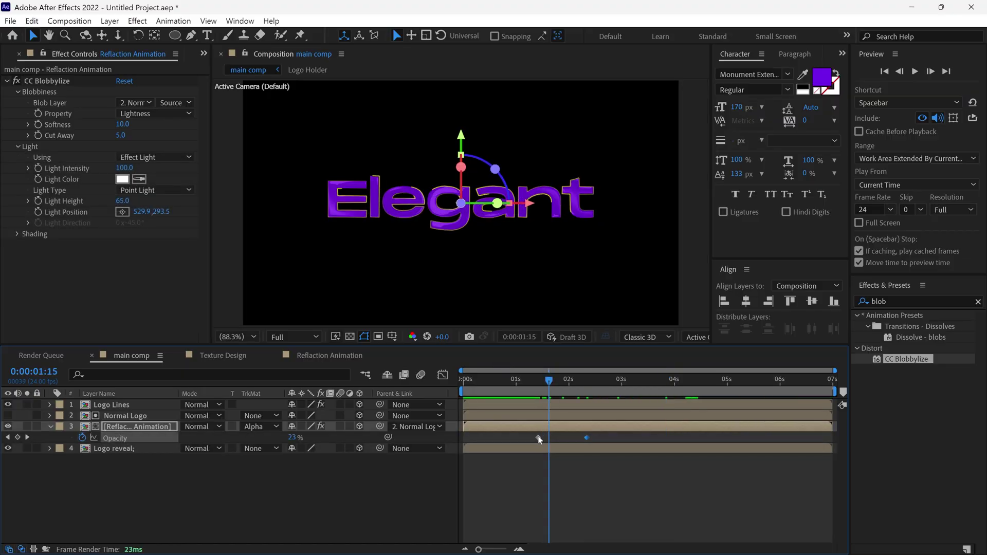
drag(539, 438, 517, 438)
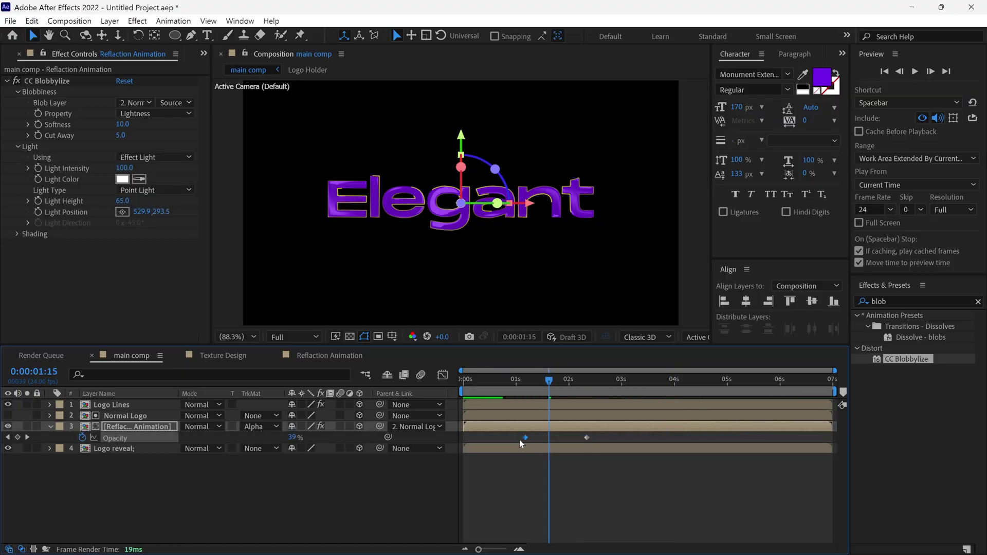
drag(516, 382, 561, 397)
key(ctrl)
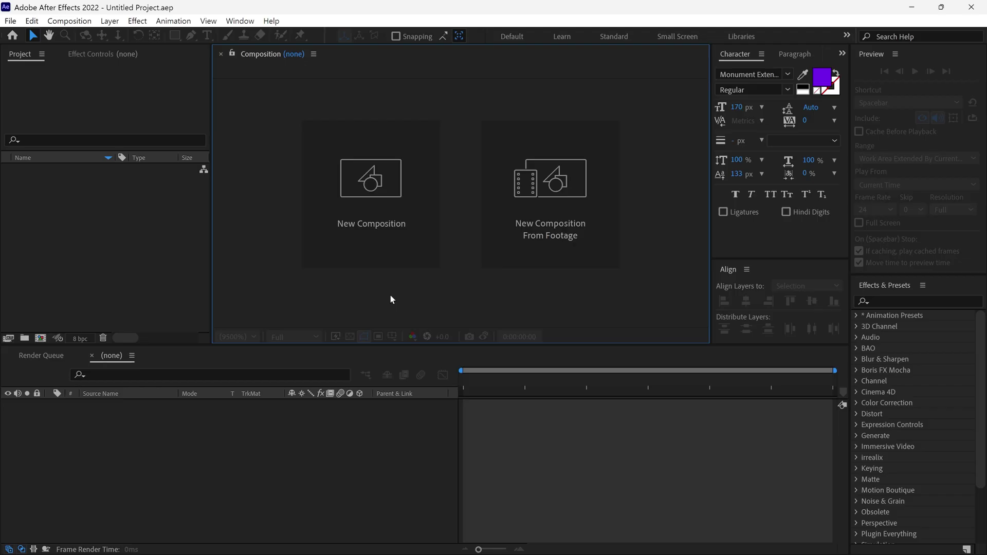
- Create a composition named "main comp" with the HDTV 1080 24 preset and a duration of 0:00:07:00
click(405, 263)
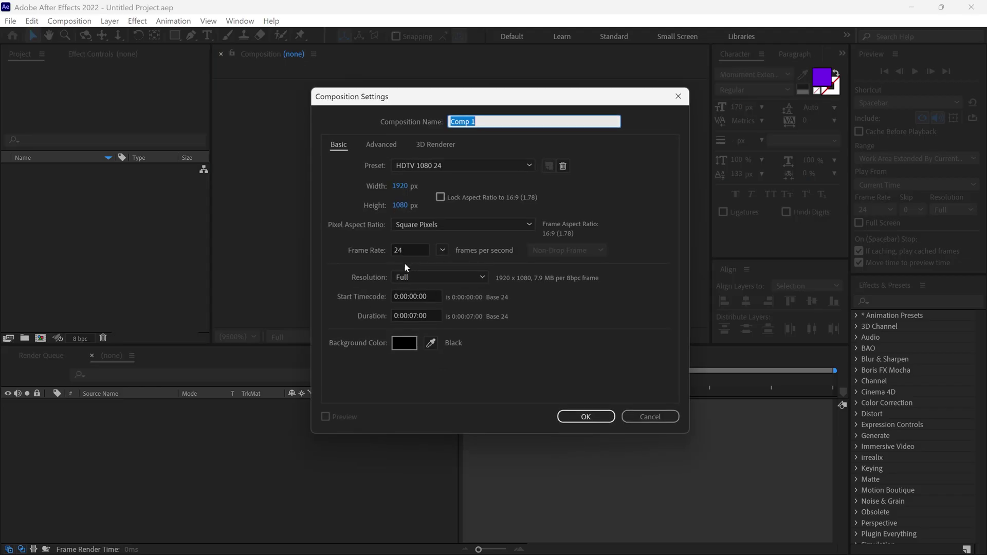
text(main c)
click(582, 416)
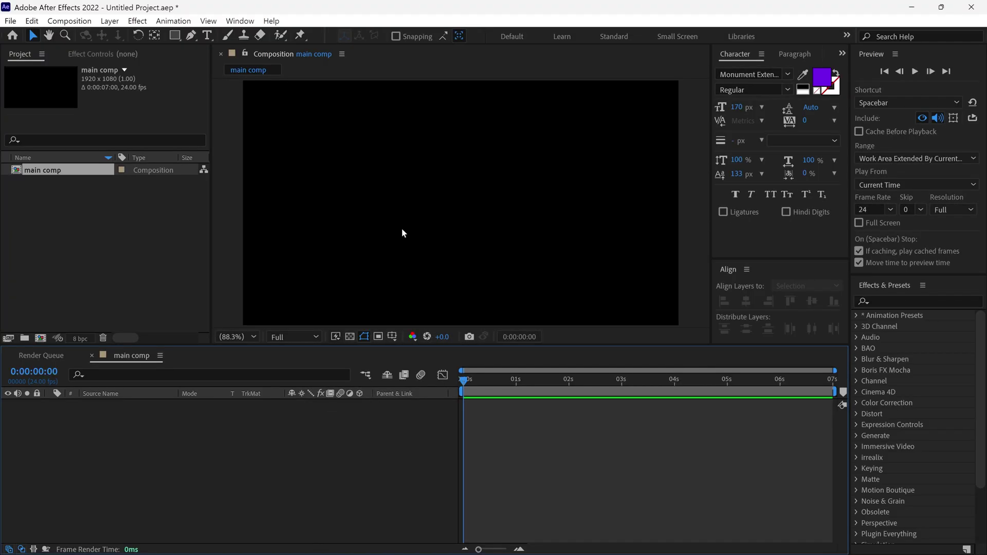
- Add the text "Elegant" and centre it horizontally and vertically in the composition
click(203, 36)
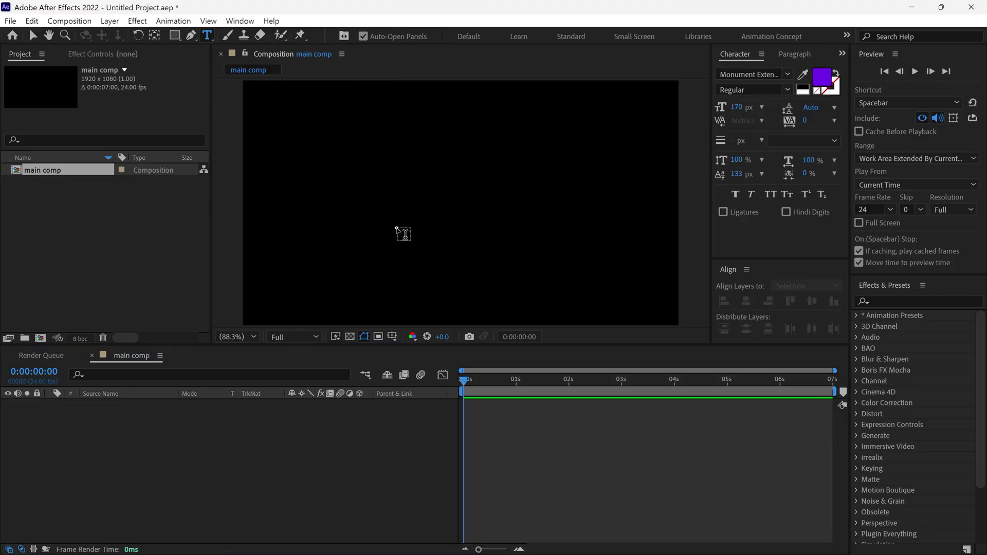
click(400, 227)
text(Elegant)
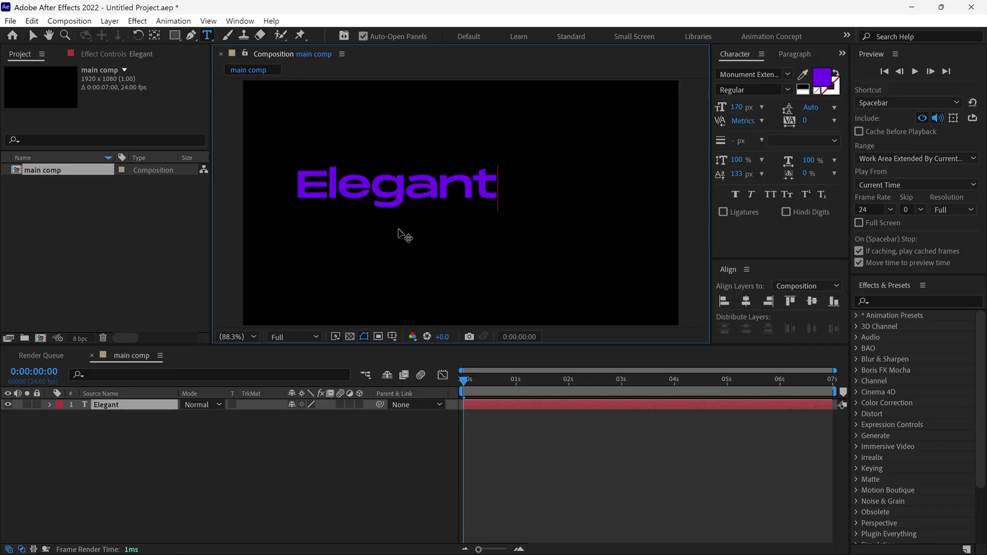
click(747, 306)
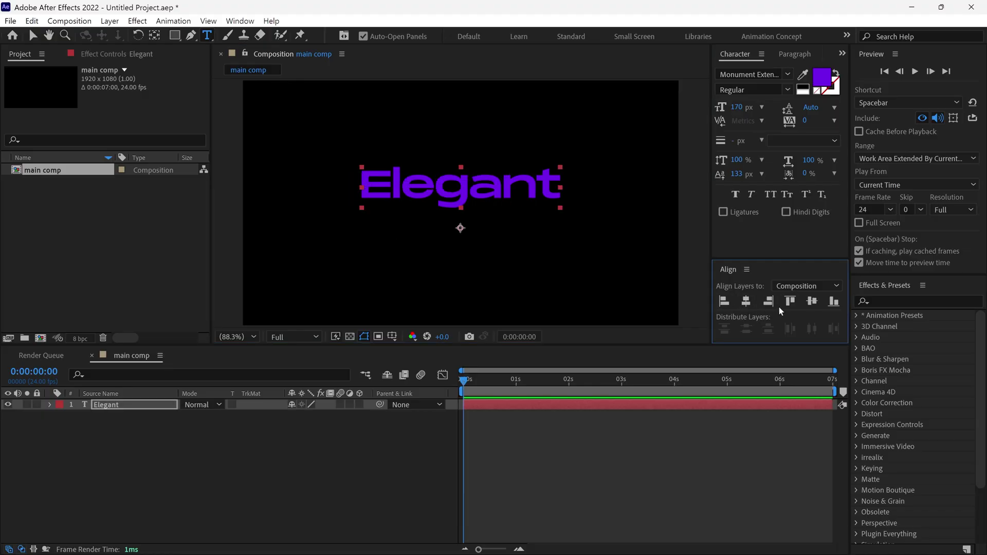
click(812, 303)
- Pre-compose the Elegant text layer as "Logo Holder", moving all attributes into the new composition
key(v)
right_click(431, 204)
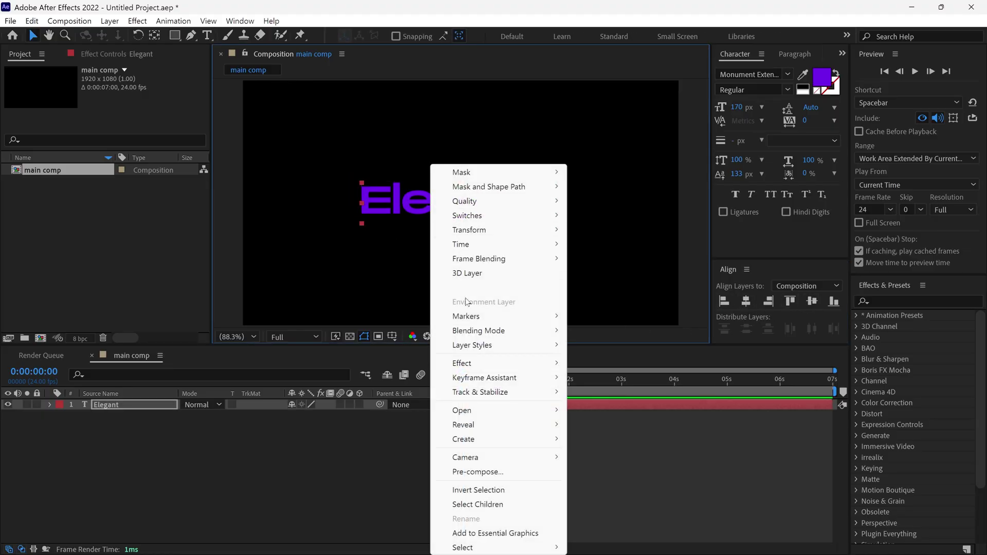
click(478, 472)
text(Logo Holder)
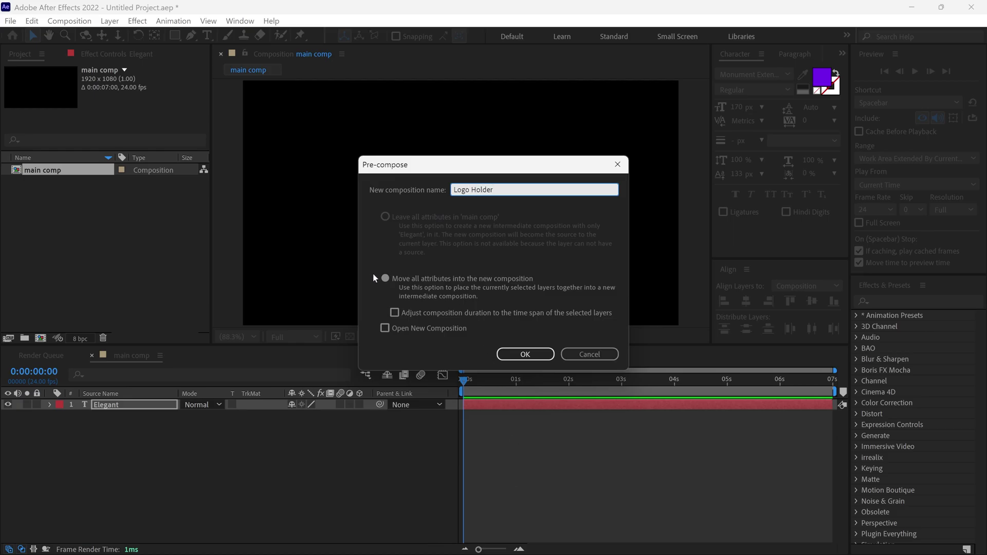
click(386, 279)
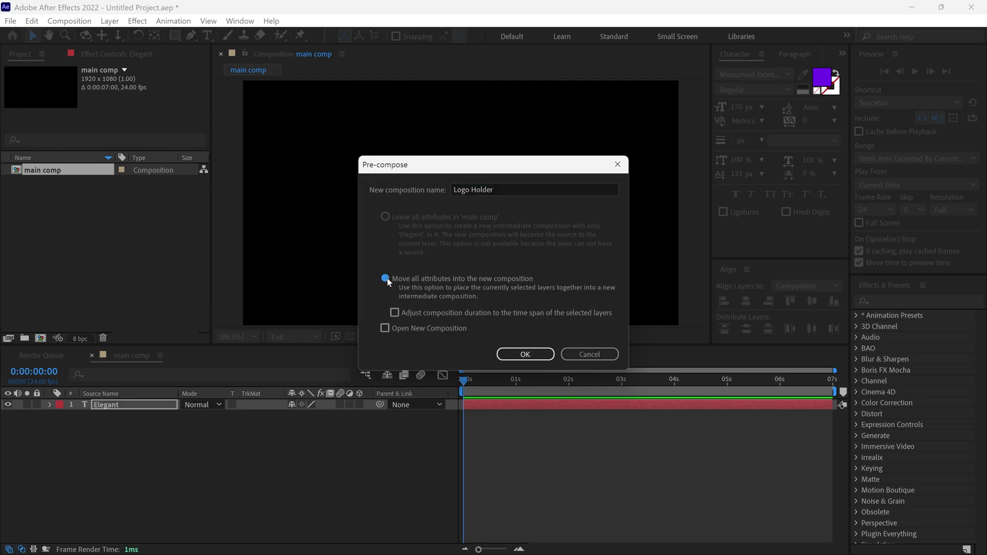
click(513, 352)
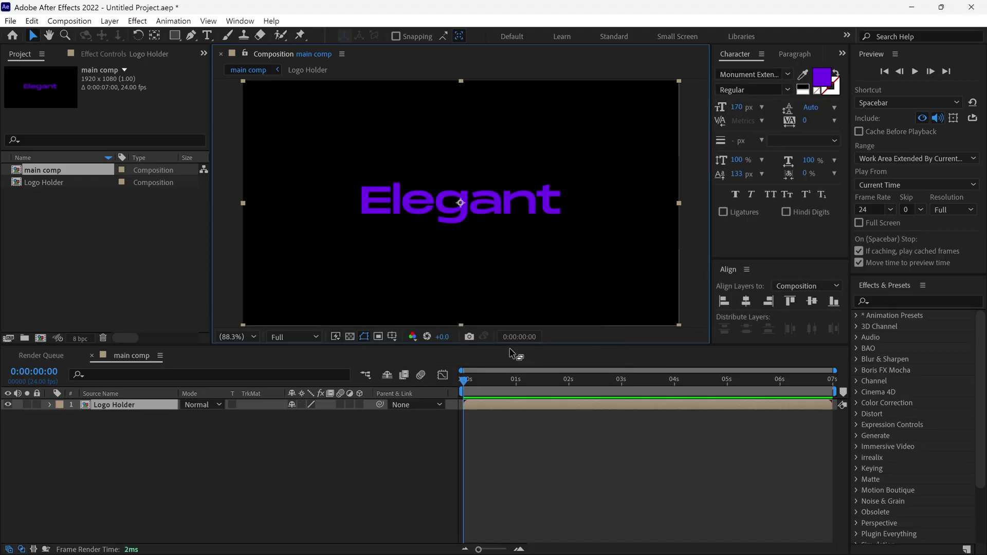
- Make the Logo Holder layer 3D and set a Position keyframe at 0:00:05:00
click(360, 405)
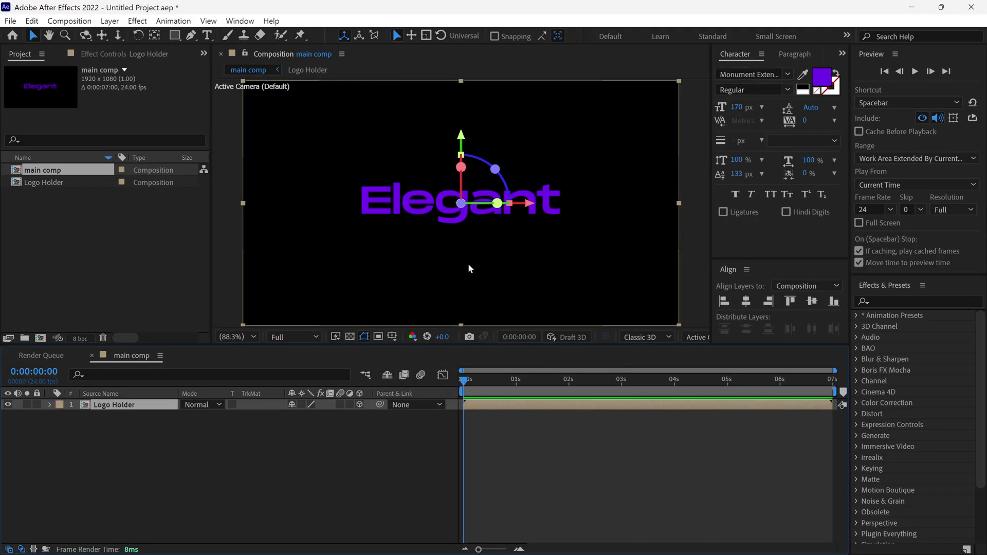
drag(466, 383, 728, 392)
key(p)
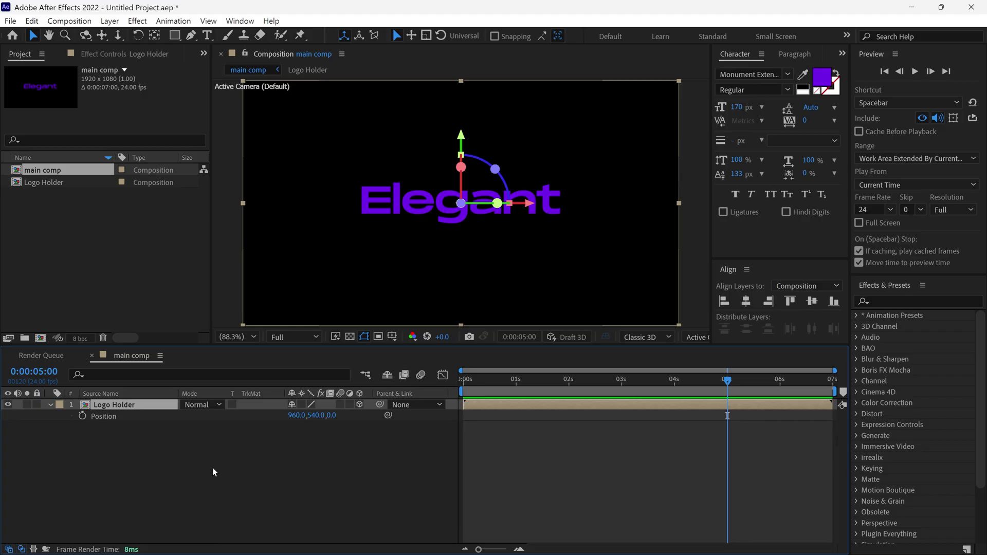
click(82, 417)
- Set Logo Holder's Z position to -2805 at the start of the timeline and preview the move
drag(745, 385, 463, 396)
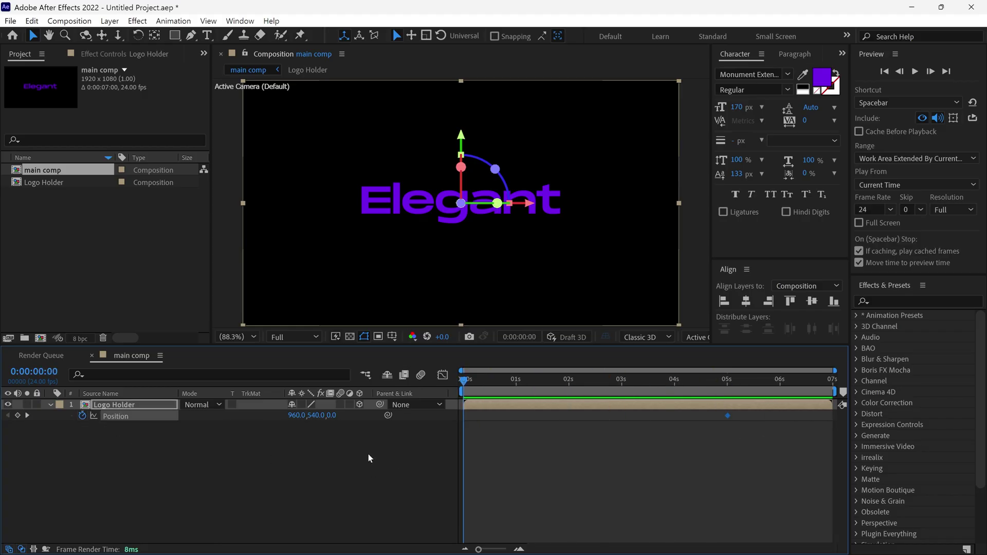
drag(331, 416, 195, 428)
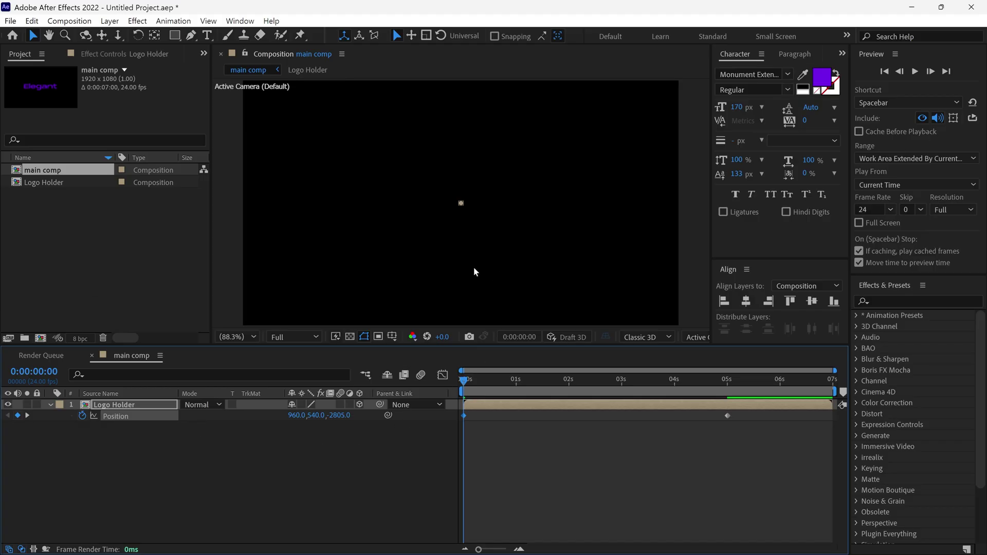
key(space)
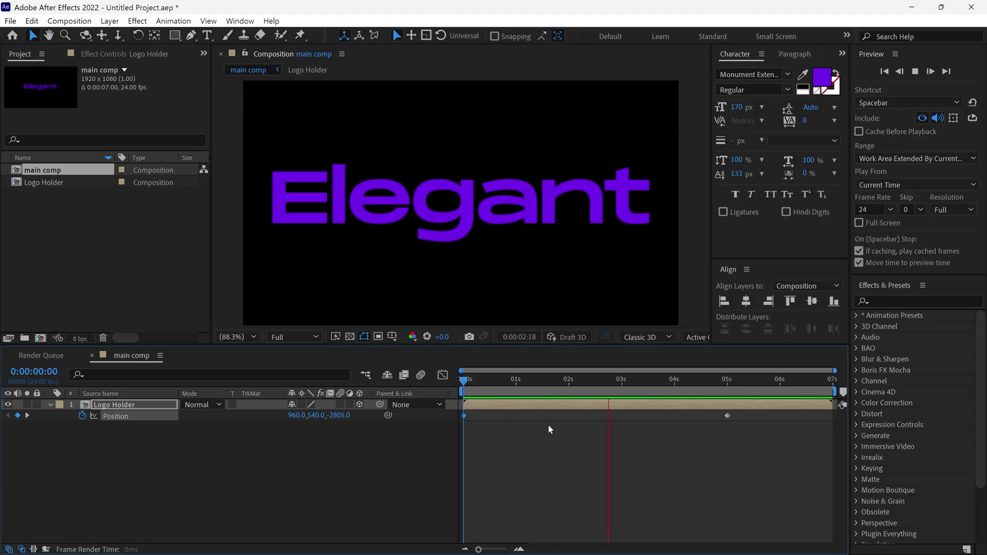
mouse_move(696, 396)
mouse_down()
mouse_move(466, 392)
mouse_move(694, 399)
mouse_up()
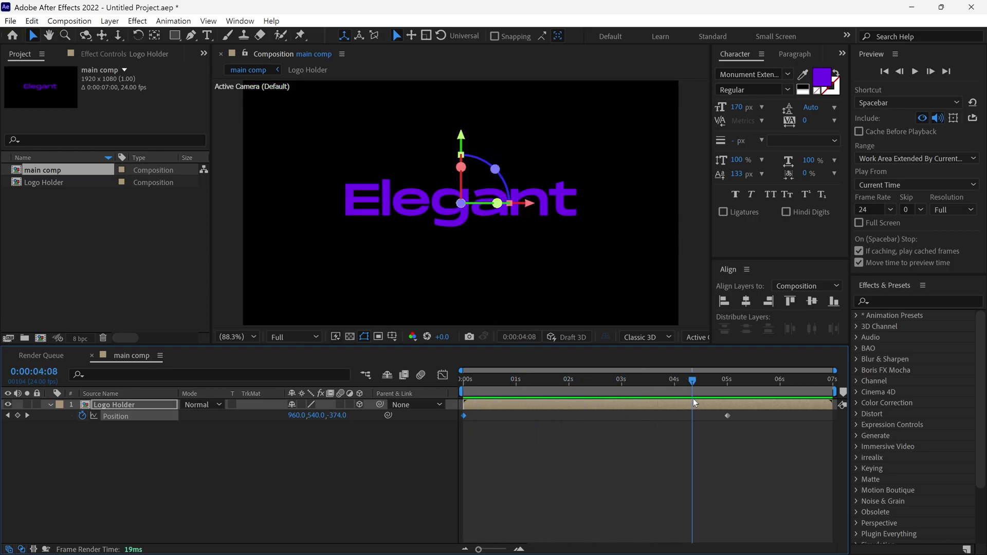
- Apply Easy Ease to both Position keyframes of the Logo Holder layer
drag(742, 431, 461, 411)
right_click(464, 416)
mouse_move(498, 411)
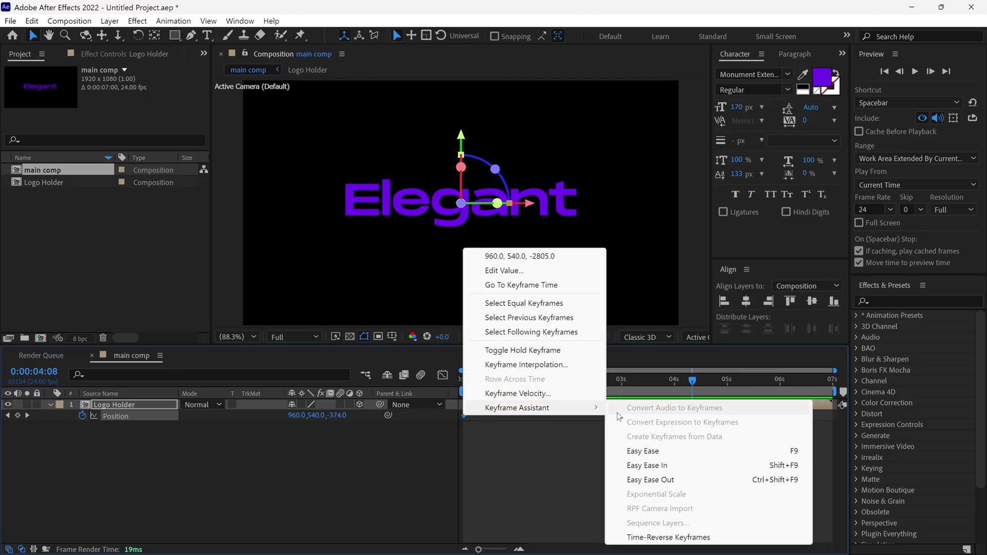
click(642, 451)
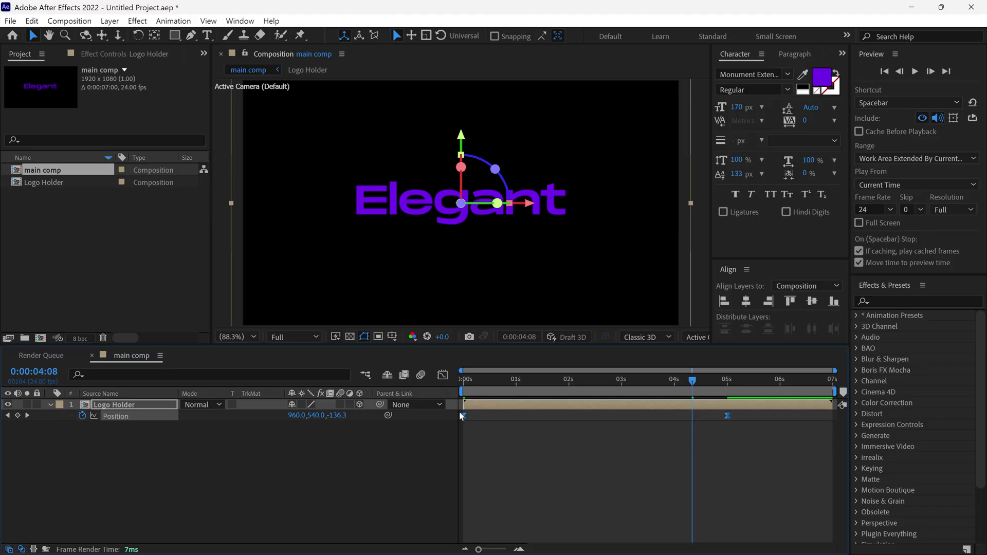
- Reshape the Position speed graph so the move peaks right at the start and slows gradually toward 5 seconds, and preview it
click(443, 376)
click(728, 515)
drag(689, 515, 469, 516)
drag(690, 395, 463, 395)
key(space)
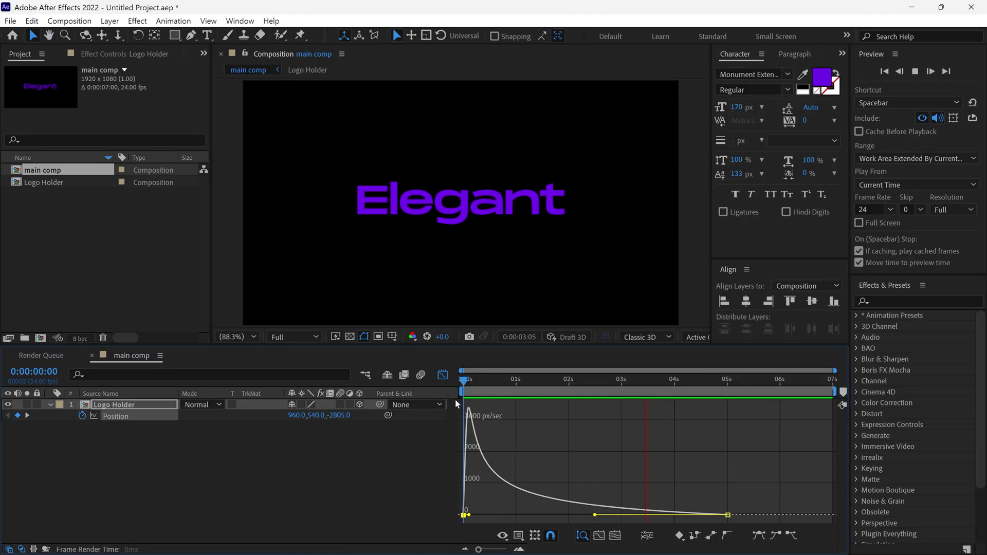
click(704, 385)
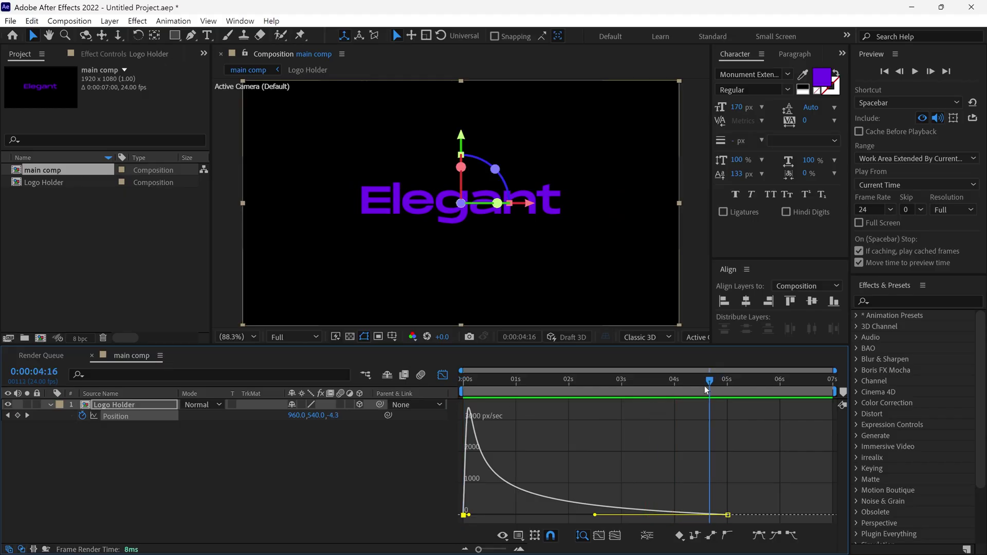
click(441, 381)
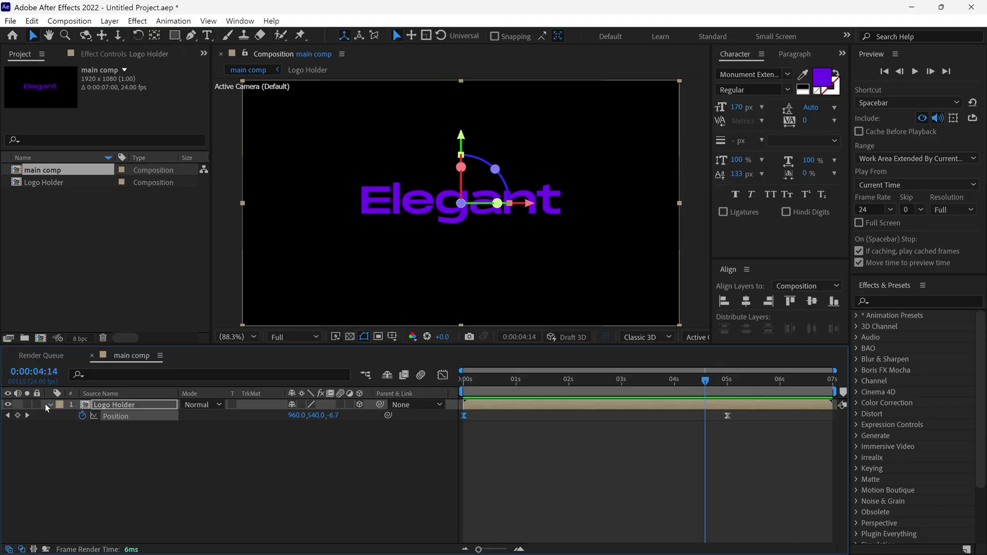
- Collapse the Logo Holder layer's properties and rename the layer "Normal Logo"
click(50, 405)
key(Return)
text(Normal Logo)
key(Return)
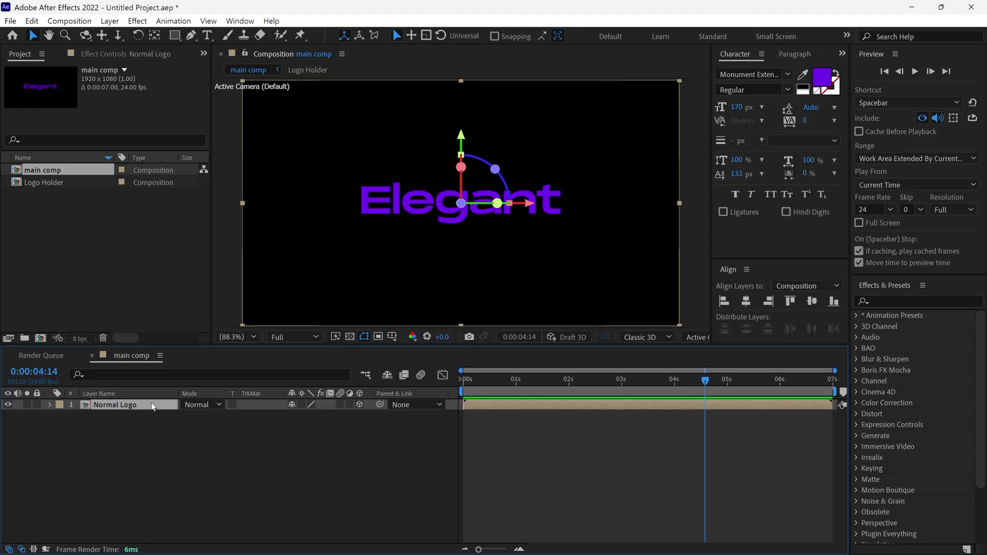
- Duplicate the Normal Logo layer under the name "Logo Lines" and solo the copy
key(ctrl+d)
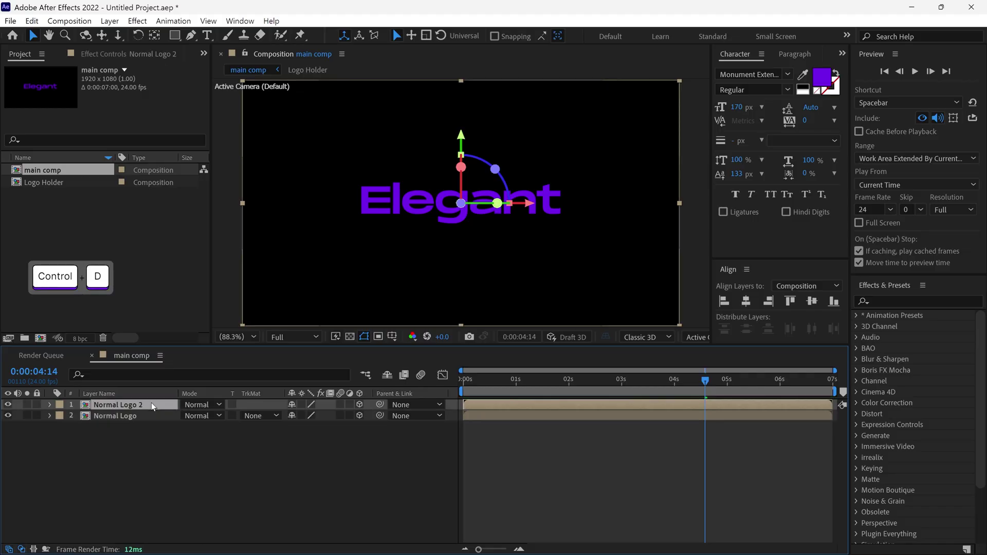
key(Return)
text(Logo Lines)
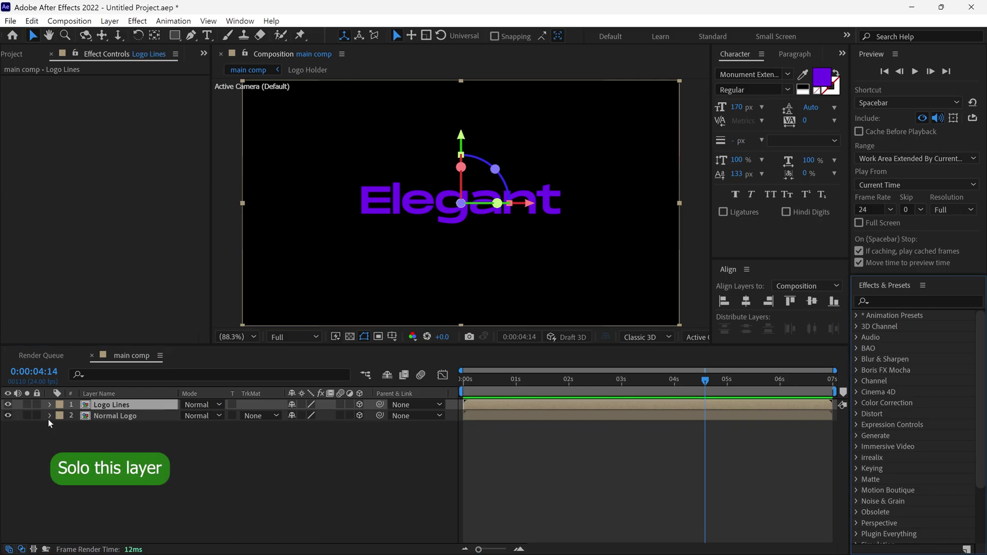
click(27, 404)
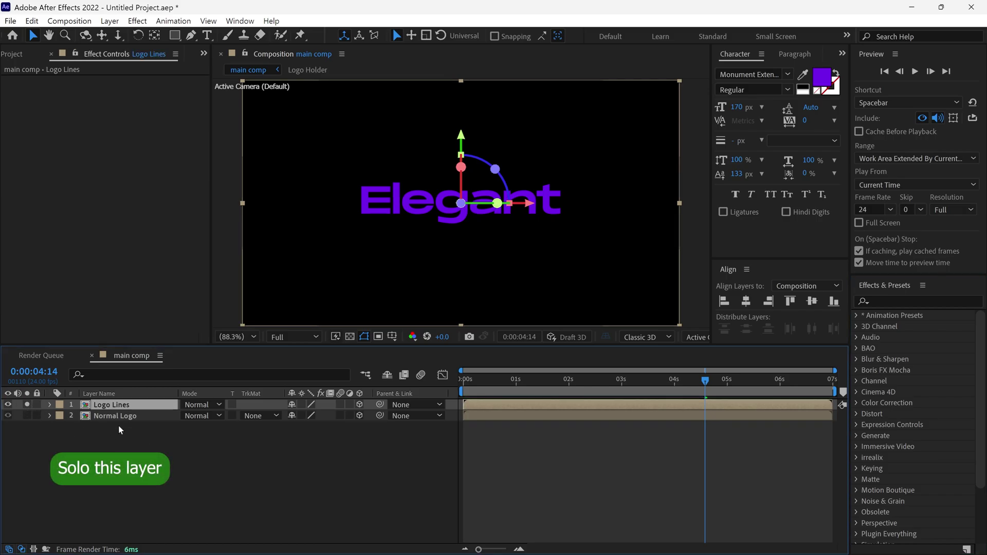
- Find the Vegas effect and apply it to the Logo Lines layer
click(884, 300)
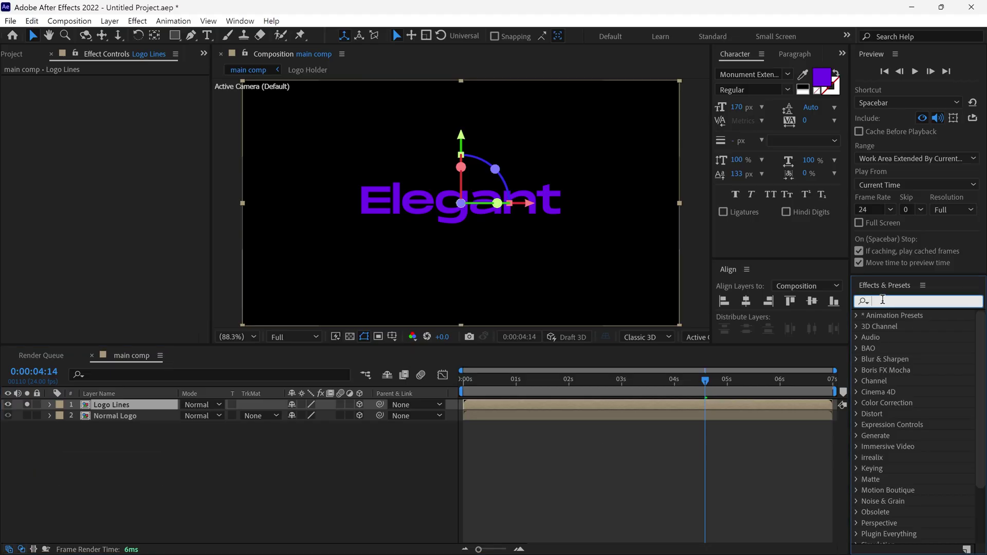
text(vegas)
double_click(894, 326)
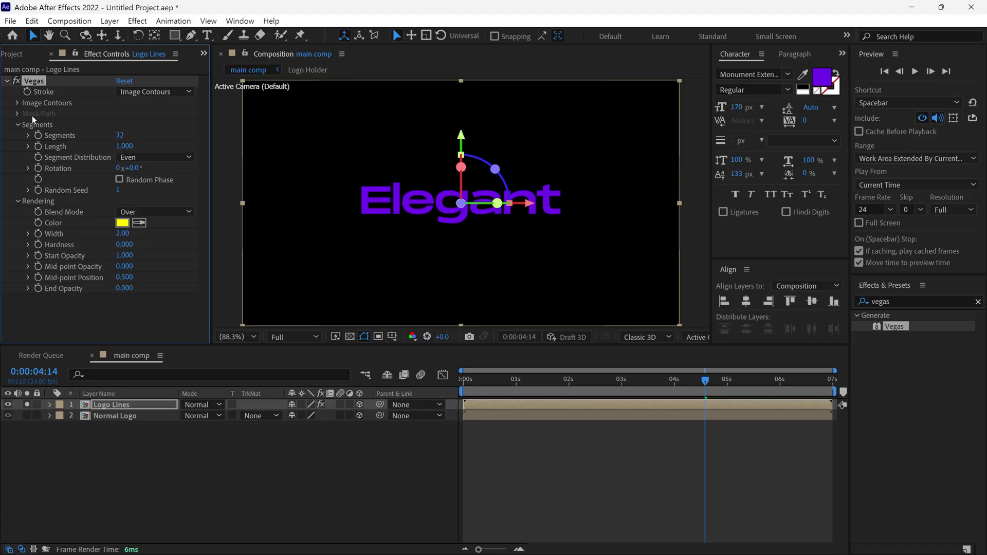
- Set the Vegas image contours to use the Logo Lines layer as input and Alpha as the channel
click(17, 103)
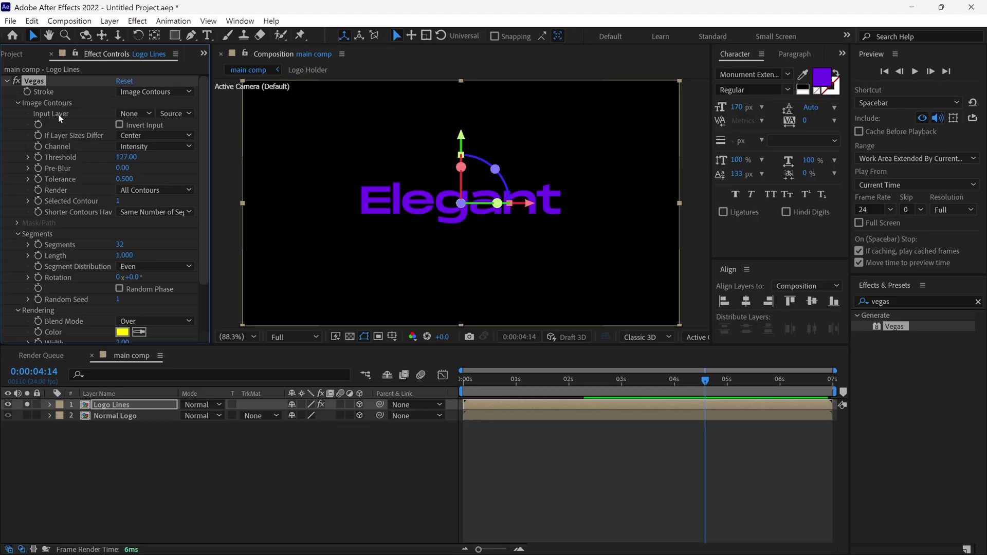
click(140, 115)
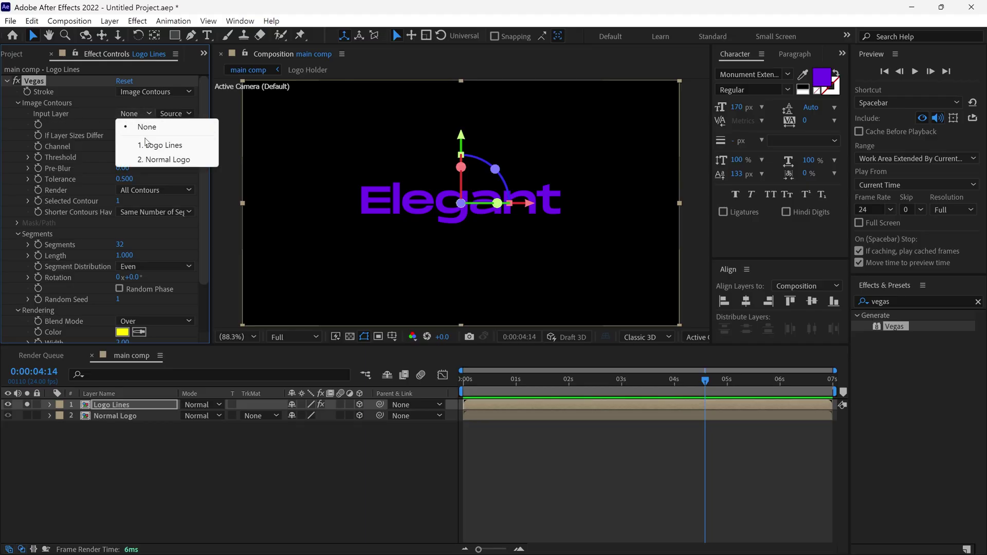
click(193, 149)
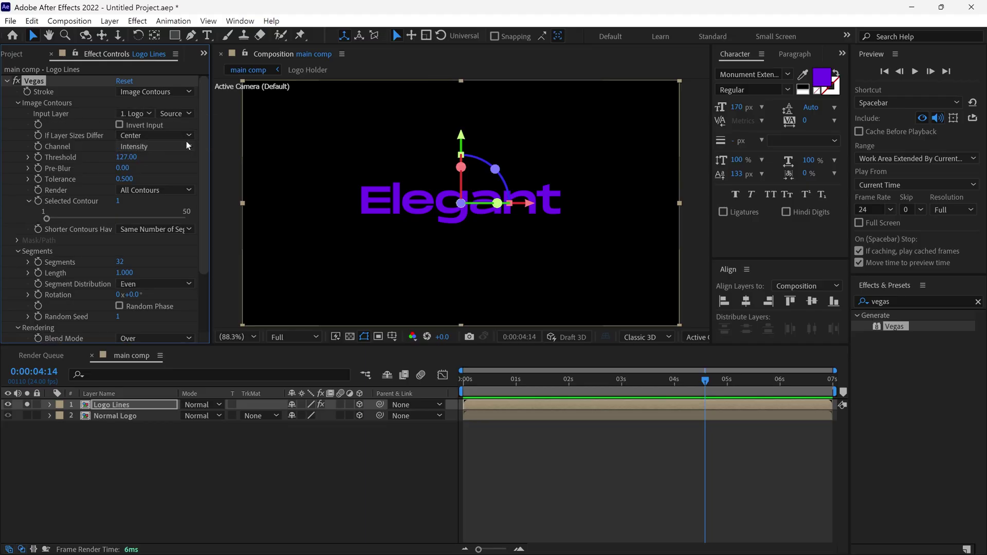
click(157, 148)
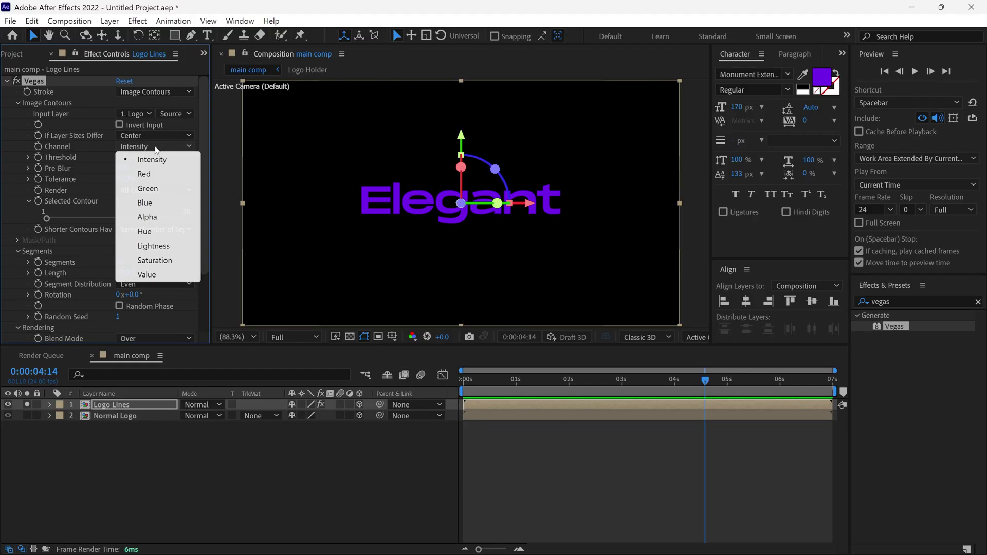
click(149, 218)
scroll(379, 216, up, 3)
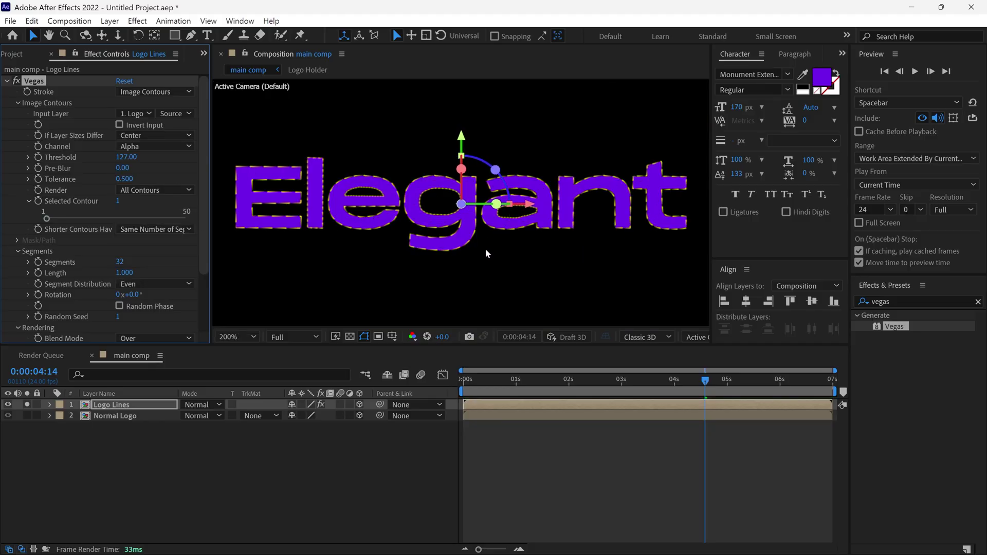
- Set the Vegas rendering blend mode to Transparent so only the outlines are drawn
scroll(205, 198, down, 3)
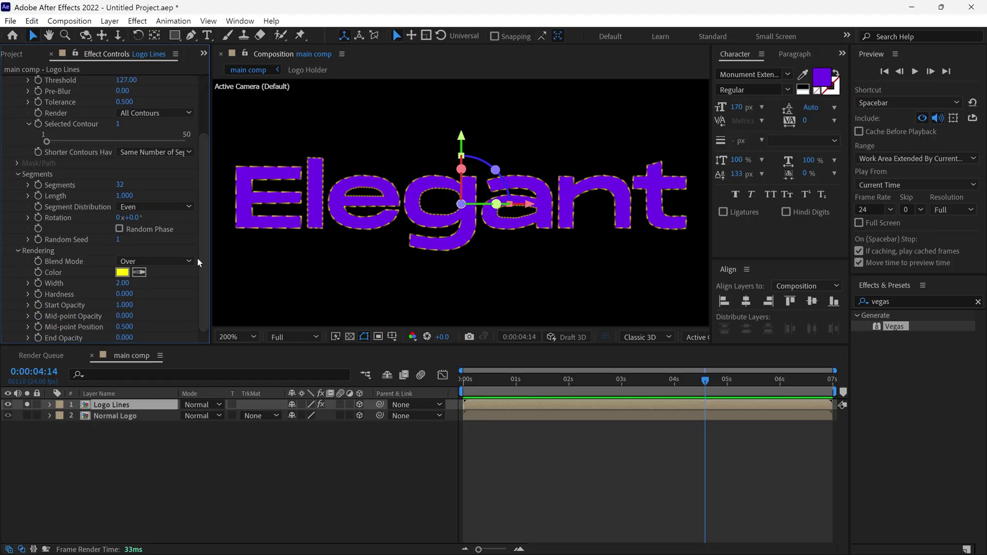
click(164, 263)
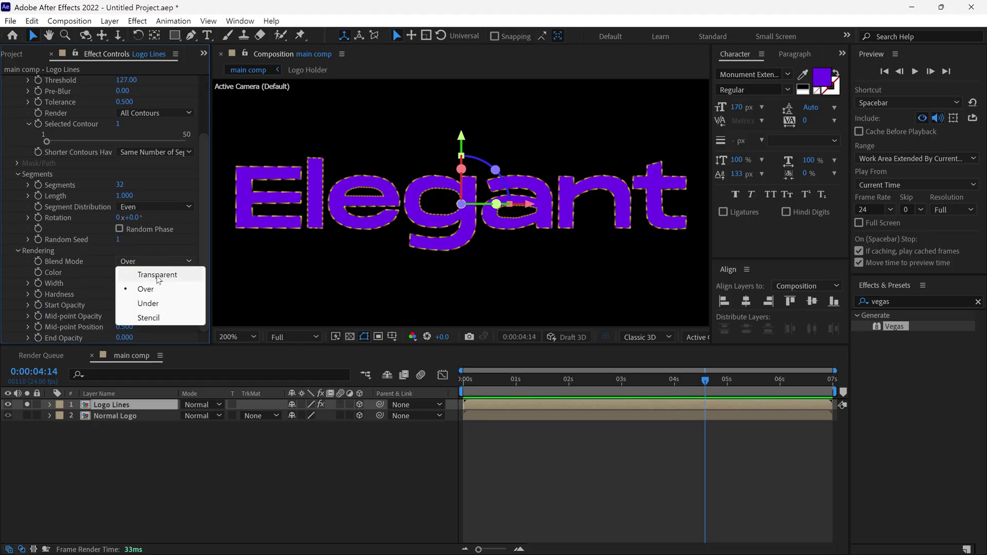
click(158, 275)
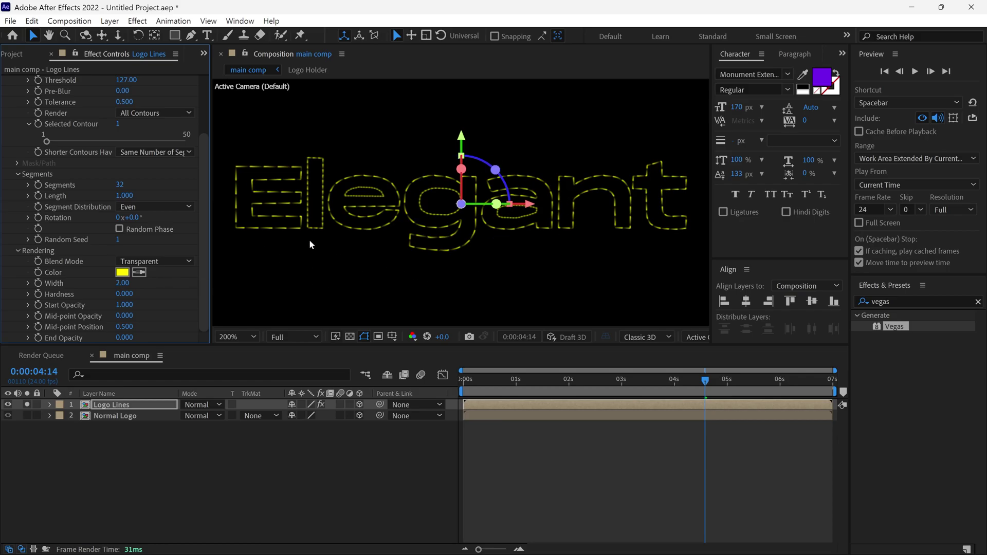
- Set the number of Vegas segments to 1
drag(119, 185, 106, 185)
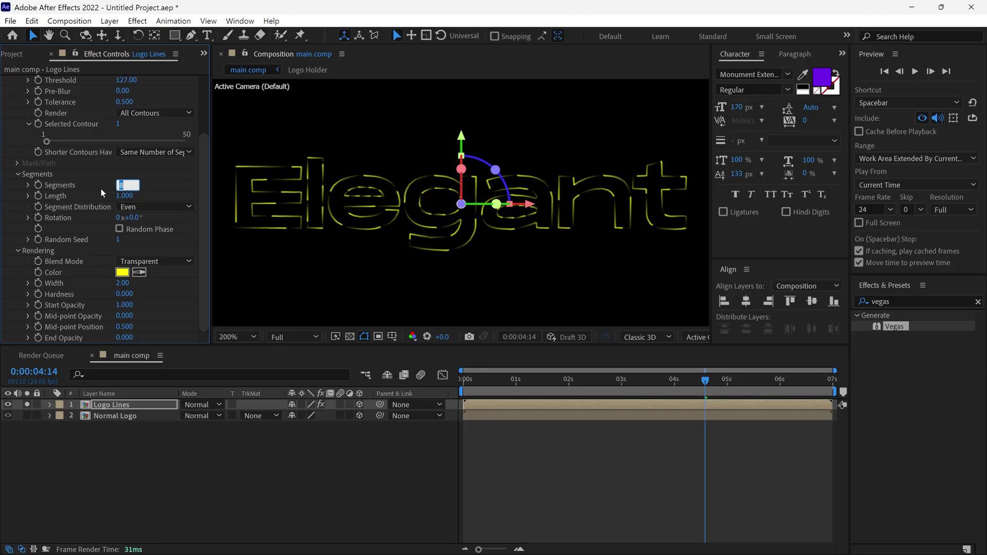
text(1)
key(Return)
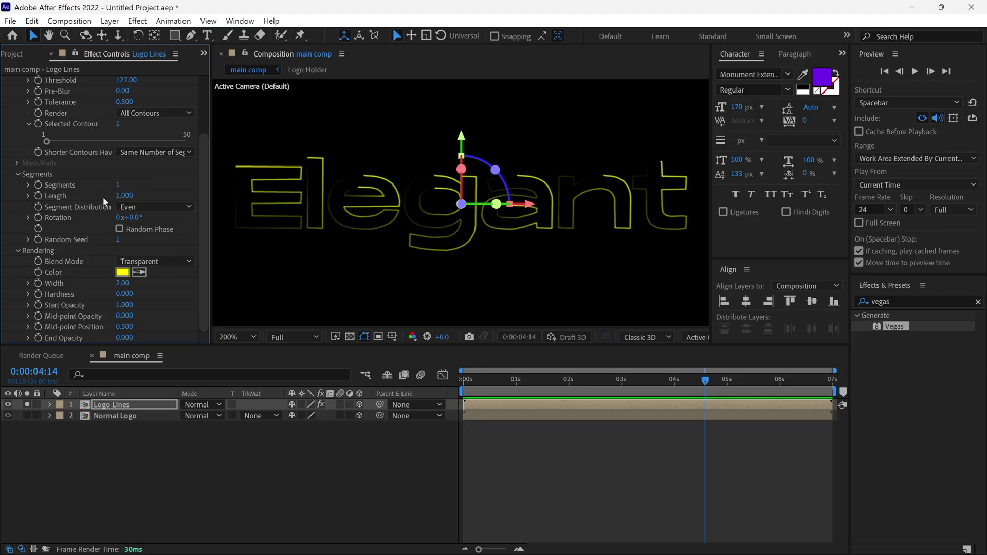
- Keyframe the Vegas Rotation at 0x+0.0° at 3 seconds and 1x+0.0° at 0 seconds, and preview it
drag(136, 218, 164, 229)
key(ctrl+z)
drag(707, 383, 624, 399)
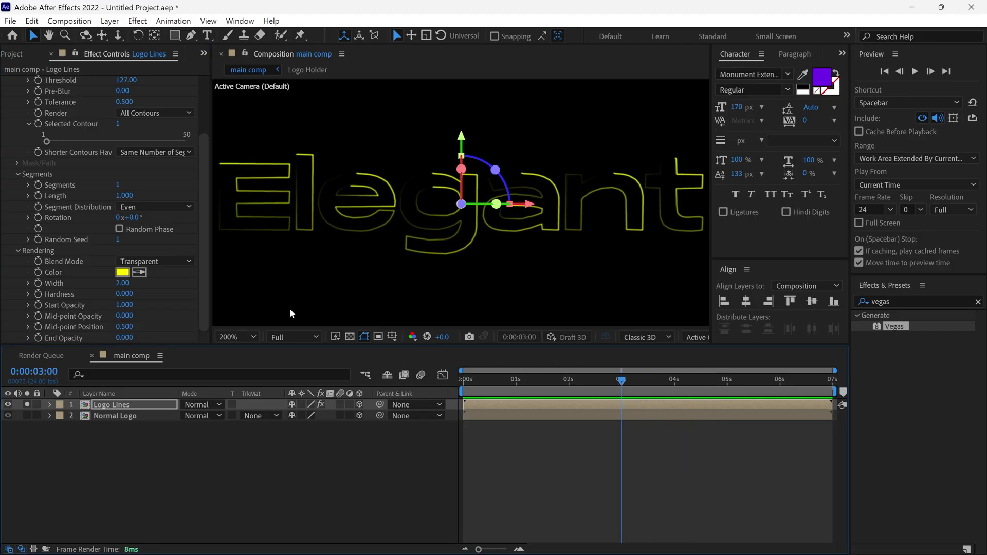
click(39, 219)
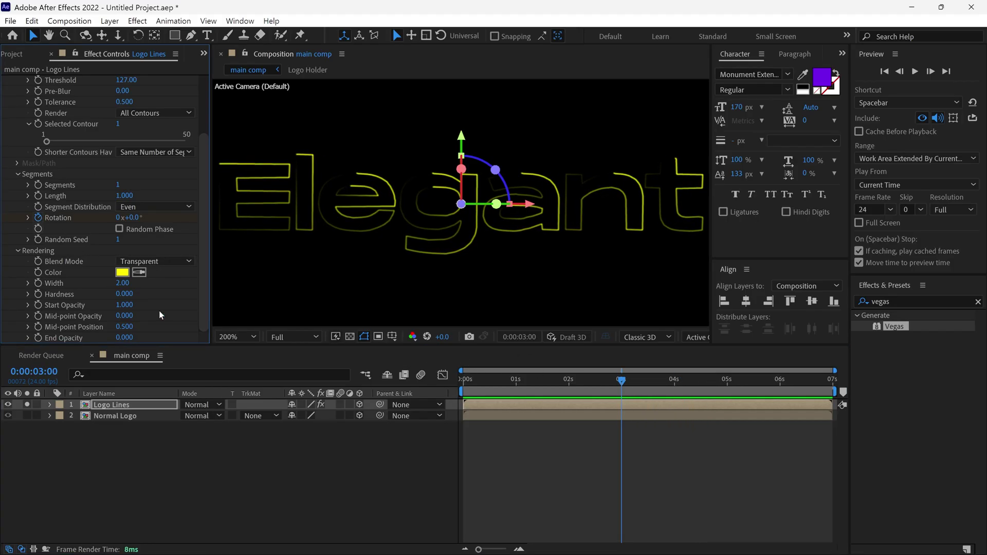
drag(621, 383, 453, 384)
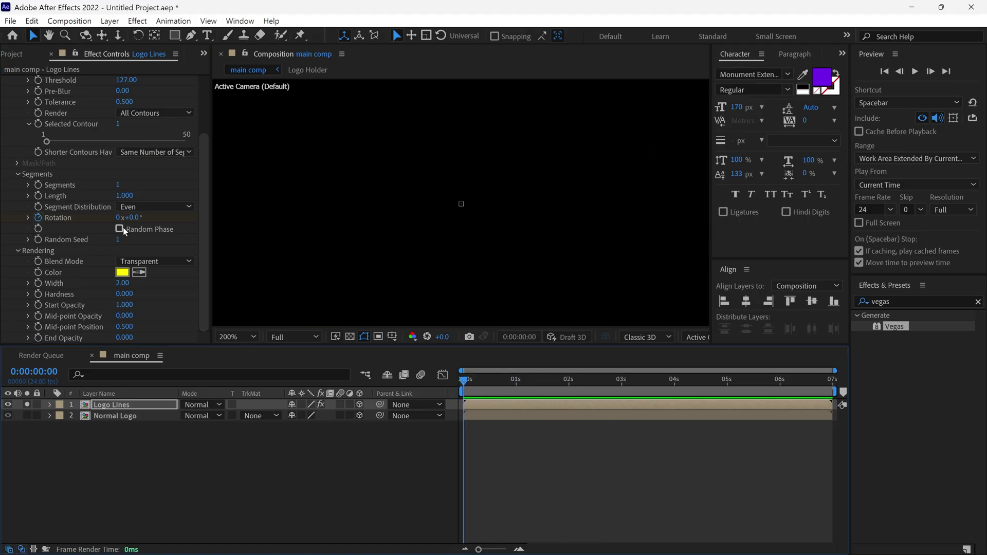
click(119, 218)
text(1)
key(Return)
key(space)
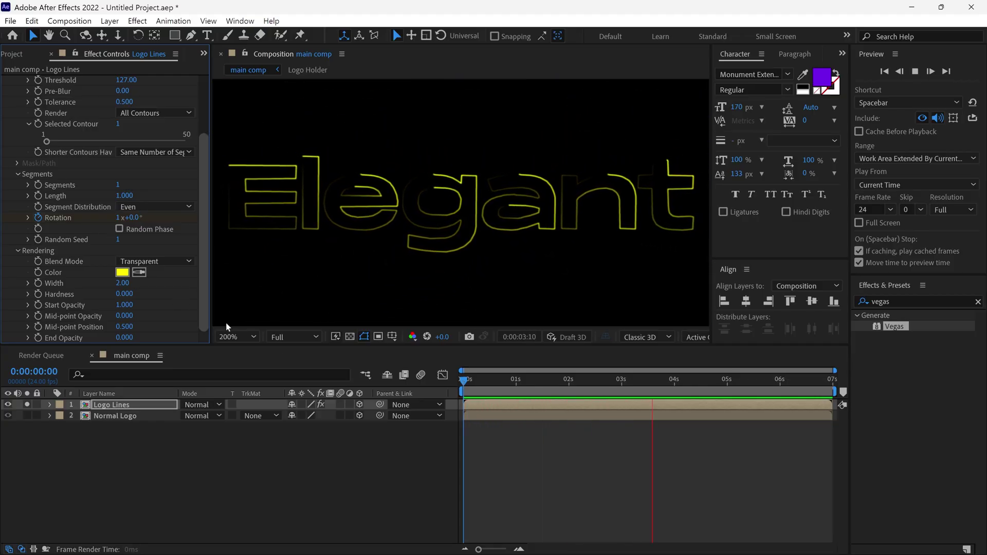
- Turn on Random Phase for the Vegas segments and preview the outline animation
drag(610, 385, 585, 383)
scroll(551, 264, down, 1)
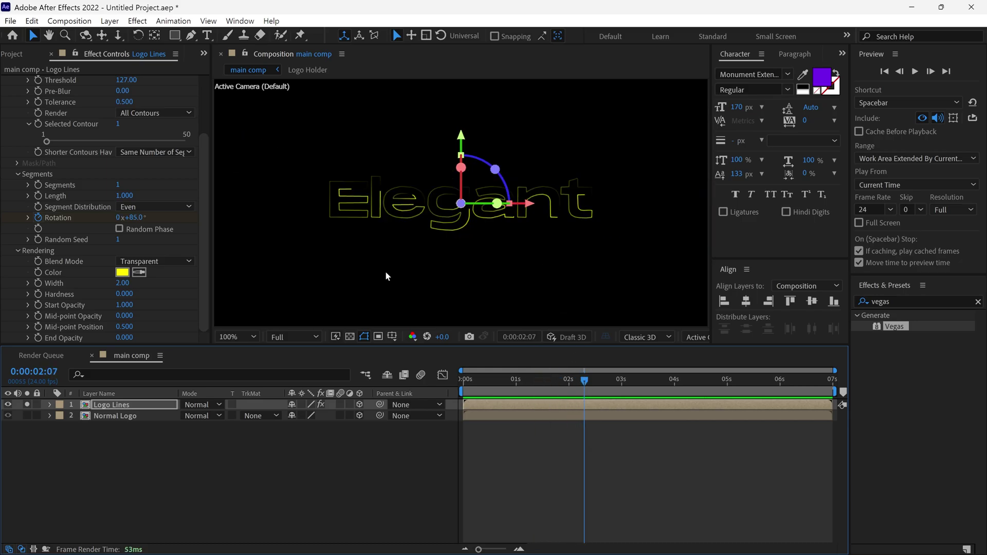
click(119, 229)
drag(573, 382, 492, 388)
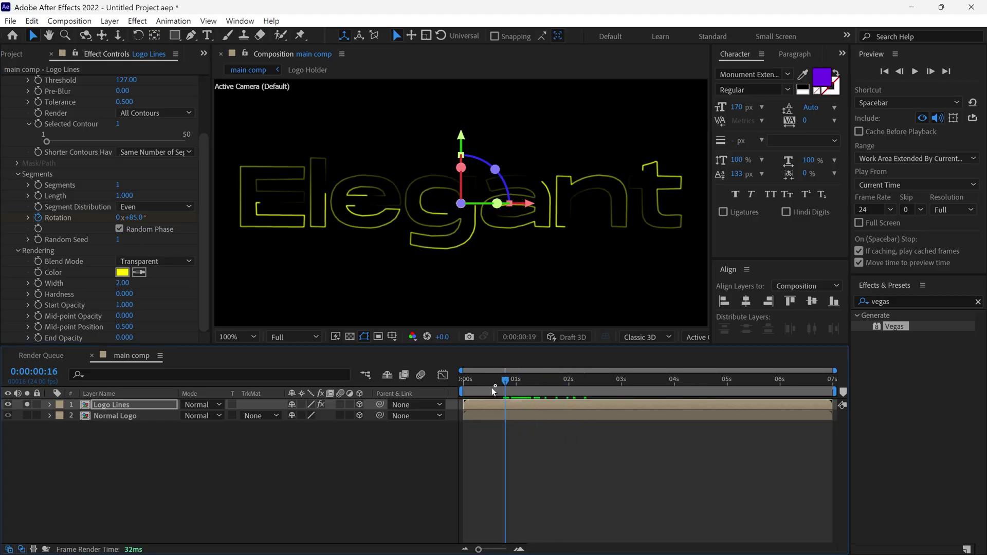
key(space)
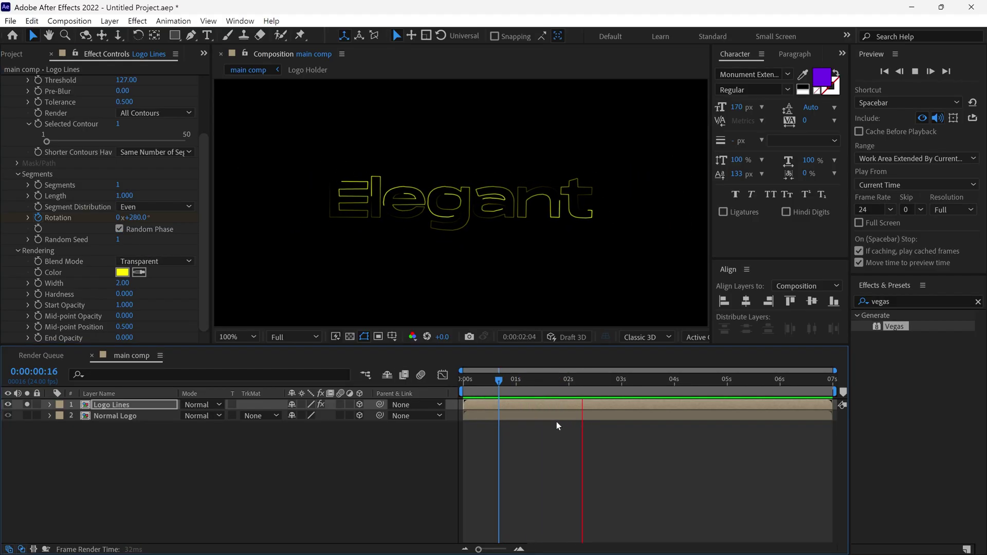
- Reveal the Logo Lines keyframes and add a Vegas Start Opacity keyframe of 0 at 3 seconds
key(v)
key(u)
click(138, 427)
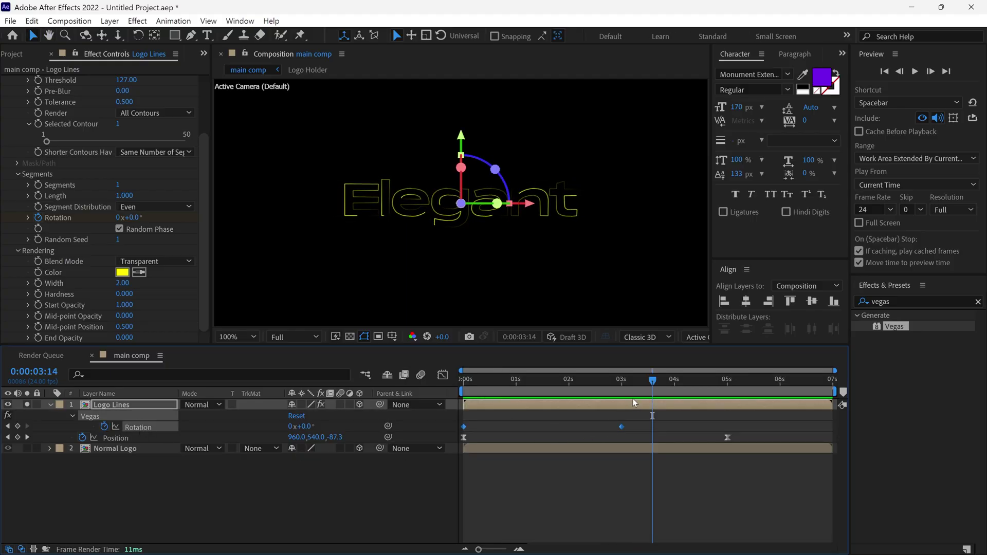
drag(654, 387, 622, 421)
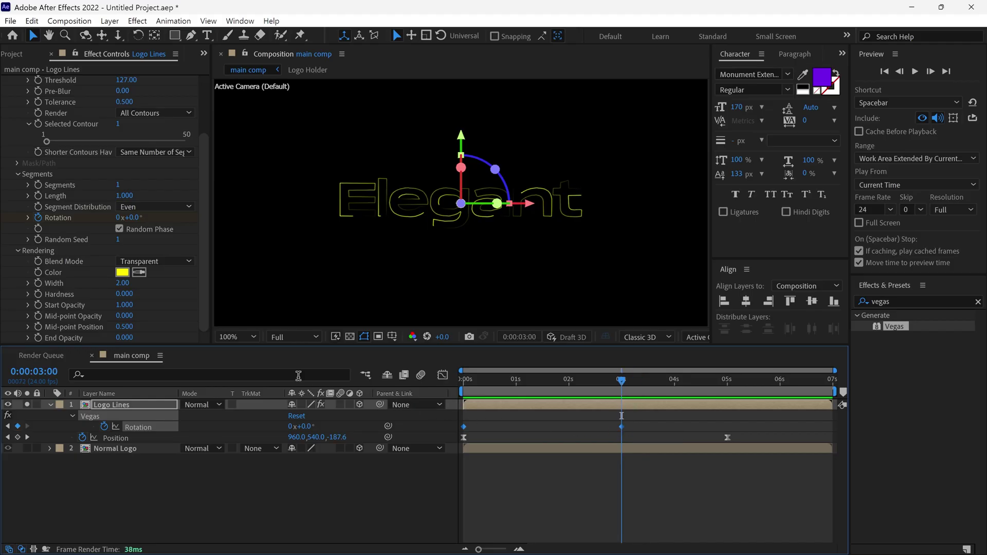
click(81, 309)
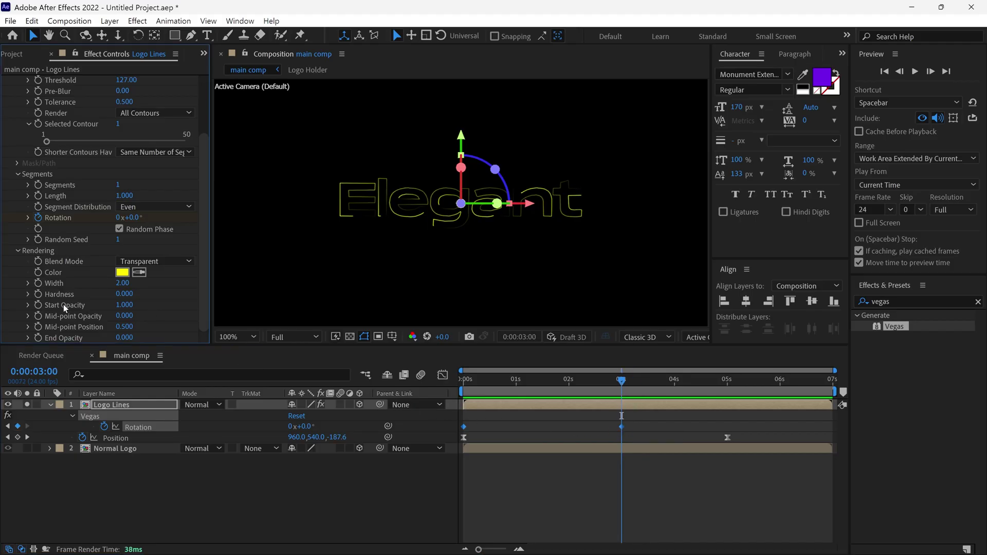
click(39, 307)
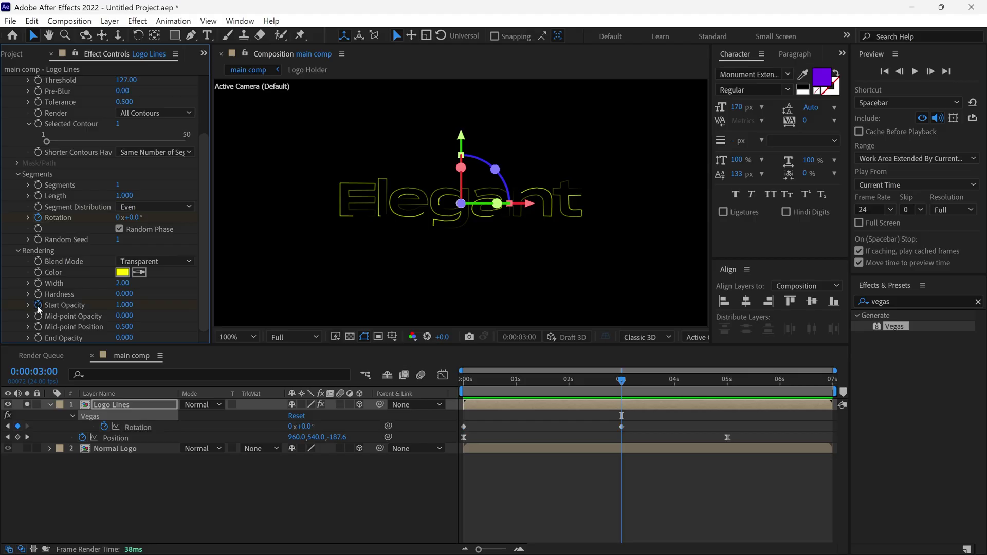
click(124, 305)
text(0)
key(Return)
- Keyframe the Vegas Start Opacity at 1 at 0:00:01:23
drag(622, 389, 567, 396)
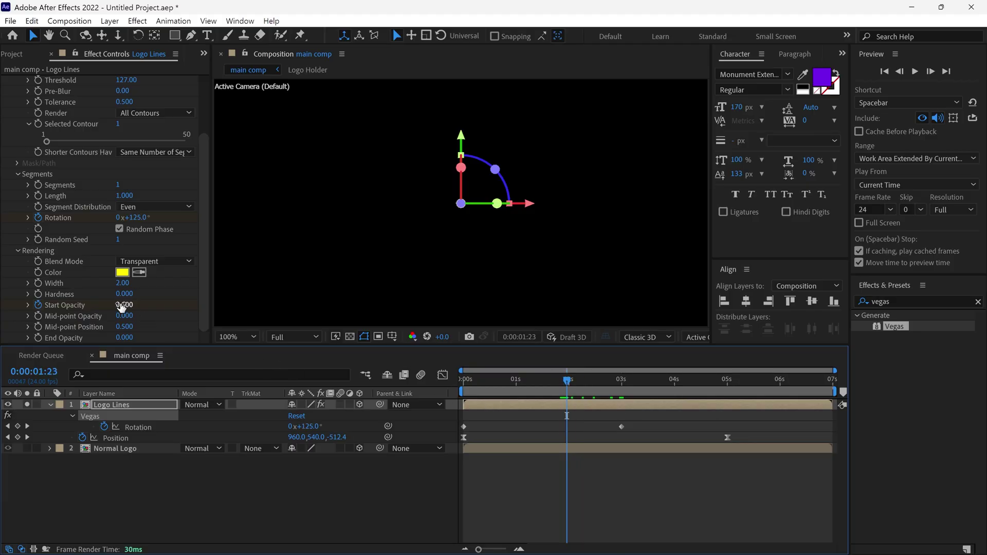
click(122, 306)
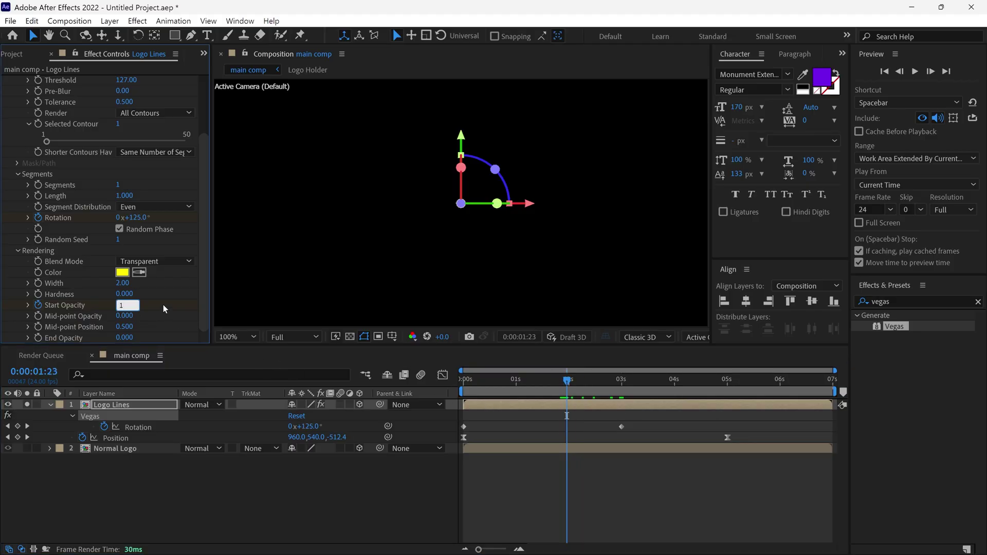
text(1)
key(Return)
- Play the composition from the beginning to examine the moving outlines and their fade-out
key(space)
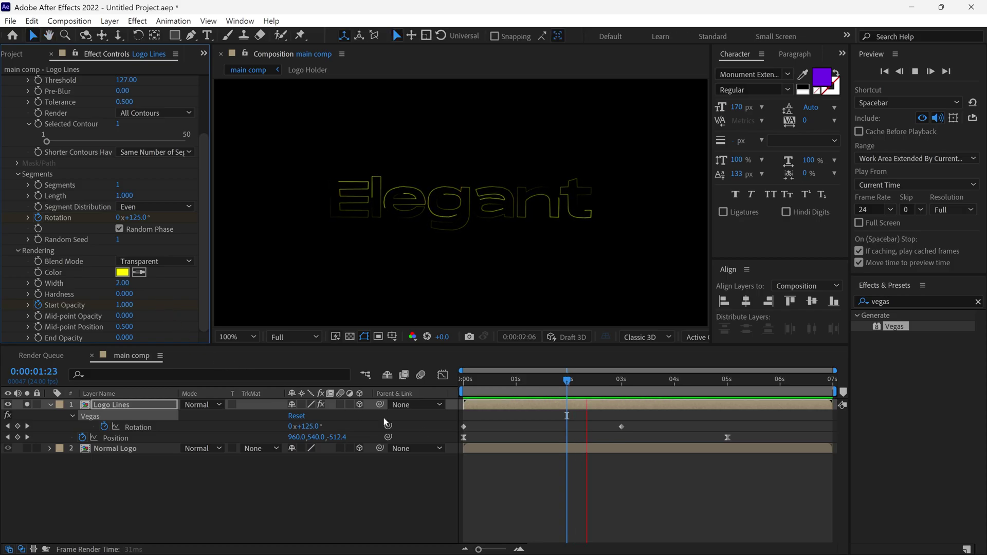
key(space)
key(Home)
key(space)
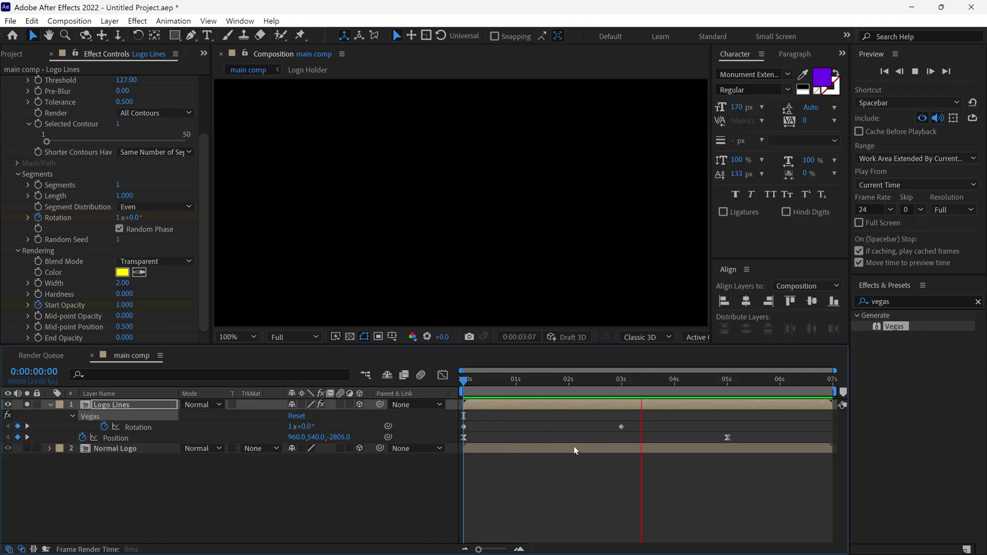
click(629, 390)
key(shift+slash)
drag(623, 390, 457, 399)
key(space)
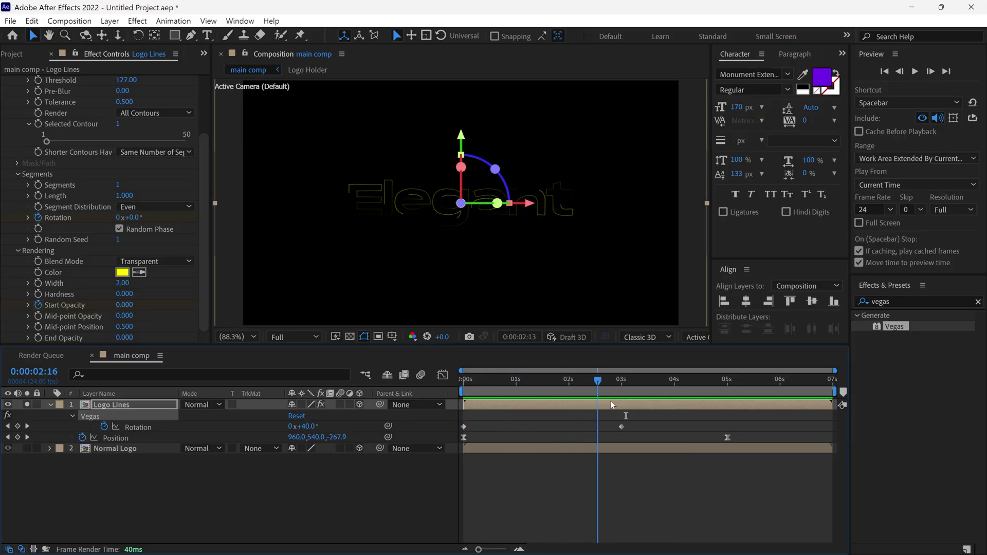
- Collapse the Logo Lines layer's properties at 0:00:01:18 and turn off its solo
mouse_move(564, 410)
mouse_down()
mouse_move(526, 409)
mouse_move(556, 403)
mouse_up()
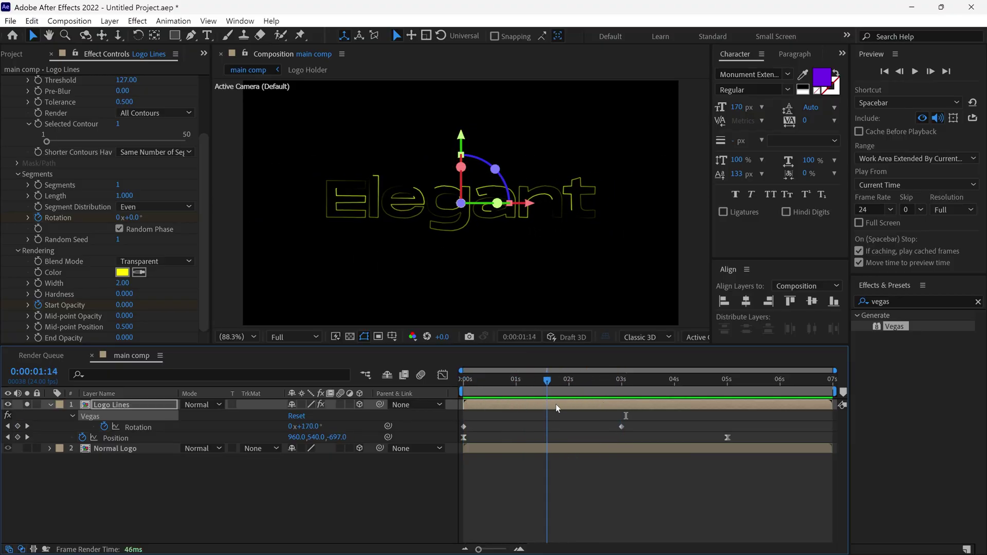
click(49, 406)
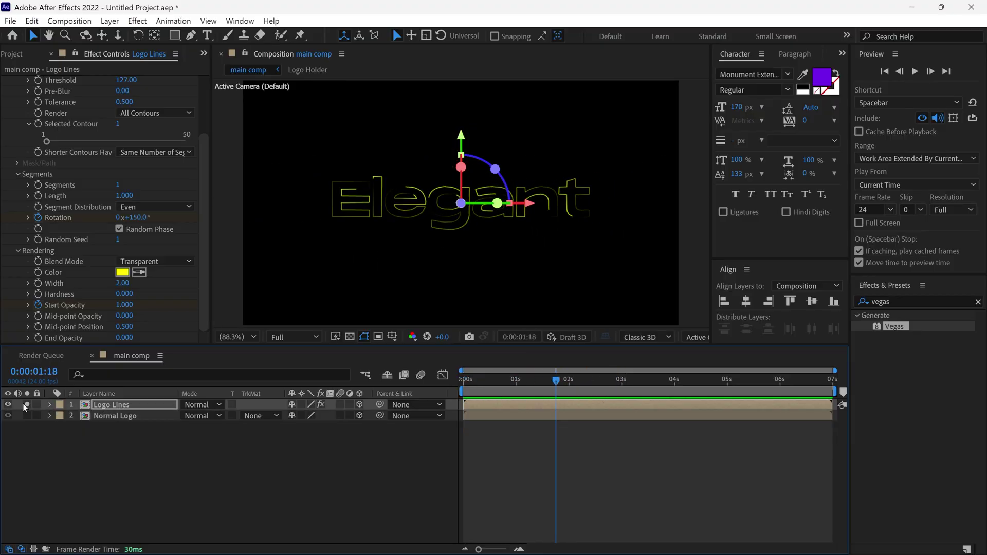
click(26, 405)
- Create a new composition named "Texture Design" with a width and height of 500 px
key(ctrl+k)
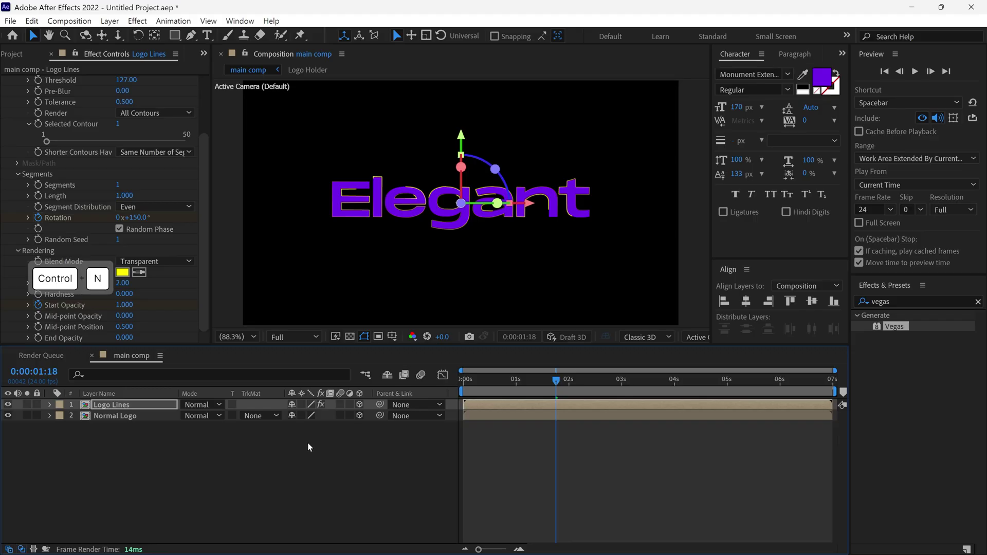
text(Texture Design)
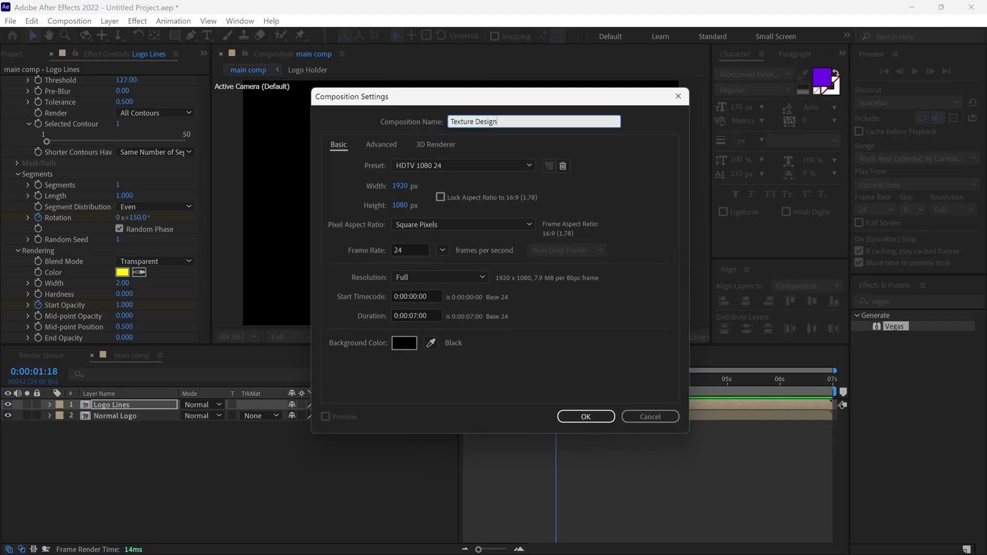
click(400, 185)
text(500)
click(399, 205)
text(500)
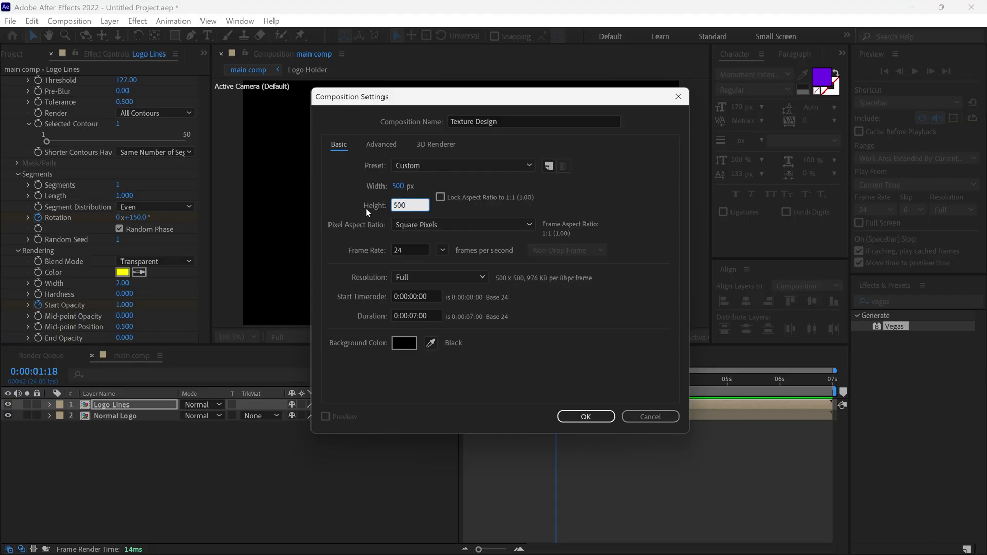
click(362, 206)
click(599, 420)
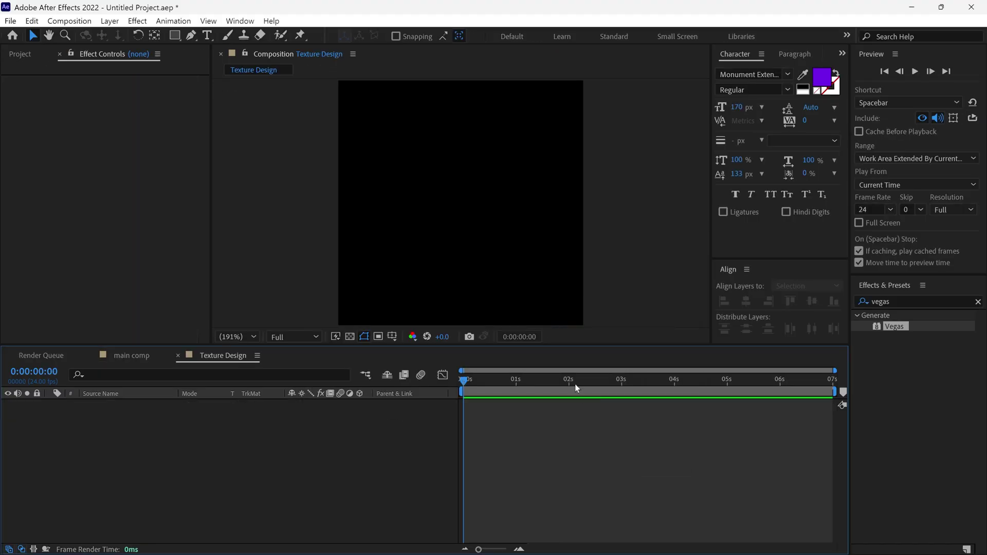
- Activate the Rectangle tool and set its fill type to Solid Color
click(175, 35)
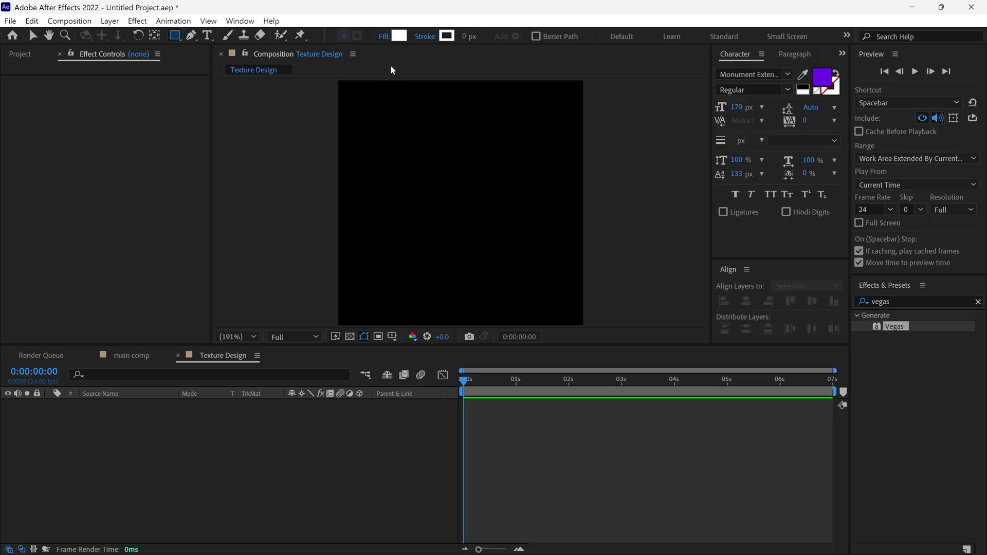
click(383, 36)
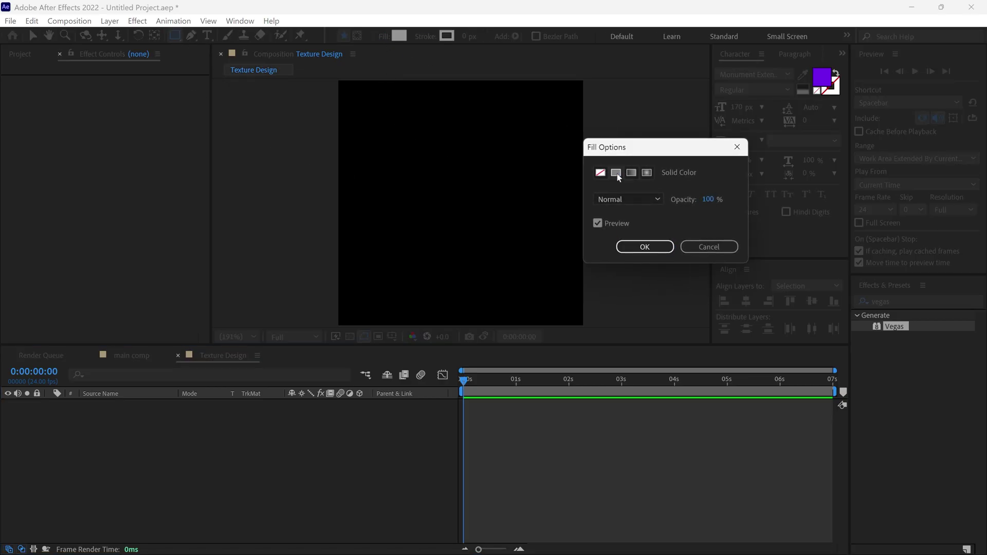
click(634, 249)
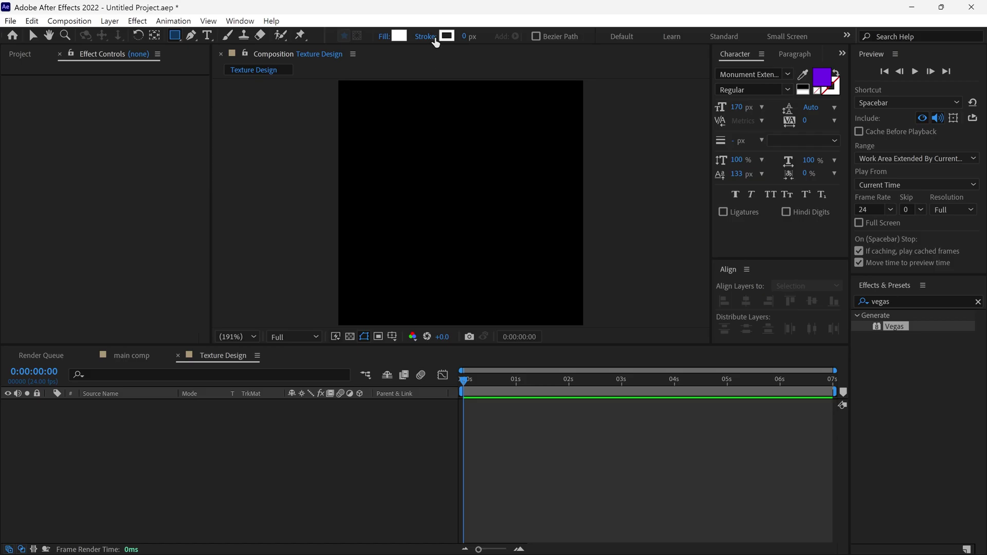
- Draw a tall, narrow white rectangle and centre it horizontally and vertically in the Texture Design composition
drag(433, 145, 482, 284)
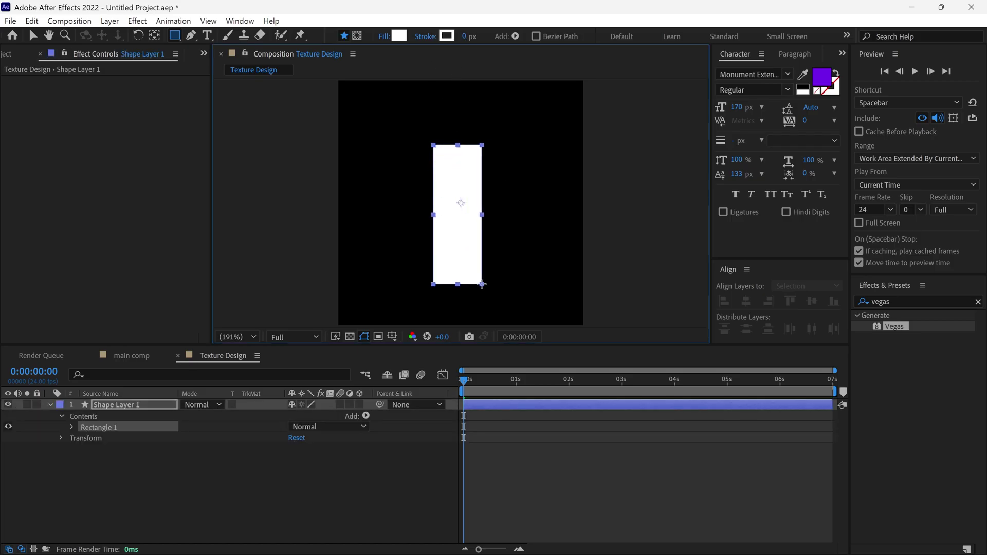
key(v)
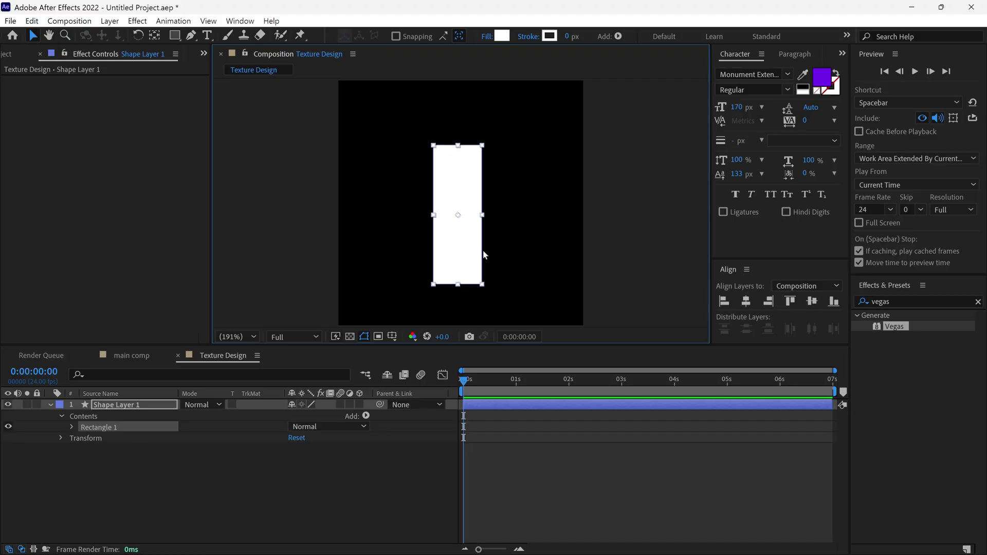
click(746, 302)
click(812, 301)
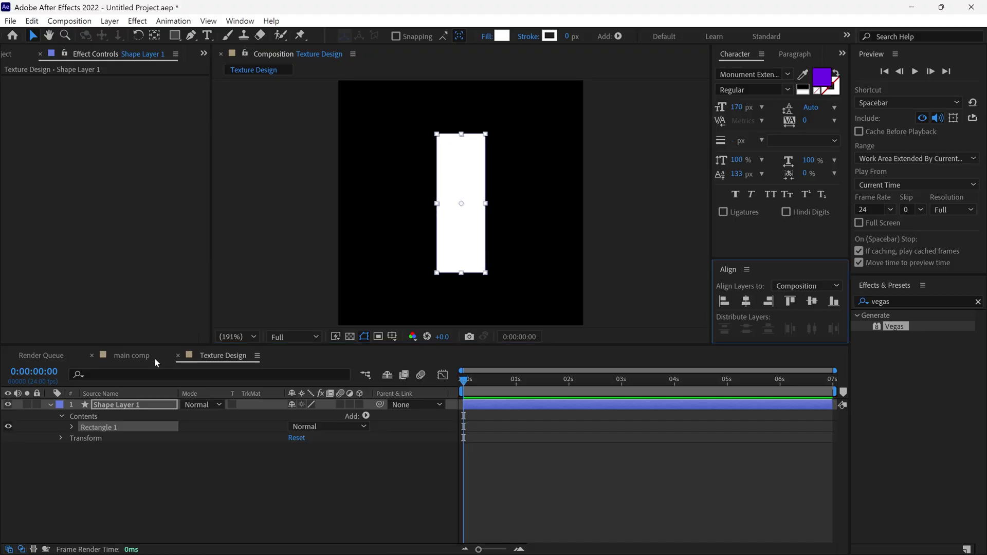
click(51, 405)
click(212, 434)
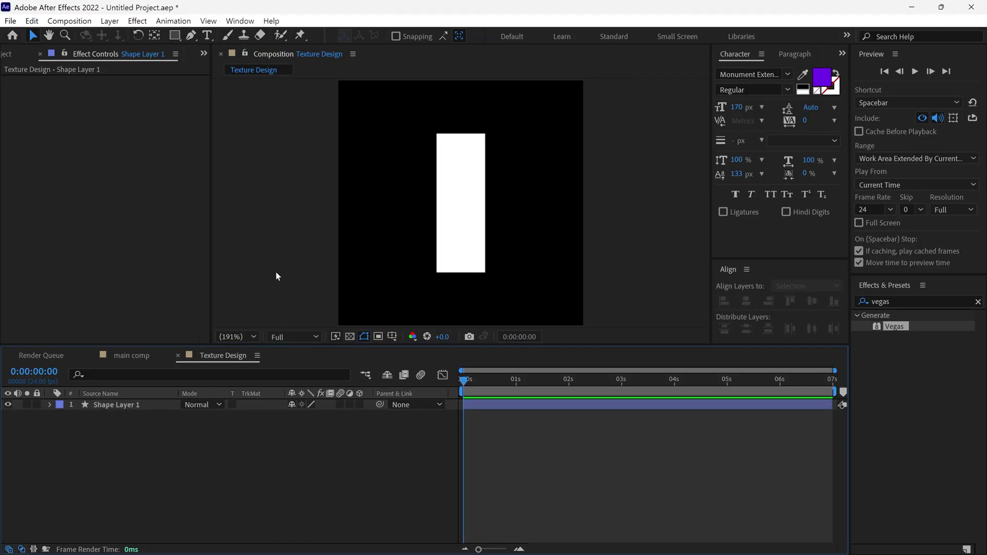
- Draw a small white square on a new shape layer and place it and a duplicate half outside the composition's left and right edges
click(175, 35)
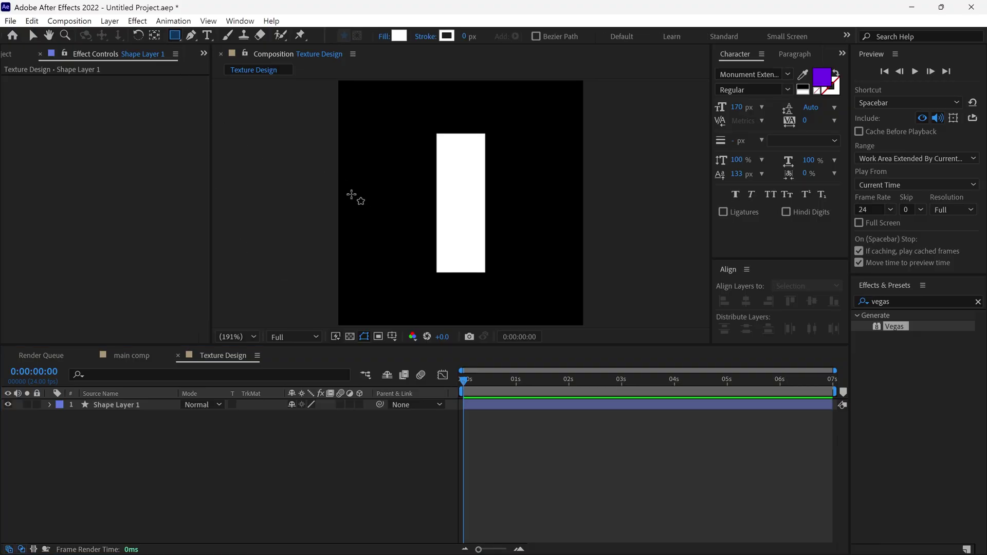
key(shift)
drag(351, 194, 392, 234)
key(v)
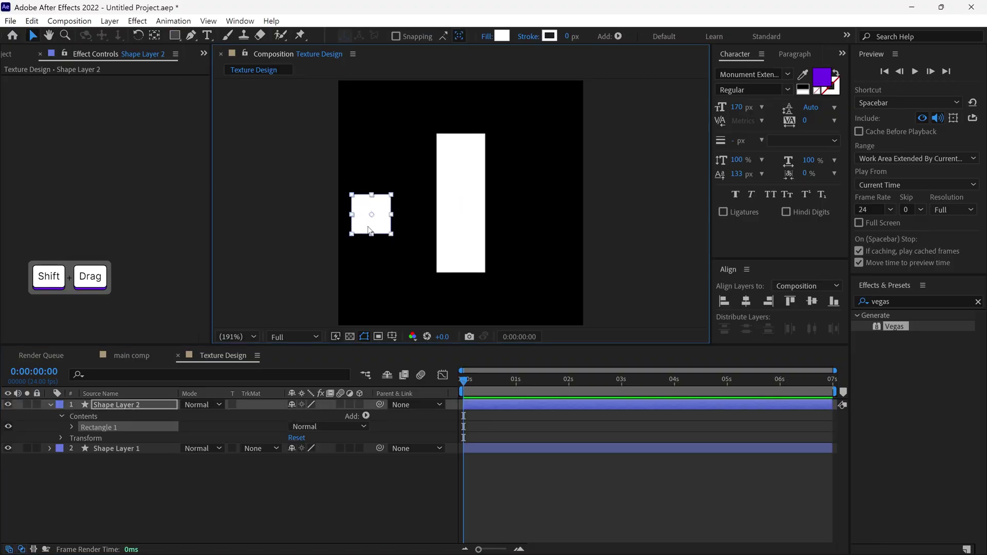
drag(378, 221, 596, 224)
key(ctrl+d)
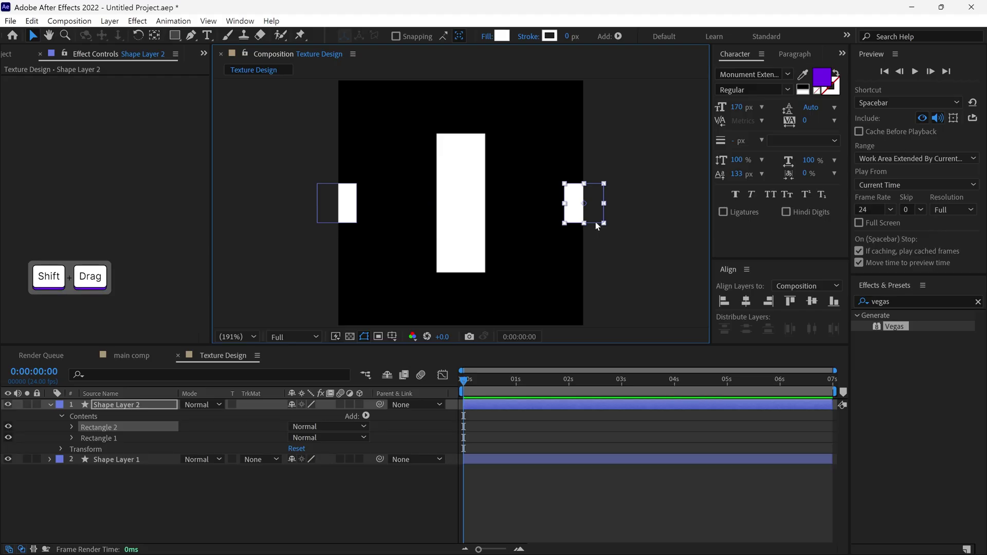
- Collapse the two-square shape layer's properties and rename the layer "Squre"
click(50, 404)
click(153, 404)
key(Return)
text(Squre)
key(Return)
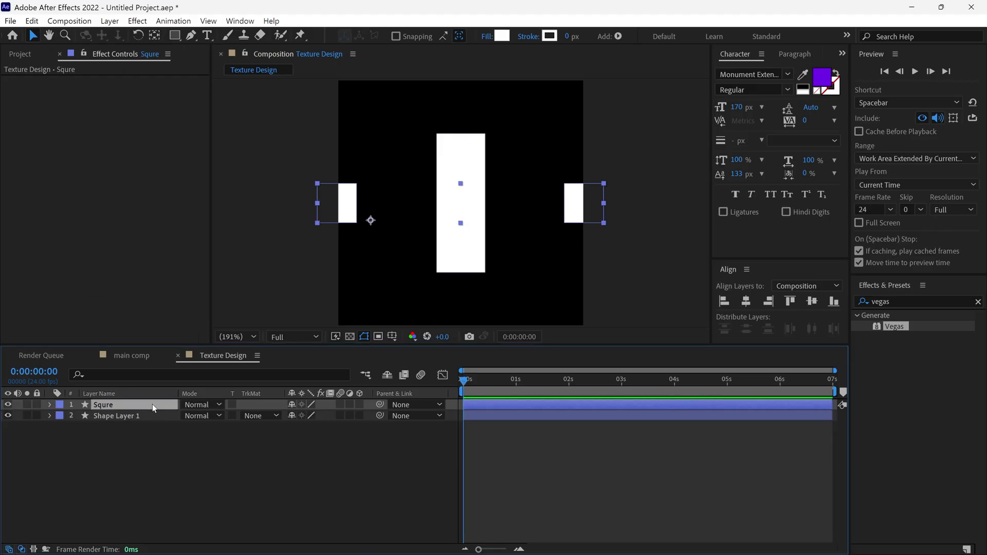
- Apply a Gaussian Blur effect to the Squre layer with a Blurriness of 25.1
click(866, 300)
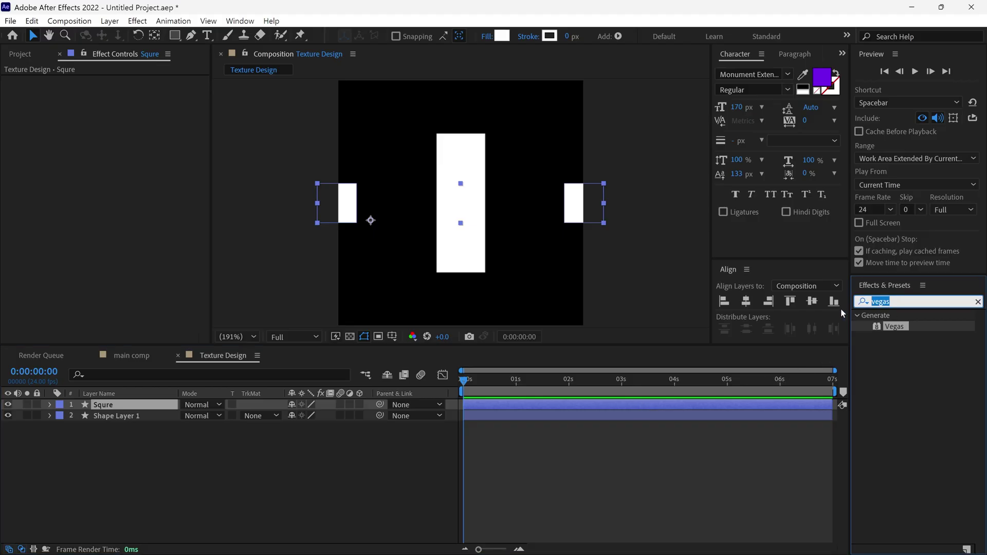
text(gaus)
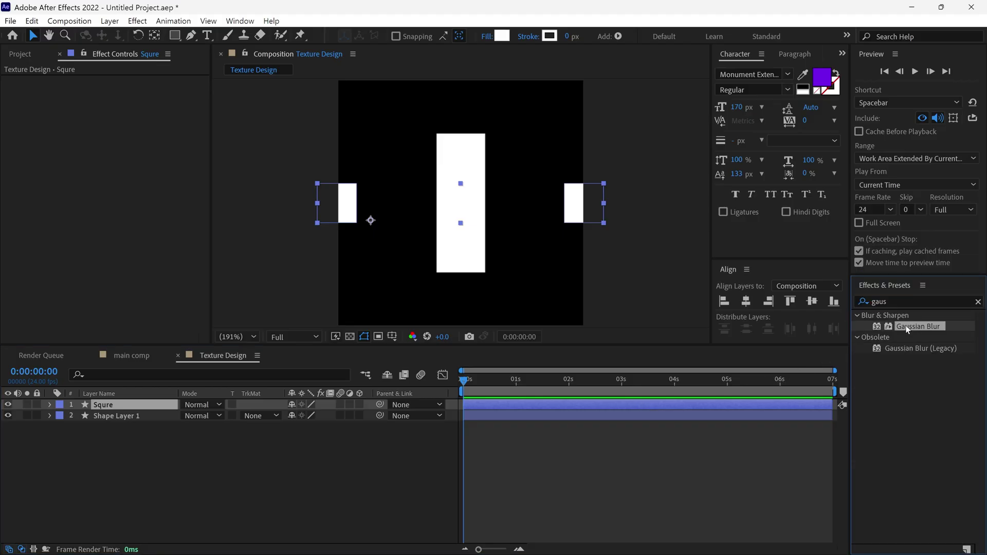
drag(886, 345, 137, 406)
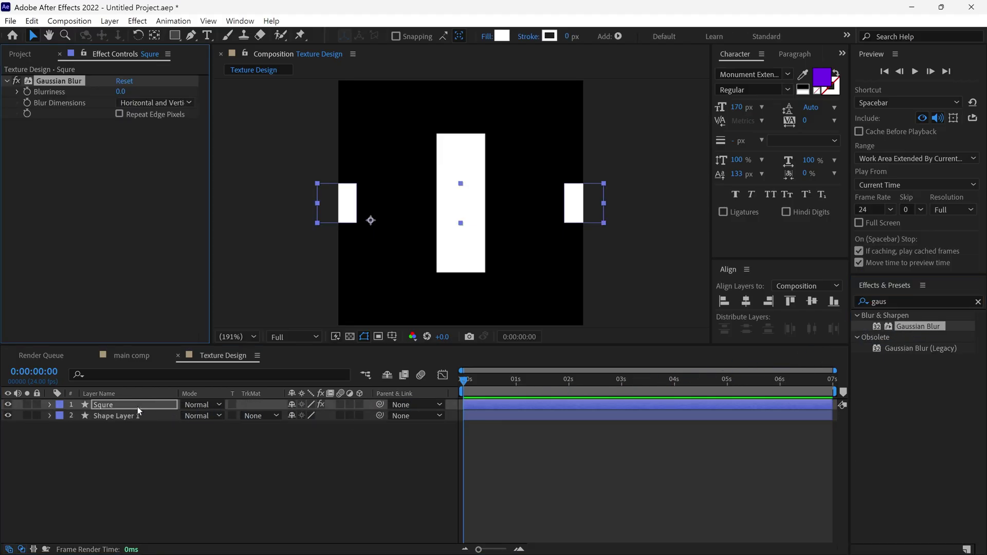
drag(122, 97, 288, 99)
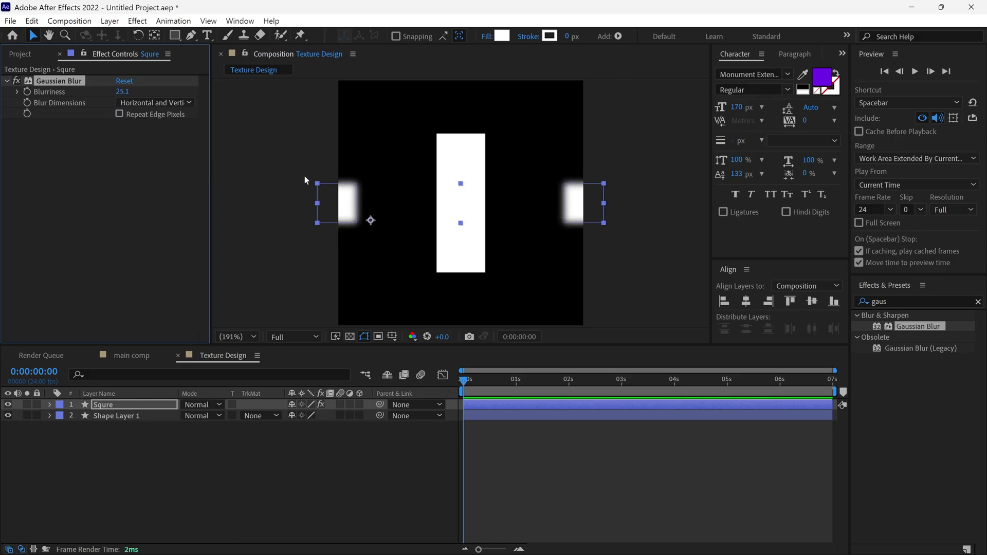
- Draw a wide, flat white ellipse on a new shape layer, straddling the composition's upper edge
click(290, 227)
mouse_move(174, 35)
mouse_down()
mouse_move(234, 38)
mouse_move(232, 63)
mouse_up()
drag(380, 86, 561, 114)
key(v)
mouse_move(489, 101)
mouse_down()
mouse_move(473, 93)
mouse_move(483, 90)
mouse_up()
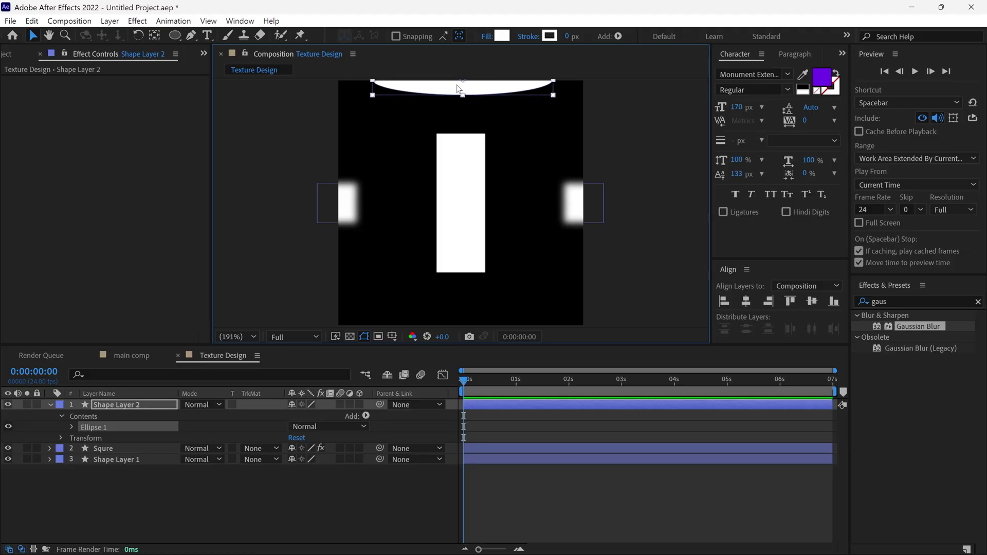
- Apply a Gaussian Blur effect to the ellipse layer with a Blurriness of 80
drag(921, 329, 483, 99)
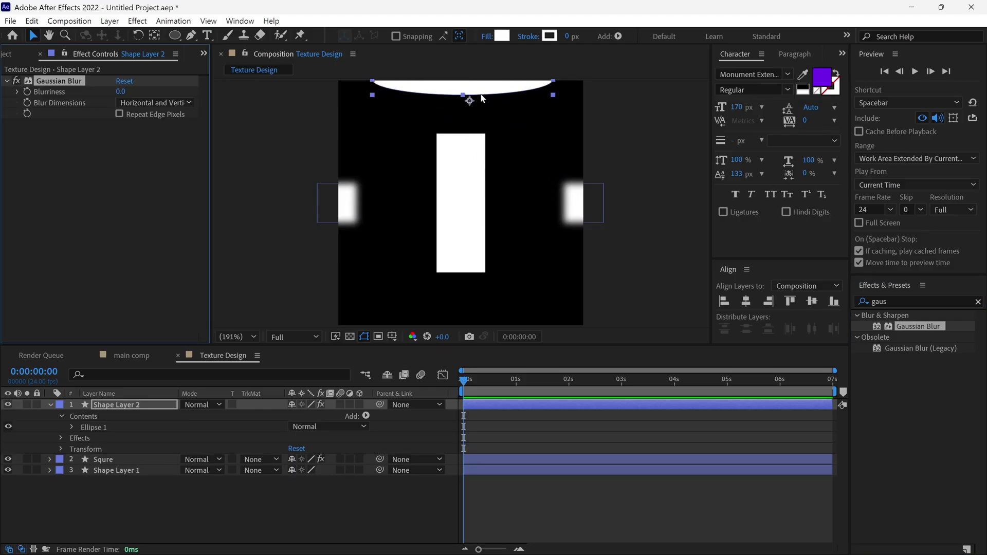
drag(121, 91, 146, 114)
click(123, 91)
text(80)
key(Return)
click(488, 91)
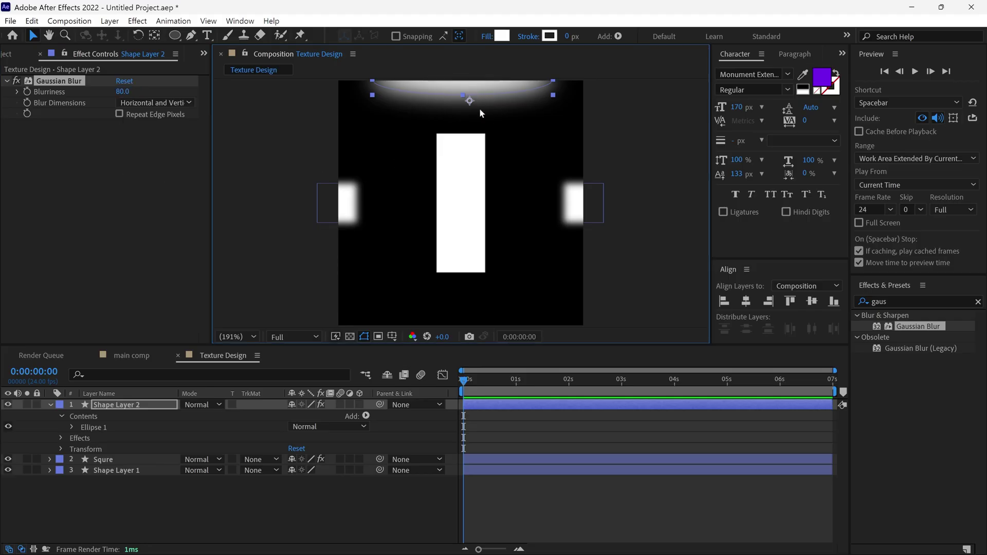
- Duplicate the ellipse within its layer, move the copy straight down to the composition's lower edge, and deselect all layers
click(110, 429)
key(ctrl+d)
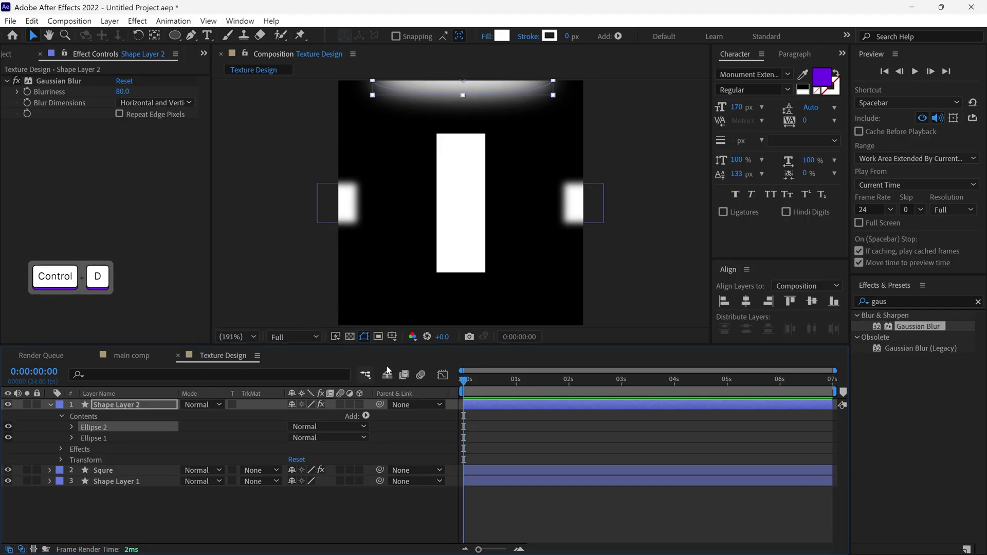
drag(480, 90, 483, 358)
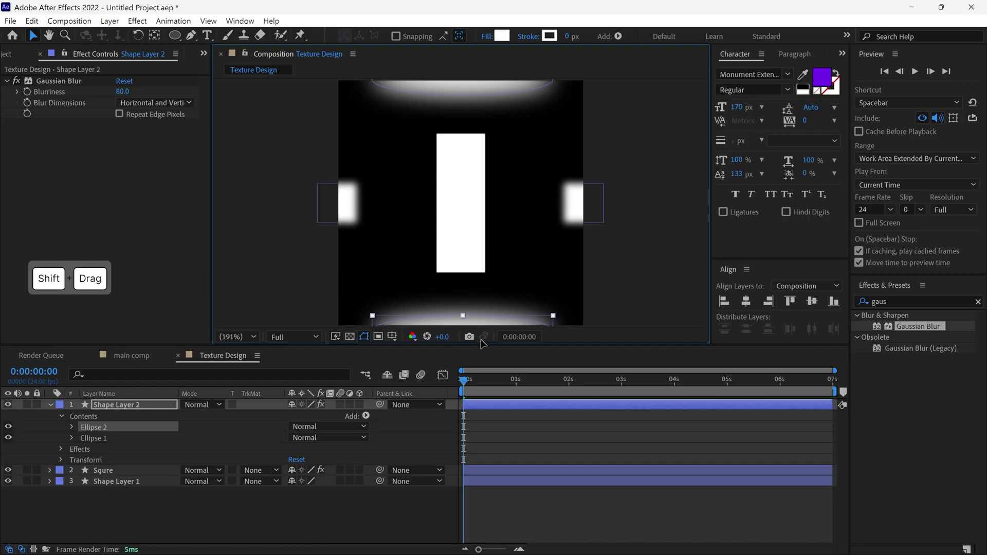
key(ctrl+a)
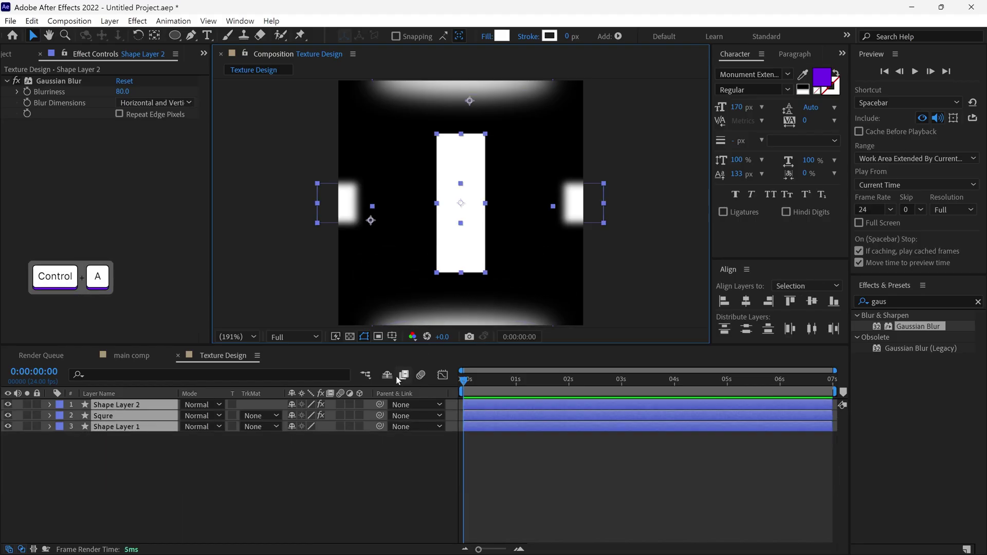
click(303, 463)
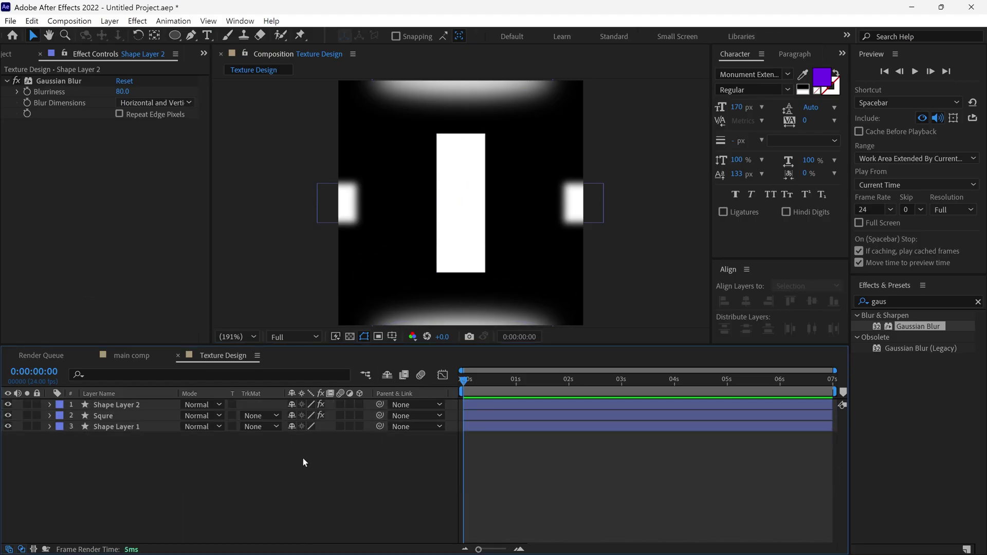
- Create a dark grey (3F3F3F) solid named "bg" and place it beneath all the other layers
right_click(303, 463)
mouse_move(333, 307)
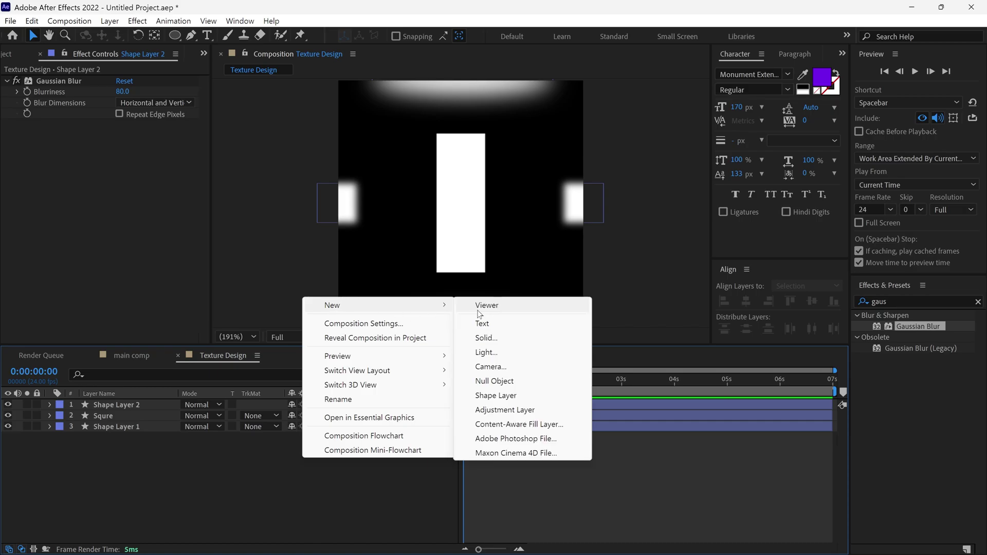
click(486, 338)
text(bg)
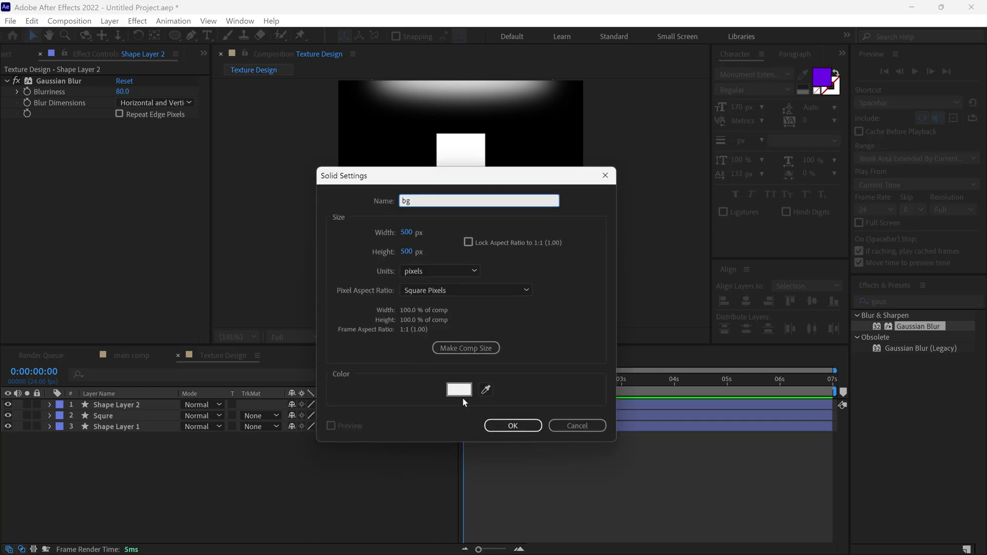
click(461, 394)
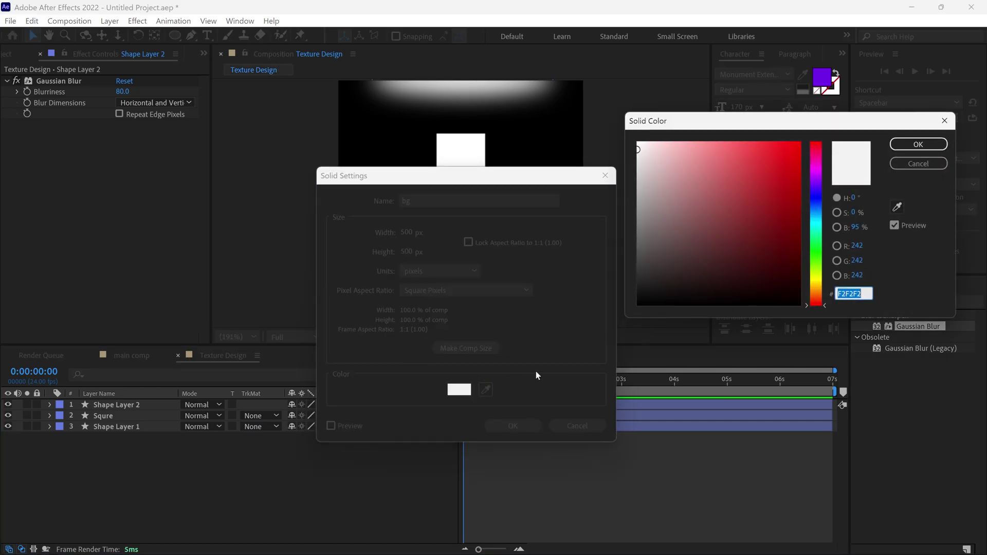
click(631, 266)
mouse_move(631, 266)
mouse_down()
mouse_move(623, 269)
mouse_move(713, 256)
mouse_up()
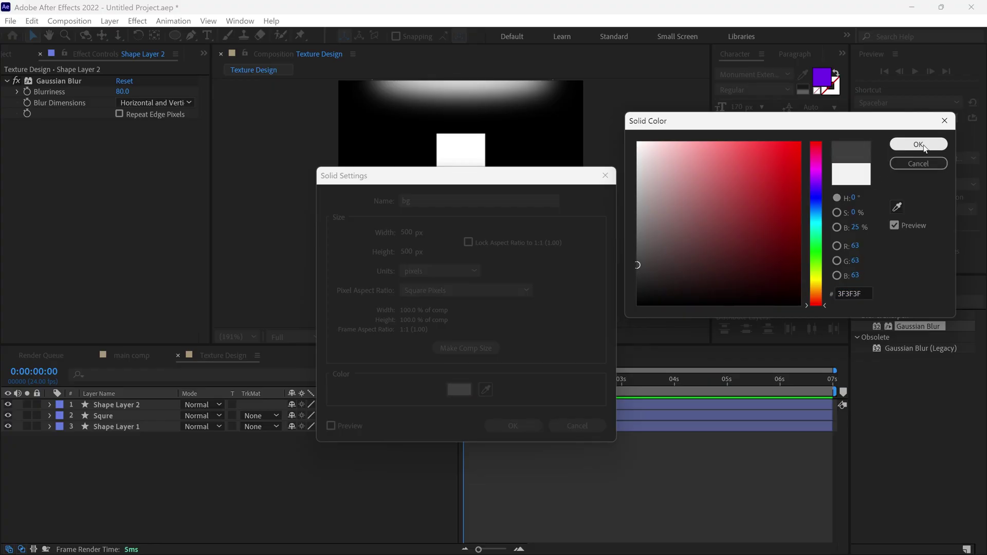
click(919, 144)
click(532, 425)
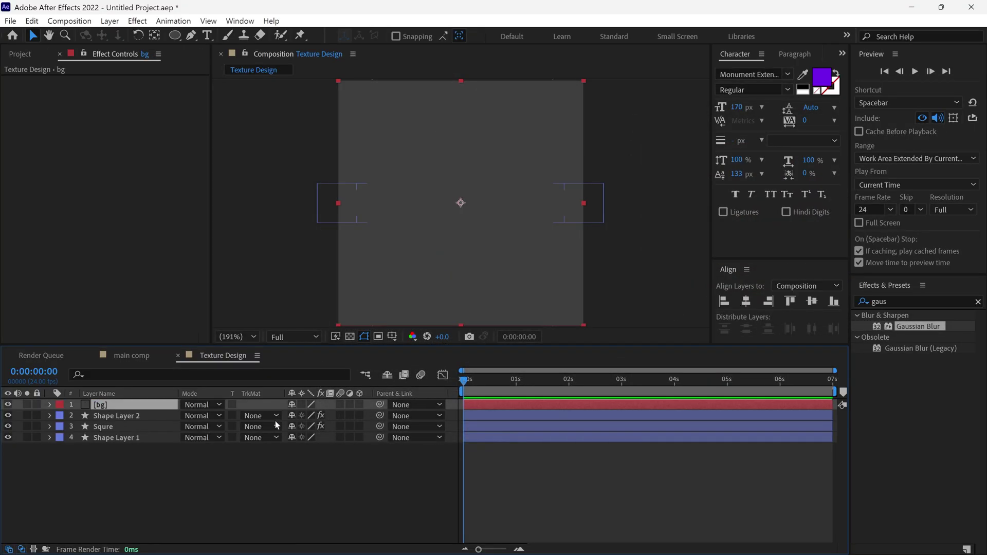
drag(124, 404, 126, 449)
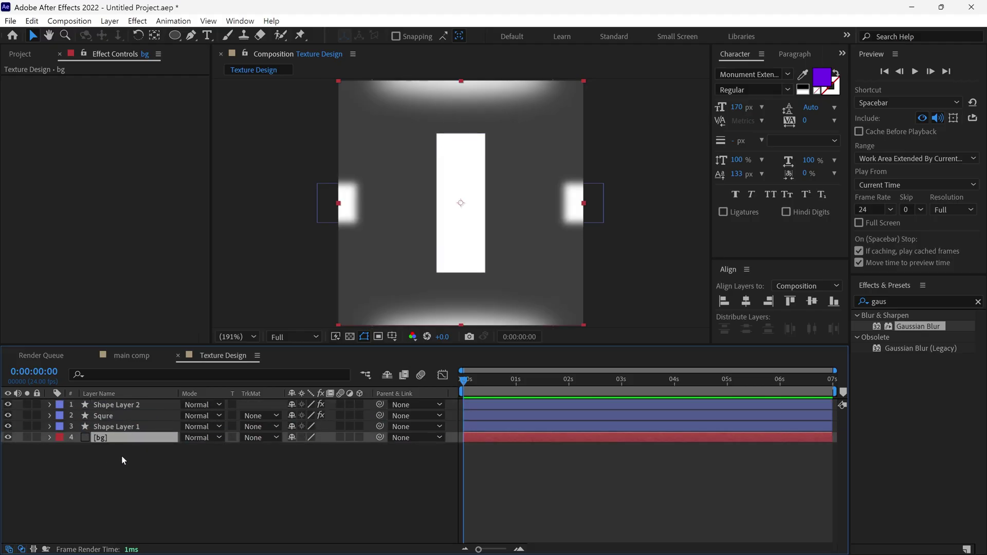
click(318, 478)
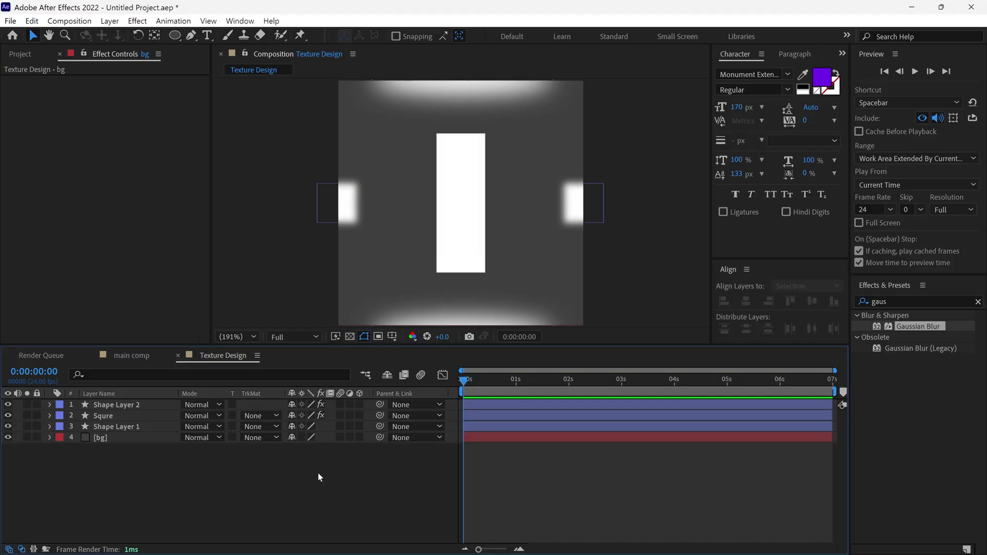
- Create a new composition named "Reflaction Animation" with a width of 1920 px and a height of 1080 px
key(ctrl+n)
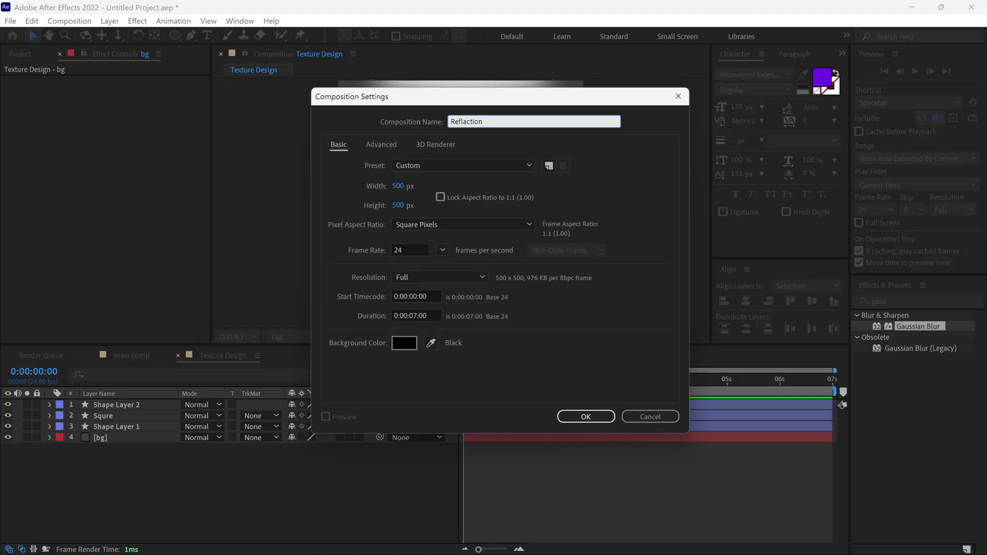
click(398, 186)
text(1920)
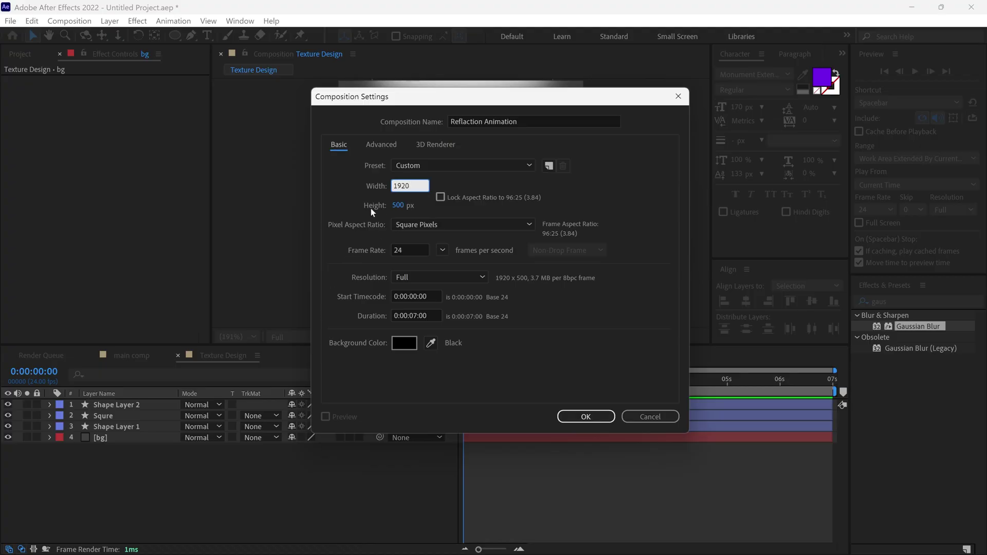
click(398, 205)
text(1080)
key(Return)
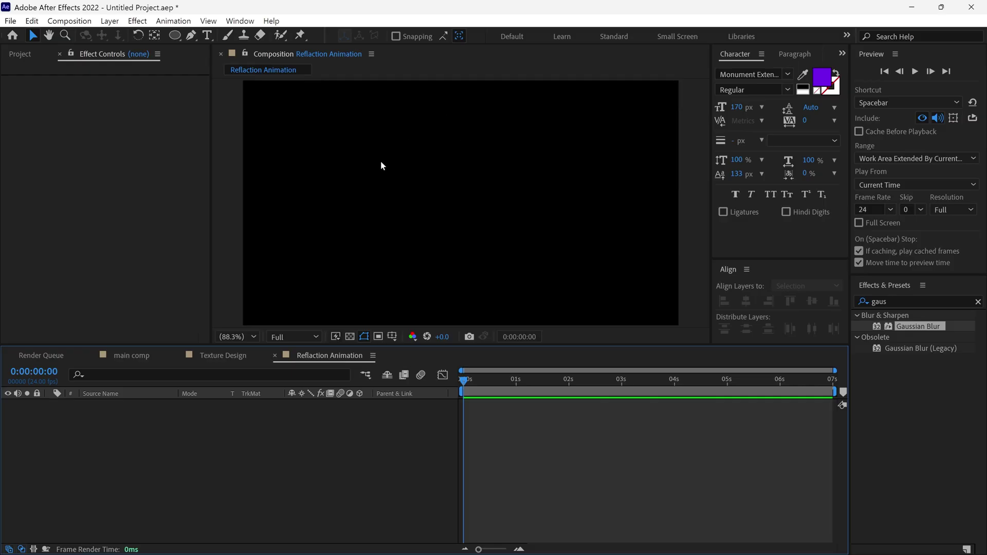
- Add the Texture Design composition from the project as a layer in Reflaction Animation
click(22, 54)
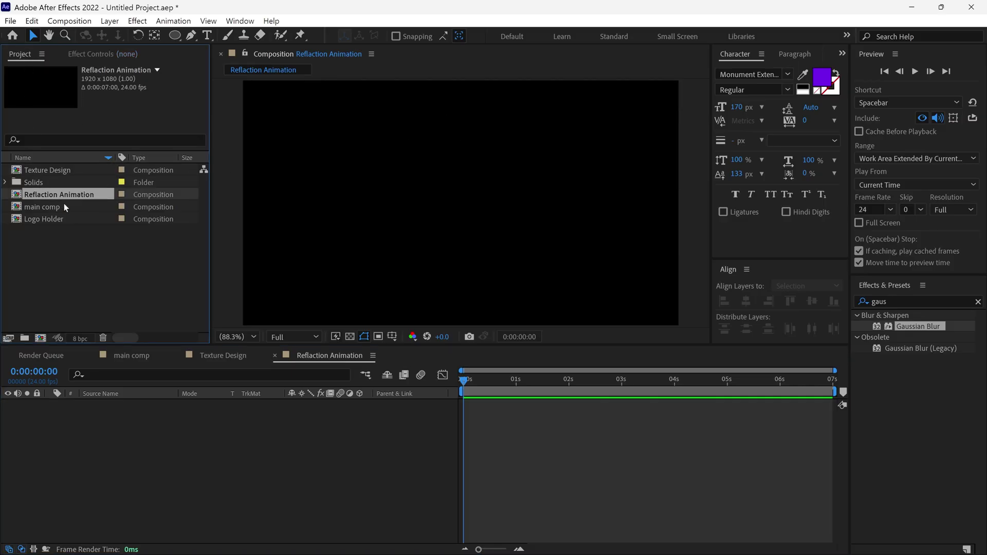
click(48, 171)
drag(59, 175, 88, 282)
drag(84, 423, 85, 421)
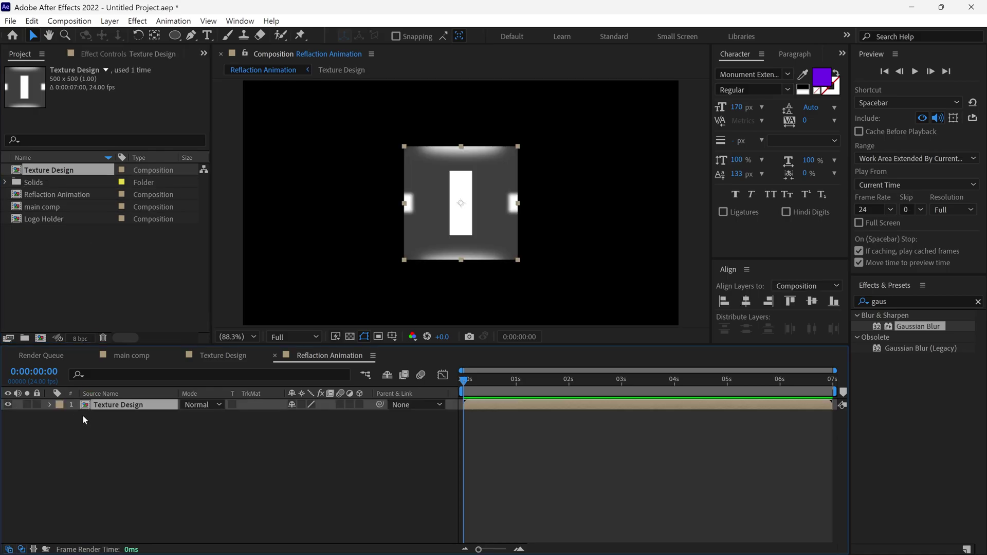
- Find the Motion Tile effect and apply it to the Texture Design layer
click(862, 302)
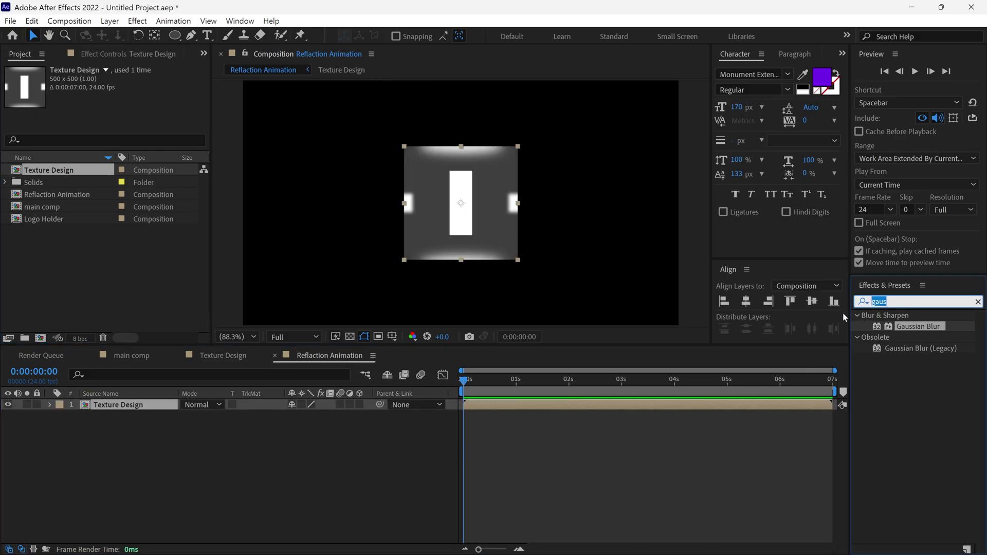
text(motion tile)
drag(901, 330, 489, 239)
- Set the Motion Tile effect's Output Width and Output Height to 1000 each
click(124, 124)
text(480)
key(Return)
text(1000)
key(Return)
click(126, 136)
text(1)
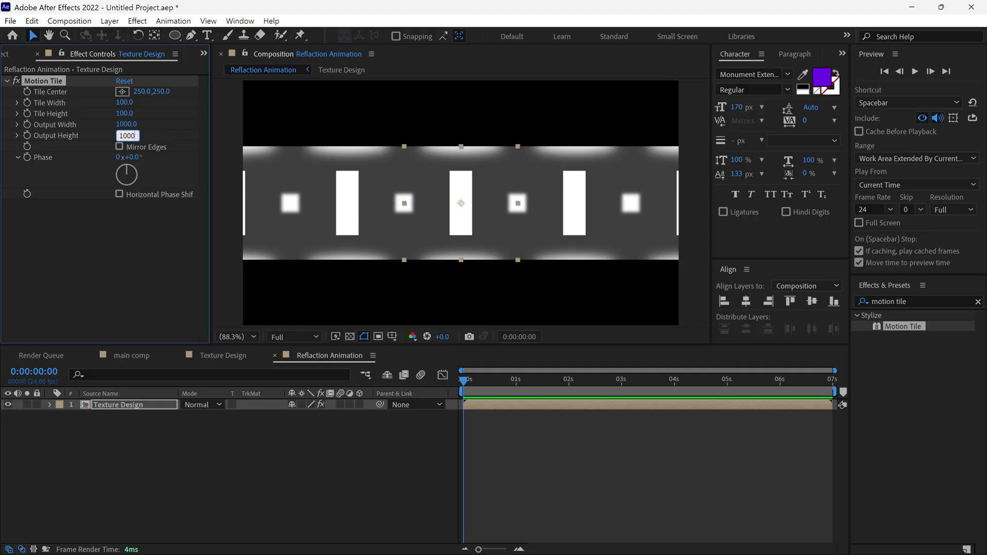
text(000)
key(Return)
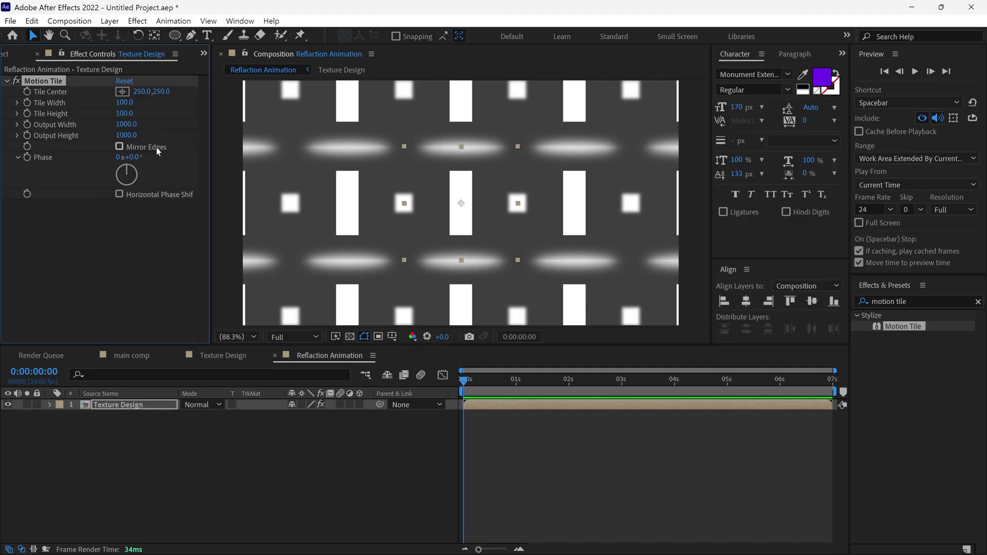
- Set the Texture Design layer's Rotation to 25°
key(r)
click(305, 416)
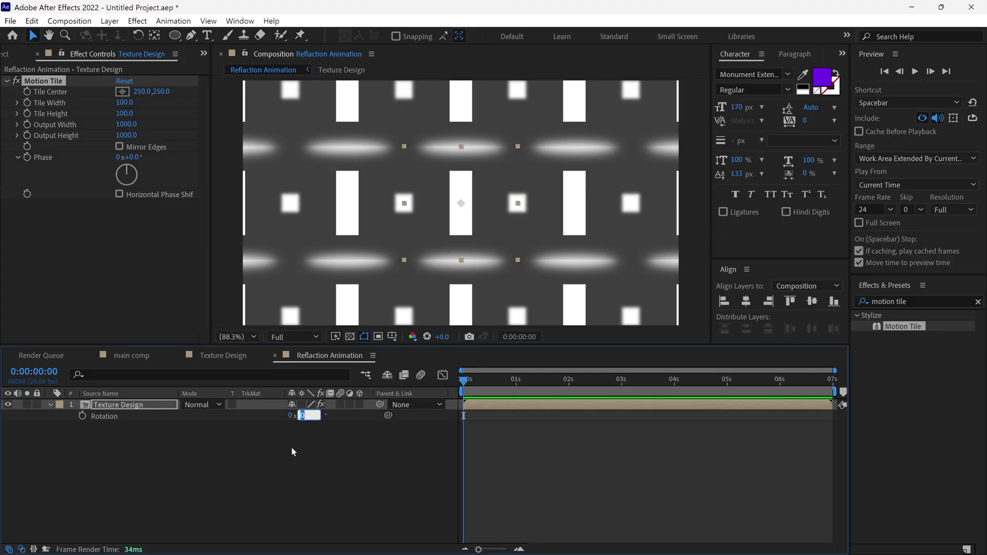
text(25)
key(Return)
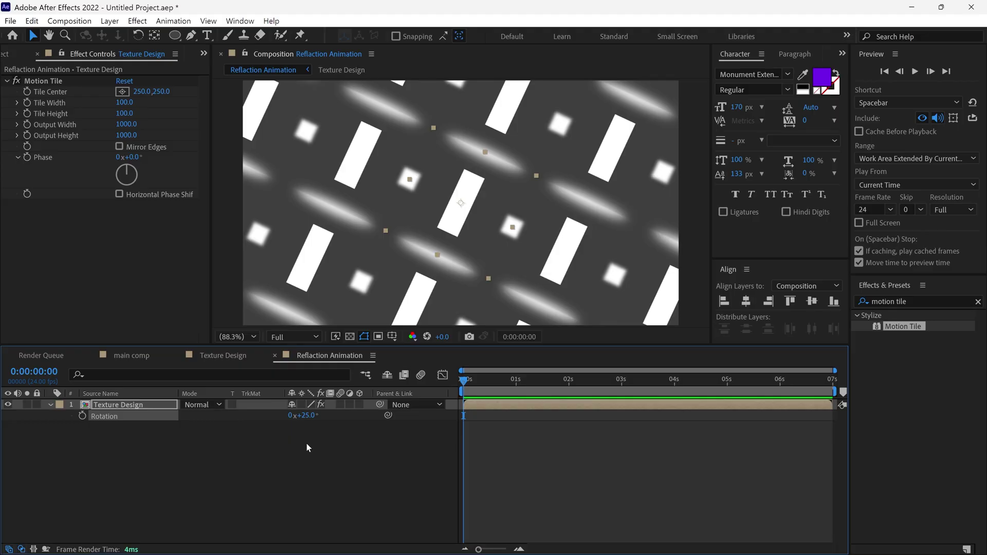
- Separate the Texture Design layer's Position dimensions and enable keyframing for X Position and Y Position at 0 seconds
key(p)
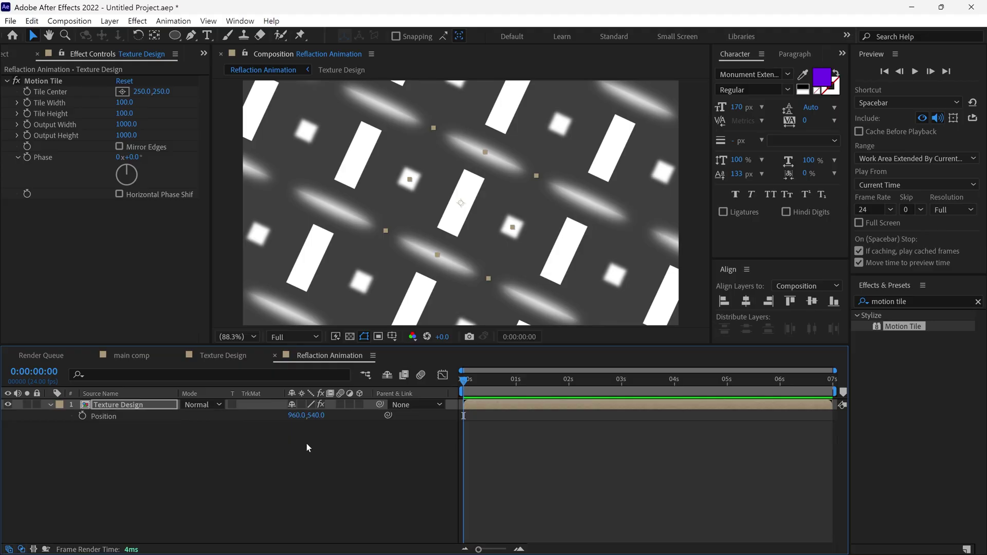
click(131, 419)
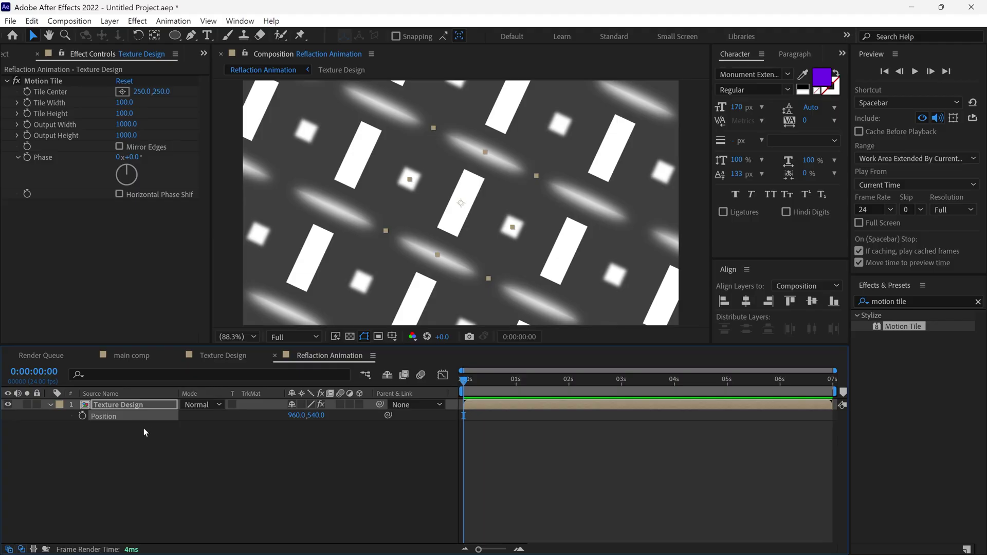
right_click(135, 416)
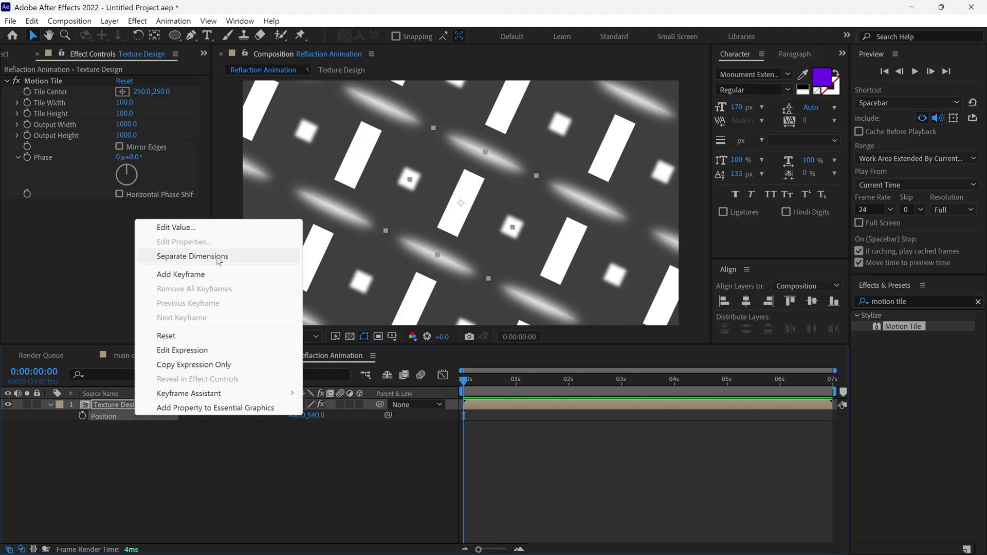
click(239, 257)
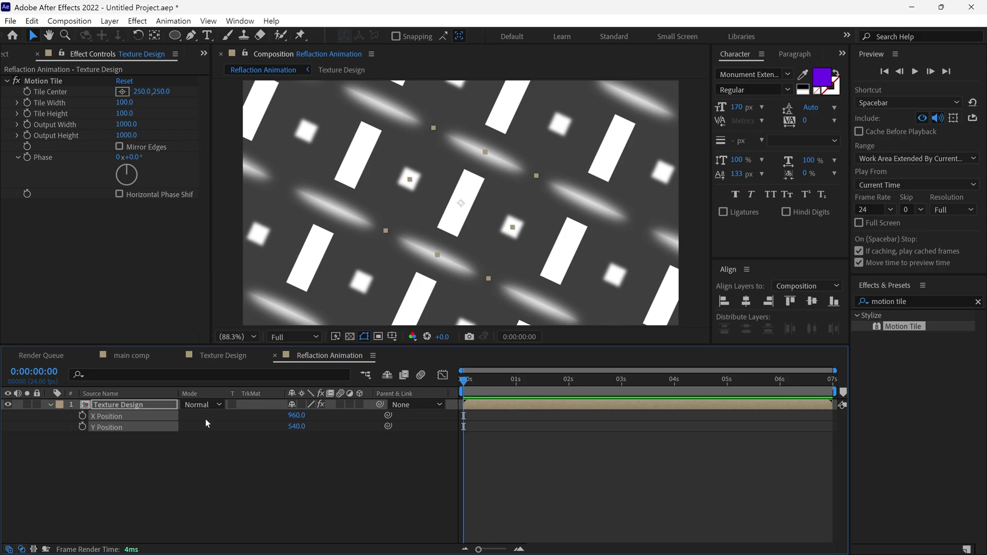
click(82, 416)
click(83, 427)
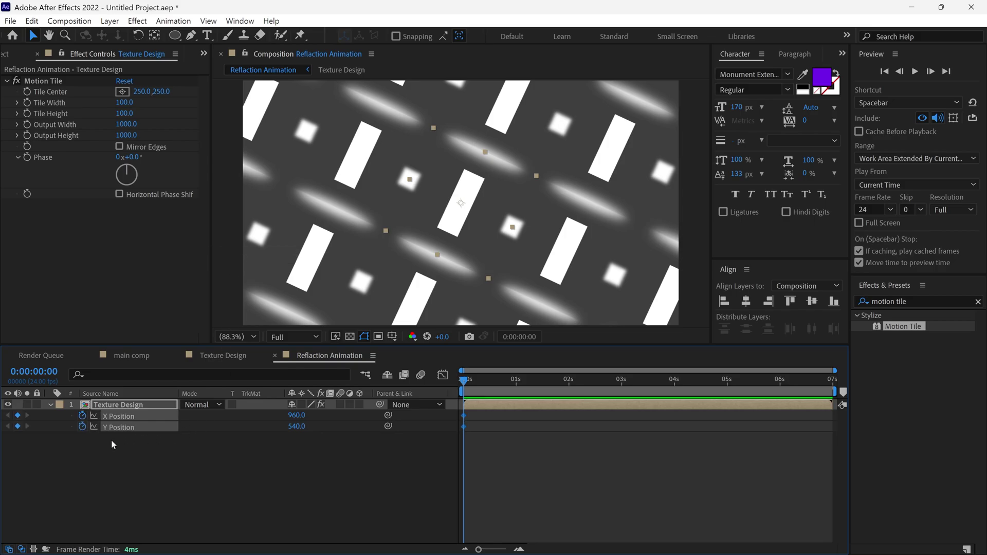
- Keyframe the Texture Design layer at 1 second with X Position 1130 and Y Position 628, and play back the movement
drag(474, 378, 517, 394)
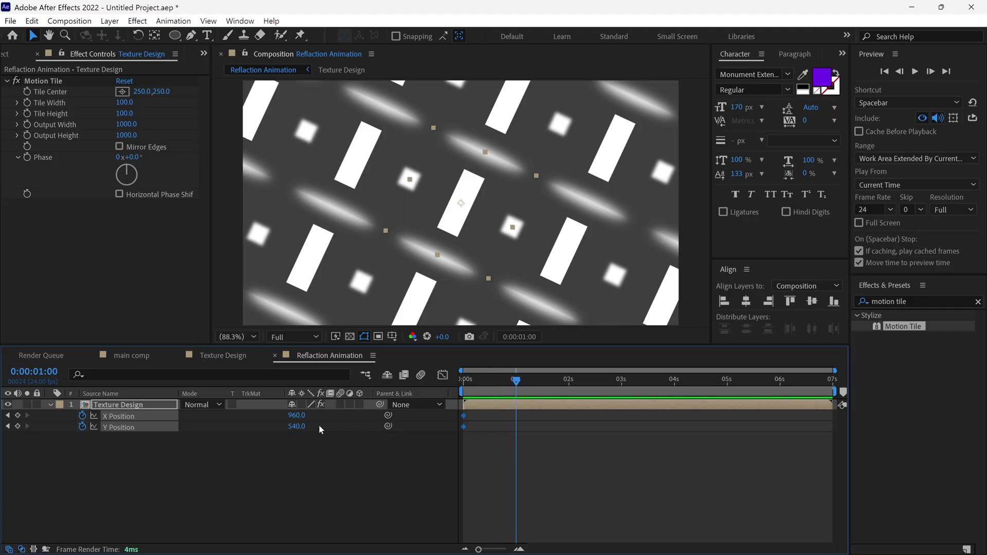
drag(297, 415, 352, 425)
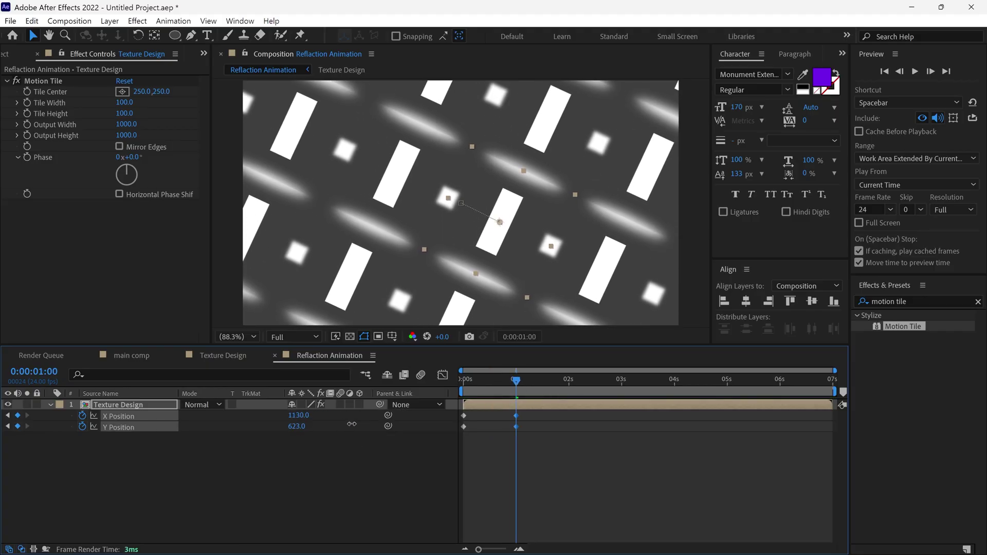
key(space)
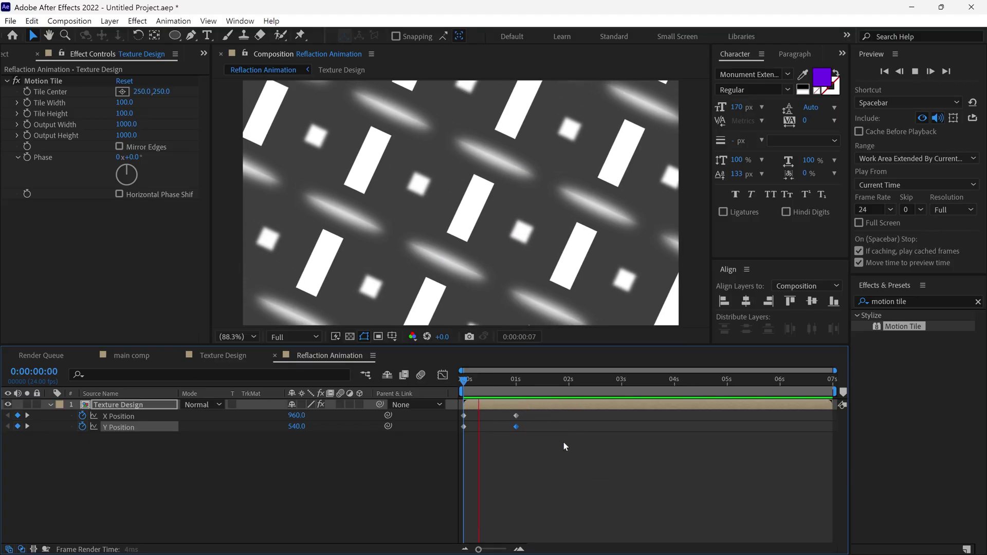
key(space)
drag(585, 391, 571, 405)
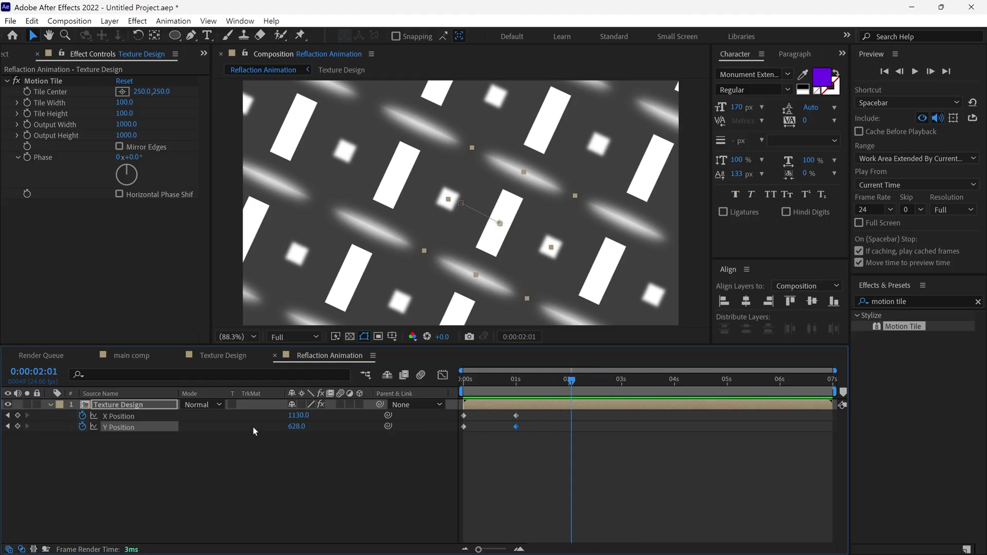
- Give X Position the expression loopOut(type = "continue") so the texture keeps moving past its last keyframe
key(alt)
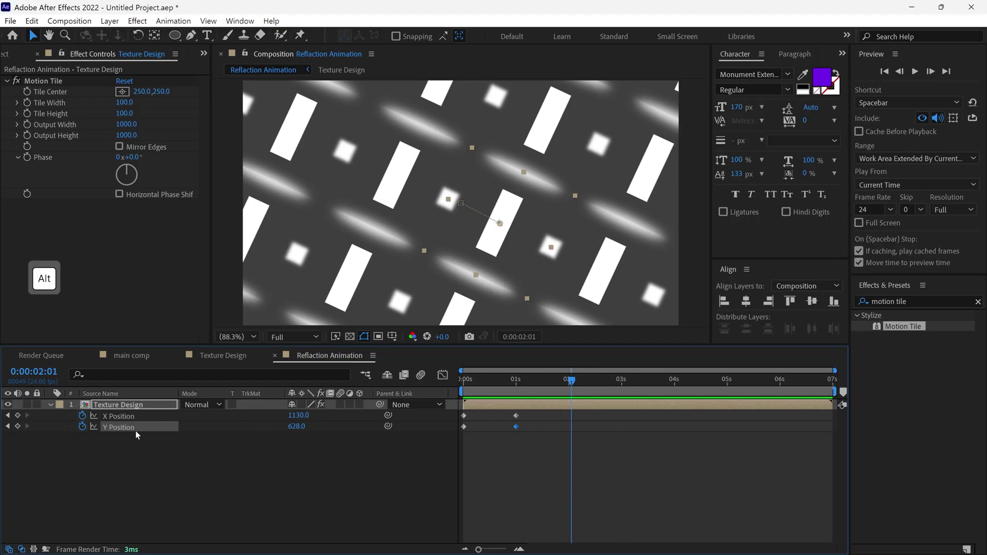
alt+click(83, 416)
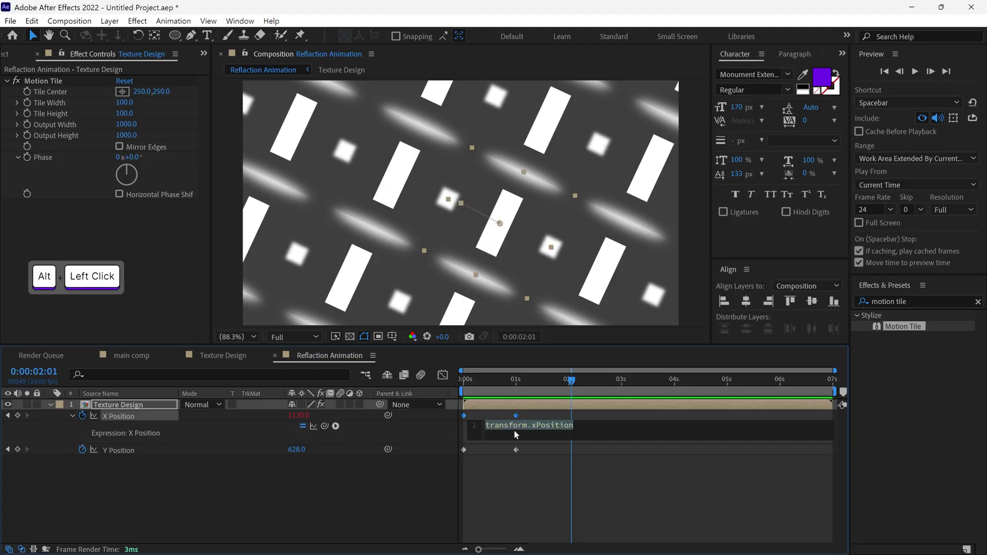
click(335, 428)
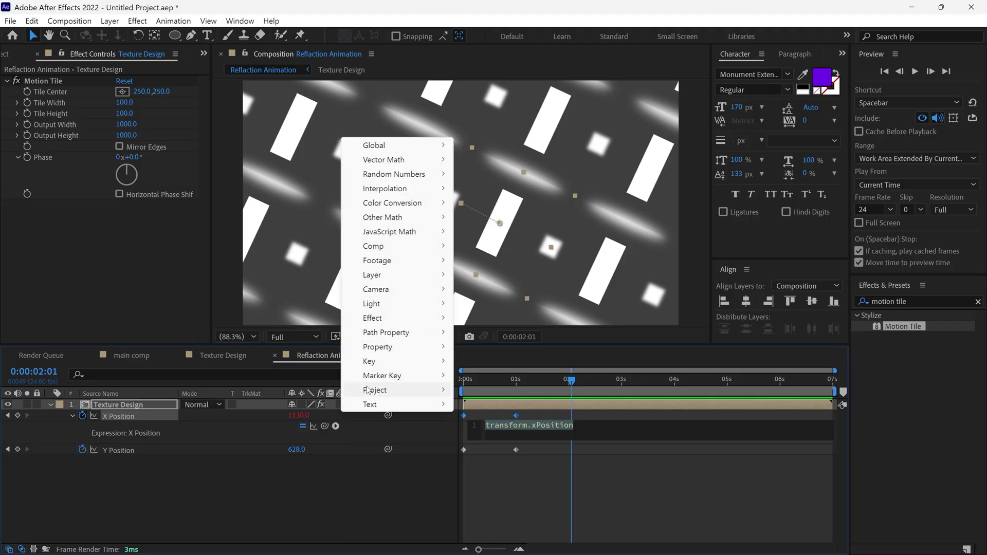
mouse_move(383, 354)
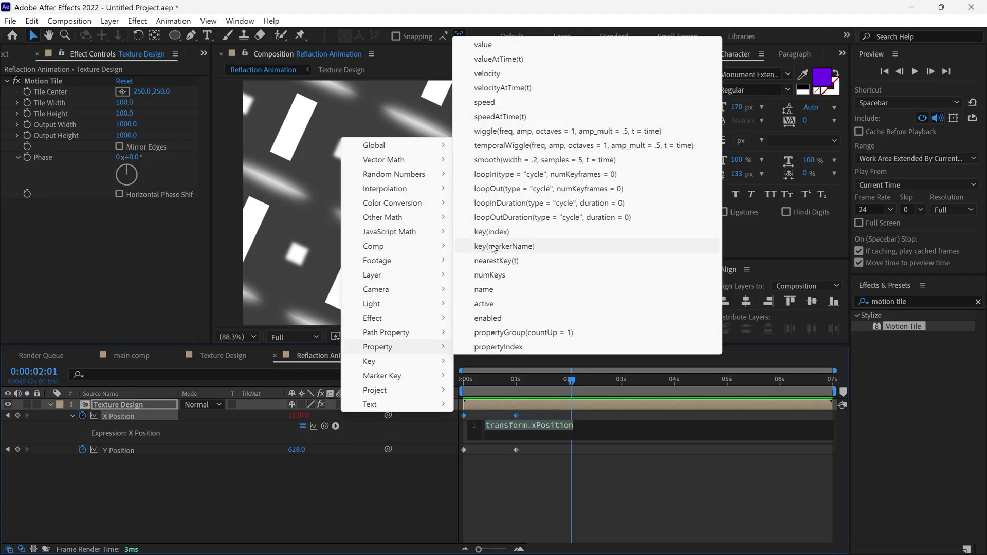
click(542, 189)
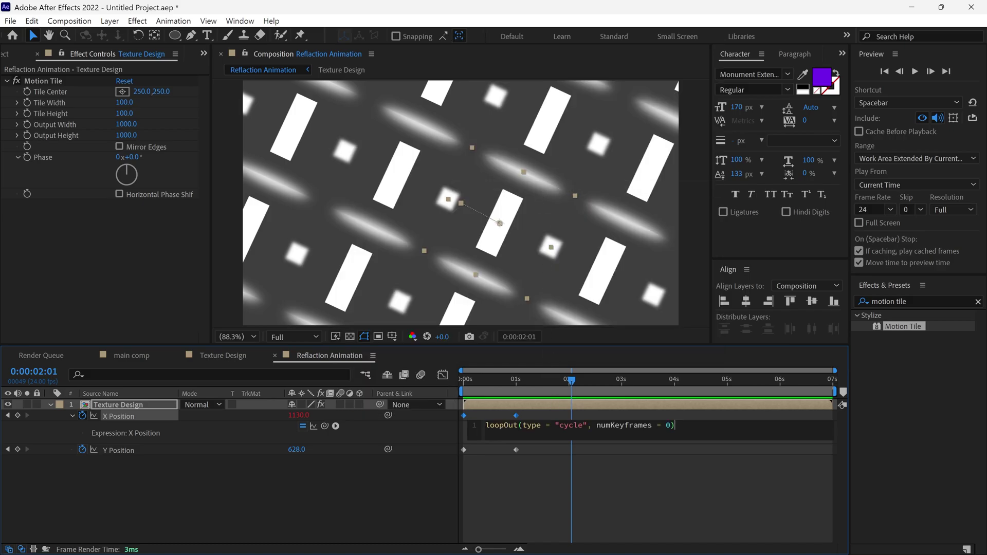
drag(673, 425, 553, 448)
key(BackSpace)
text("con)
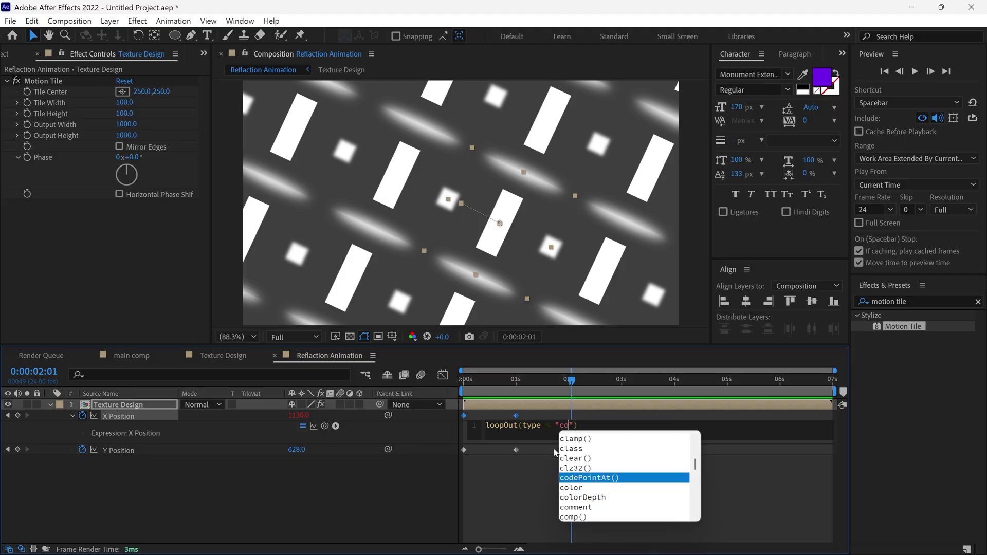
text(ti)
key(Return)
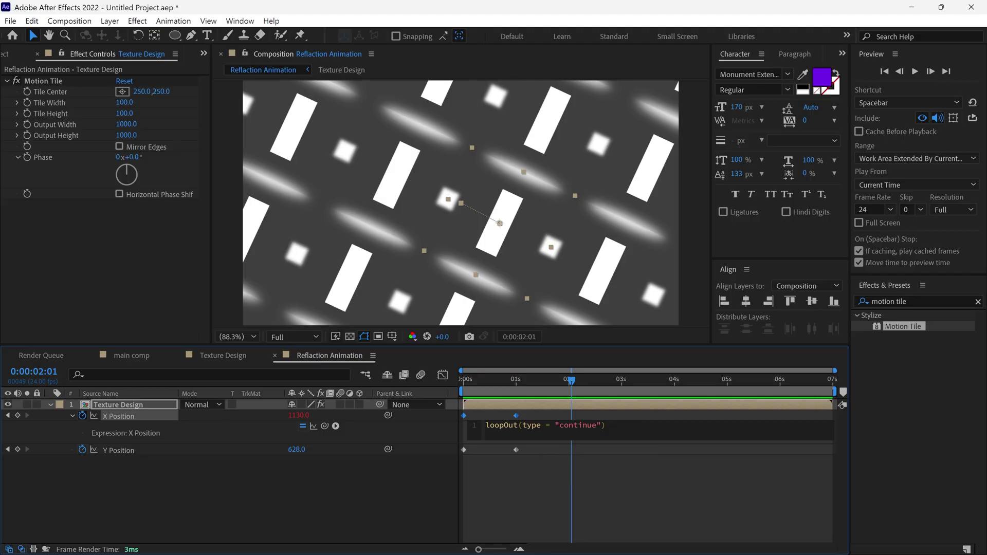
click(591, 404)
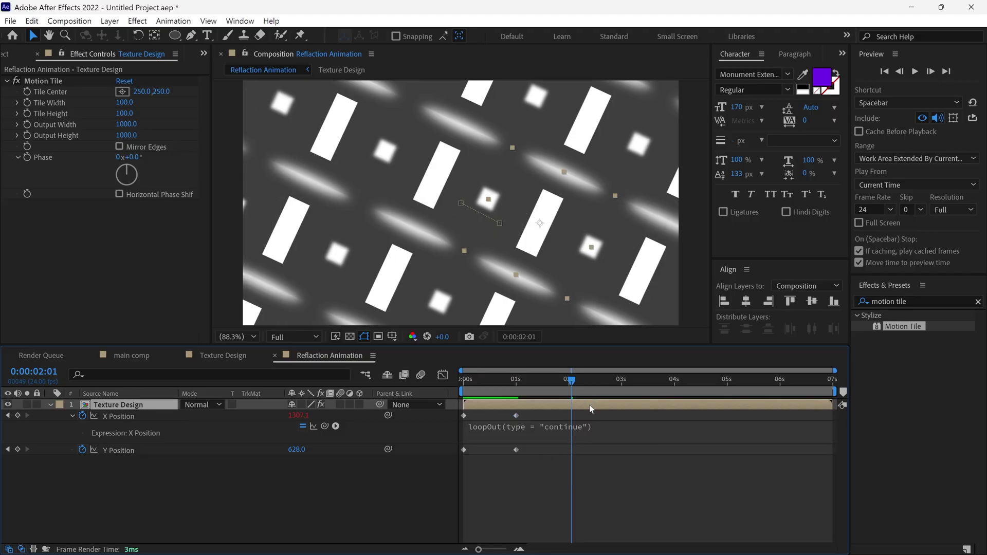
- Give Y Position the expression loopOut(type = "continue") and play back the continuous diagonal motion
alt+click(82, 449)
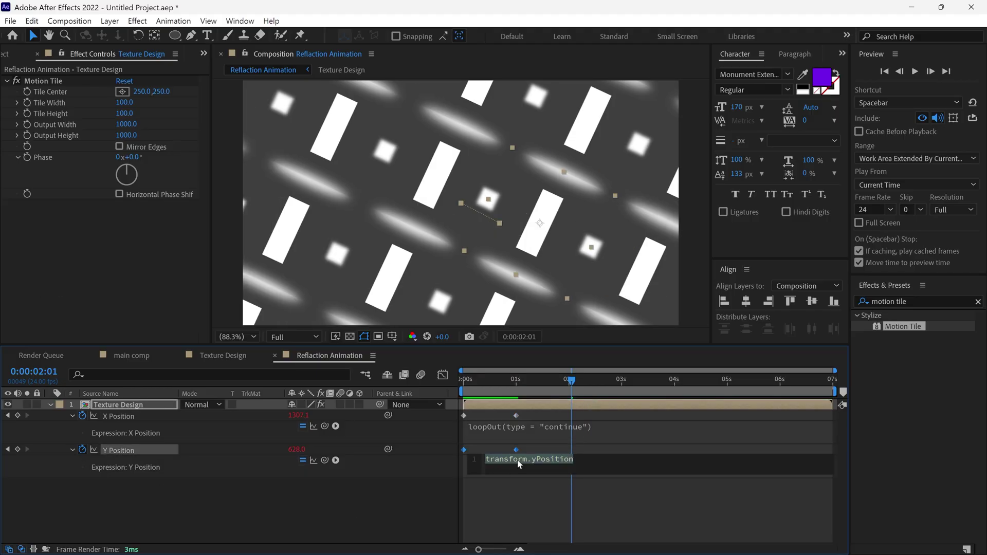
click(336, 460)
mouse_move(396, 380)
click(658, 222)
drag(554, 460, 671, 459)
key(BackSpace)
text("c)
key(Down)
key(Return)
click(641, 482)
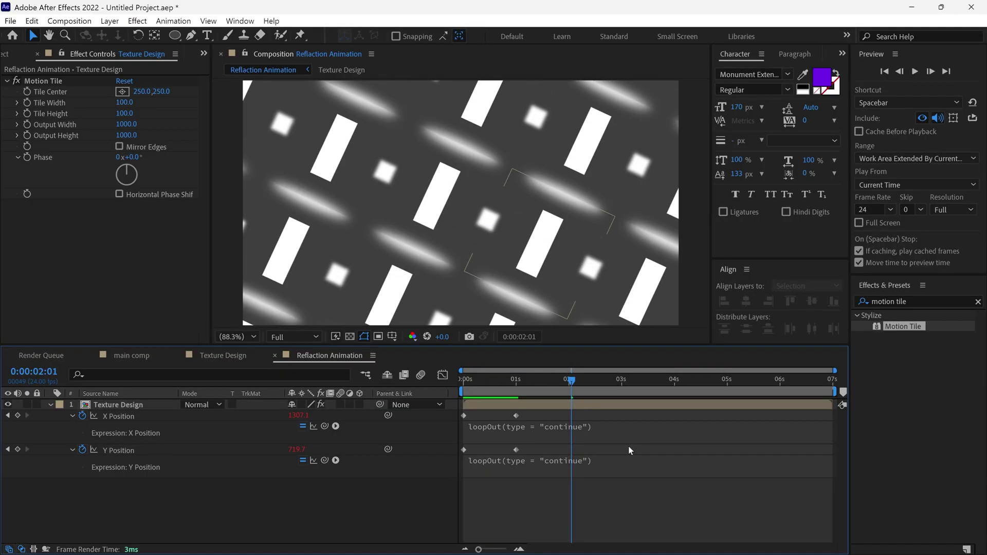
key(space)
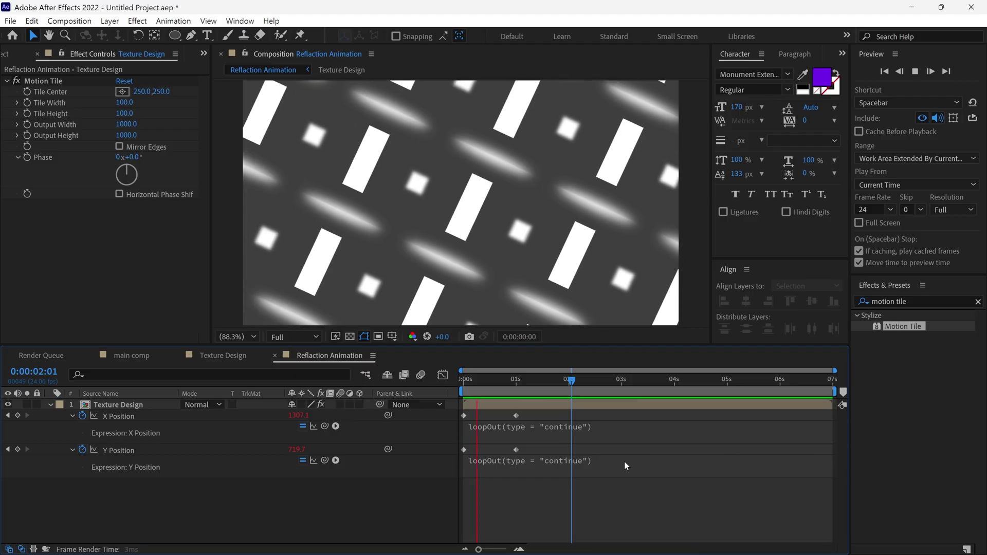
key(space)
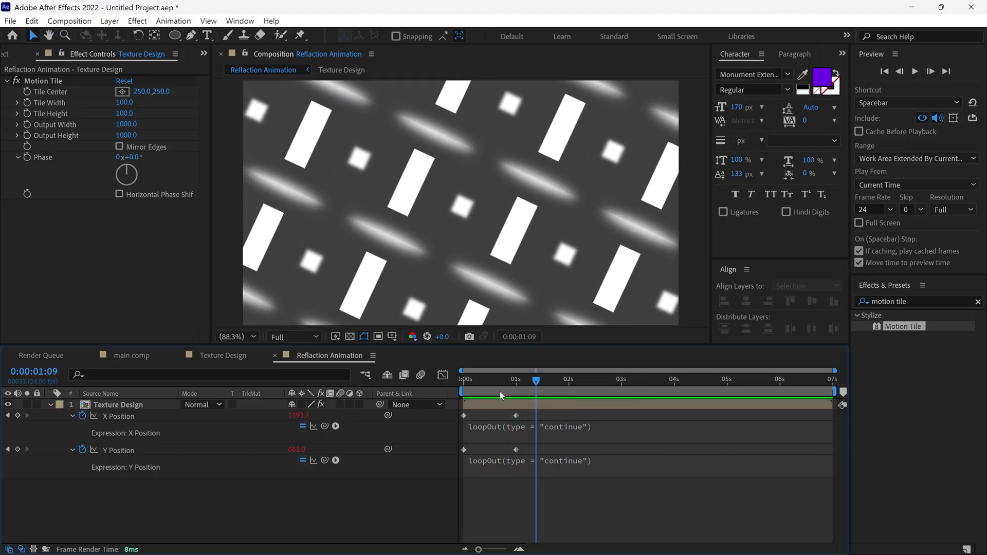
- Scale the Texture Design layer down to 74%, return to the start of the timeline and collapse the layer's properties
click(132, 407)
key(s)
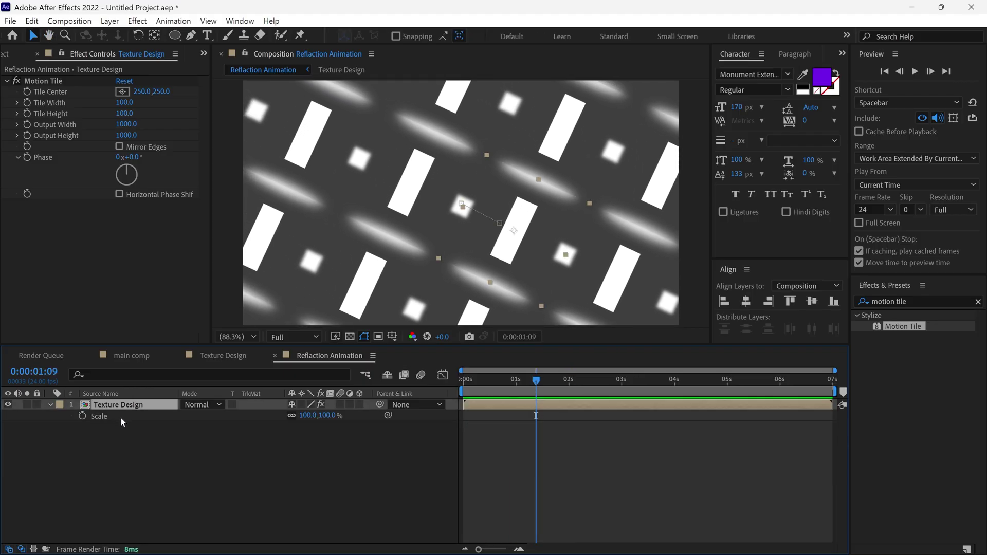
drag(308, 420, 294, 420)
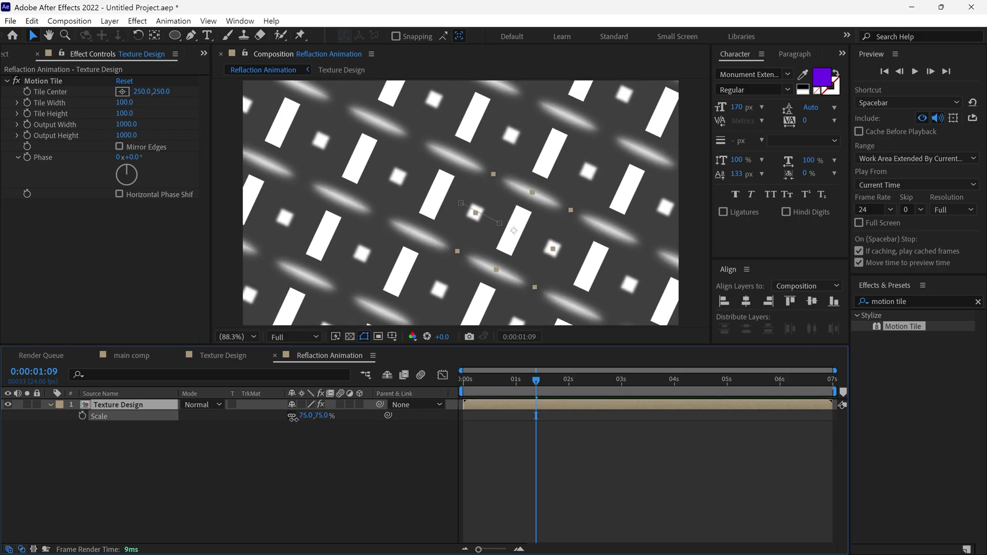
drag(535, 381, 518, 380)
key(Home)
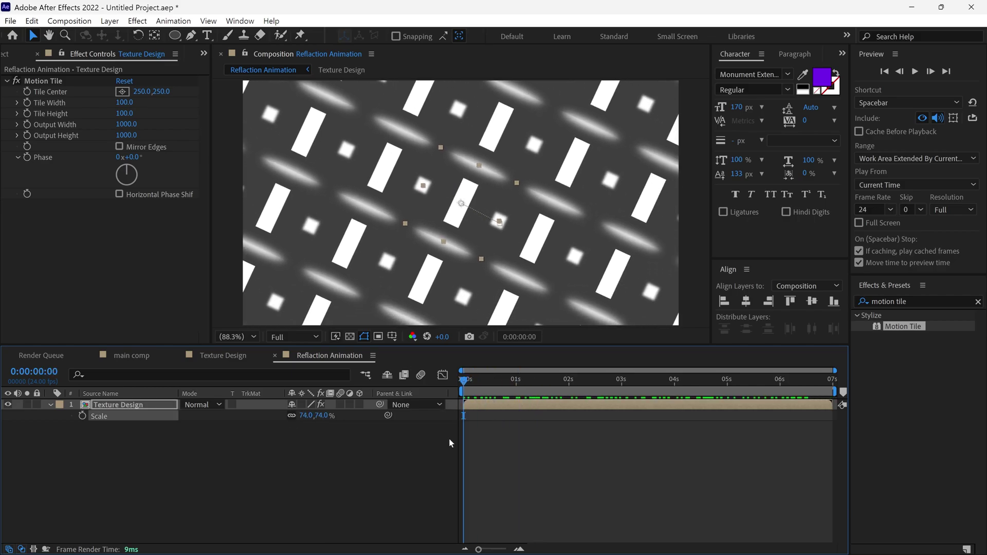
click(50, 405)
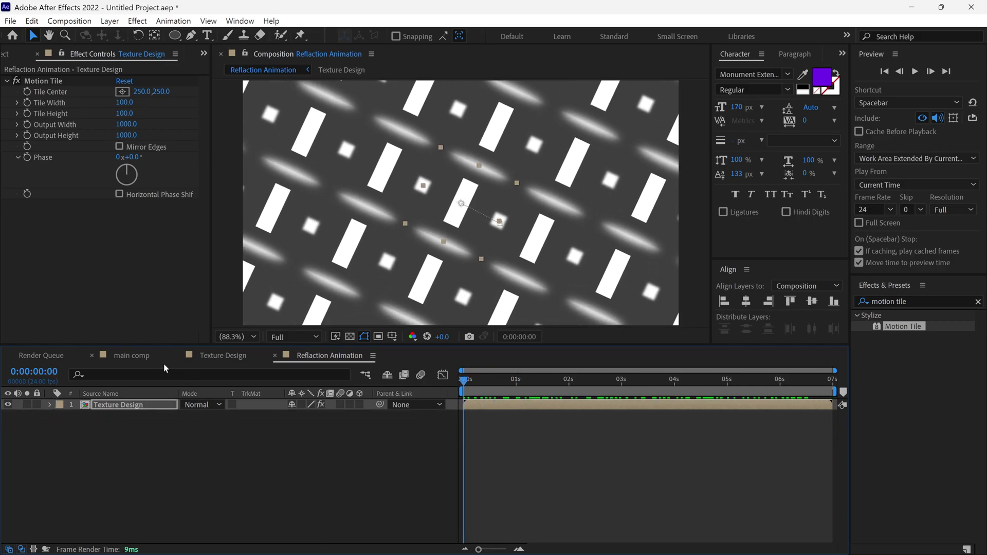
- Add the Reflaction Animation composition to main comp below the Normal Logo layer, and hide the Logo Lines layer
click(137, 362)
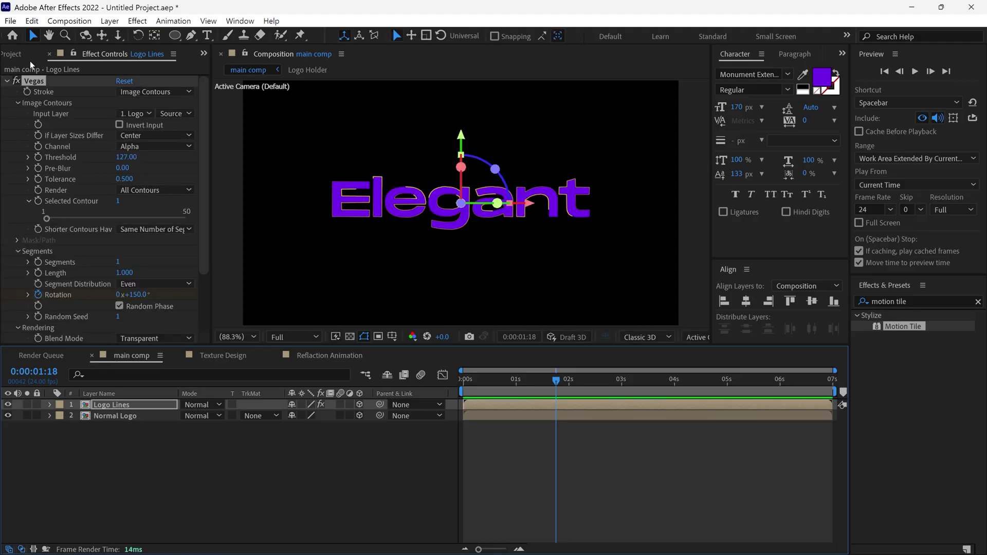
click(15, 55)
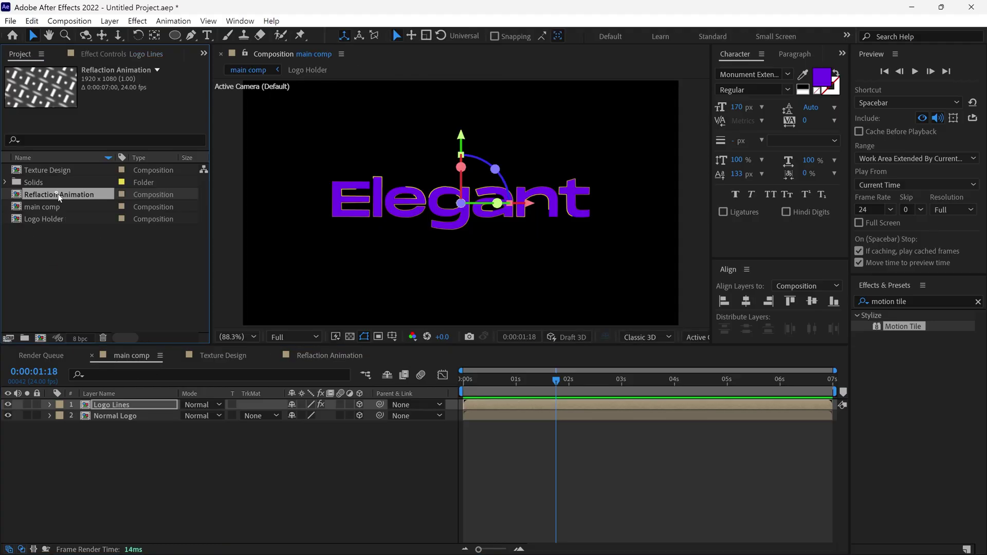
drag(61, 200, 79, 443)
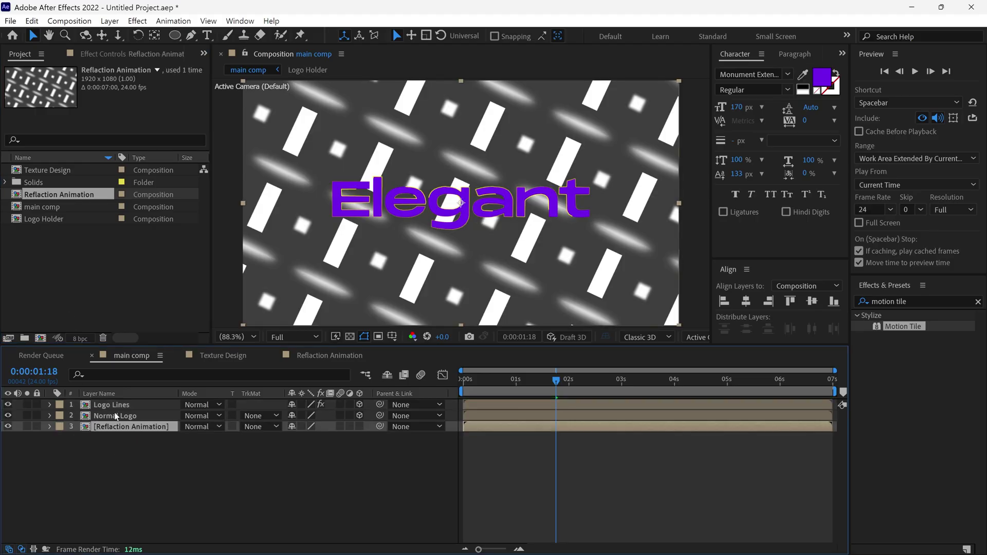
click(8, 405)
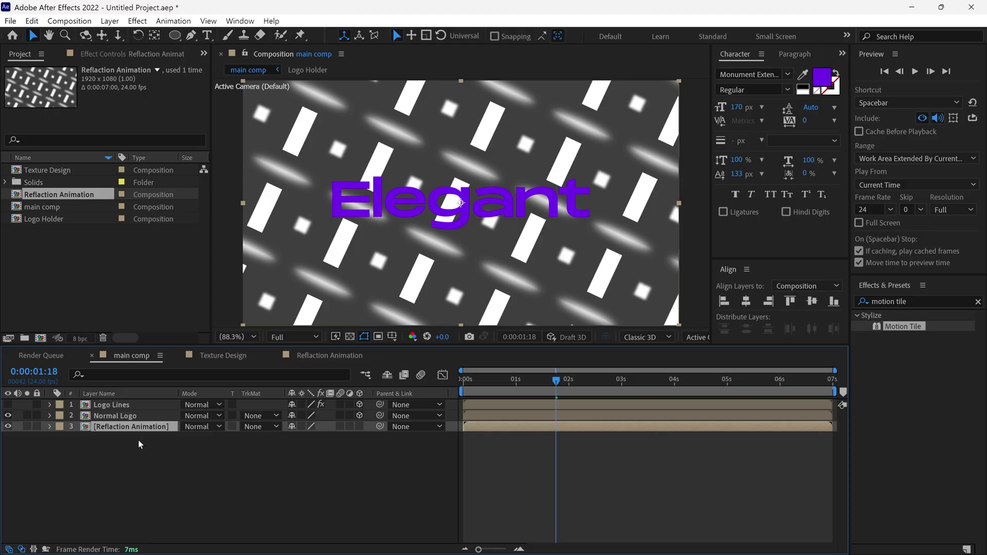
drag(544, 392, 794, 418)
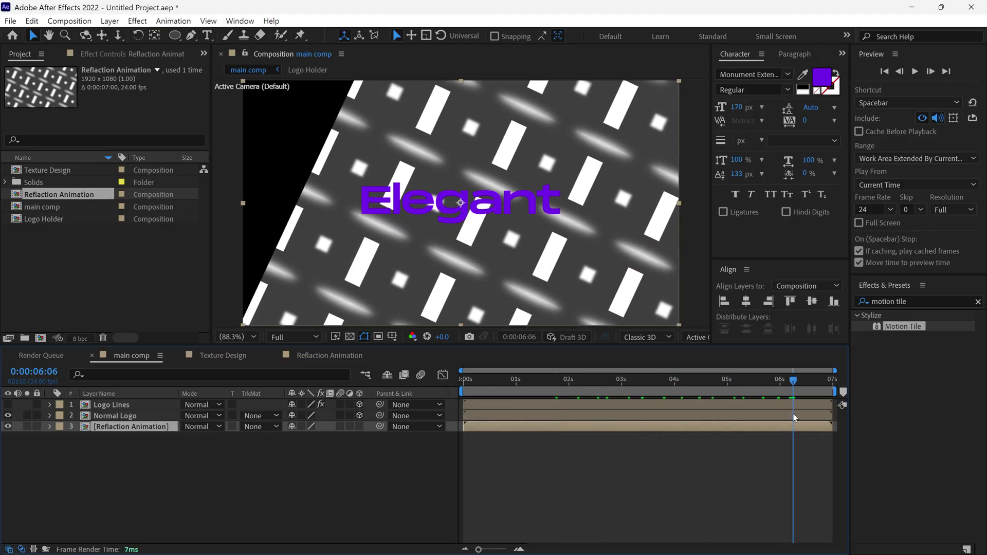
- Make the Reflaction Animation layer 3D and parent it to the Normal Logo layer, checking the result in playback
click(361, 427)
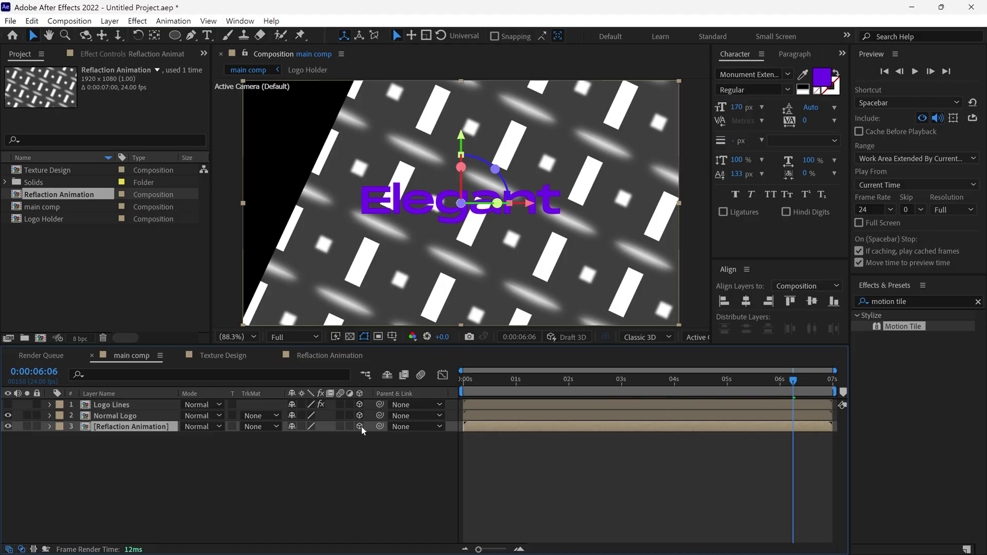
drag(380, 427, 125, 420)
key(space)
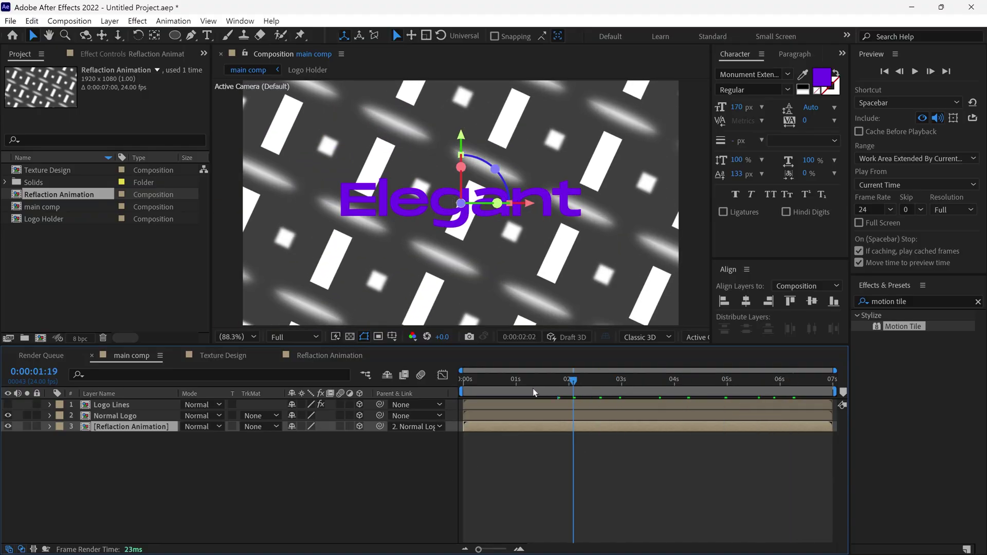
key(space)
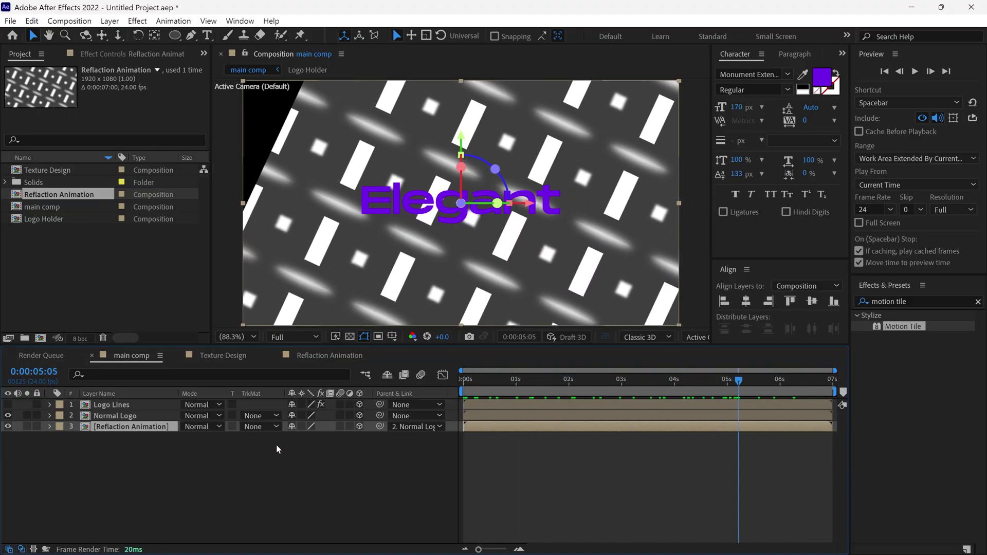
- Set the Reflaction Animation layer's track matte to Alpha Matte "Normal Logo" and apply the CC Blobbylize effect to it
click(260, 427)
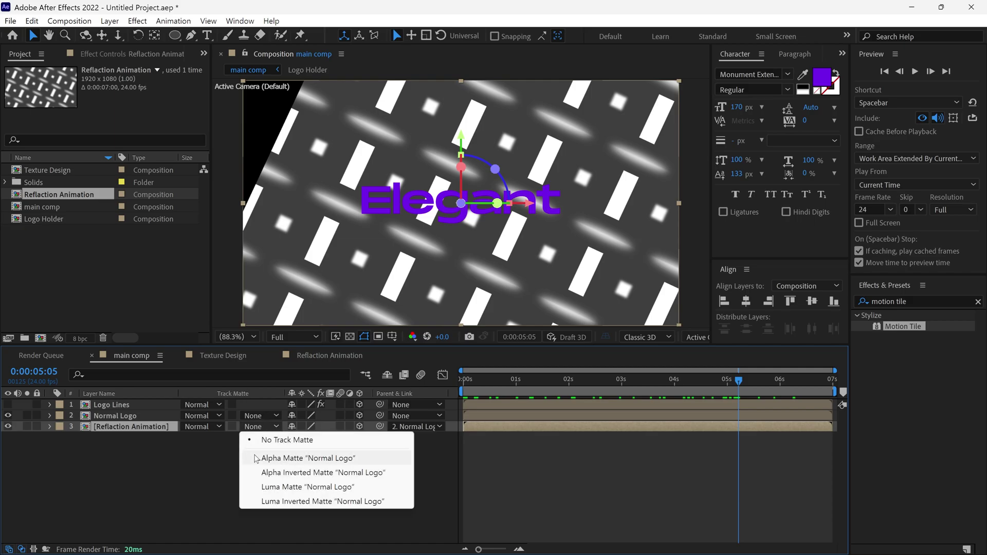
click(306, 458)
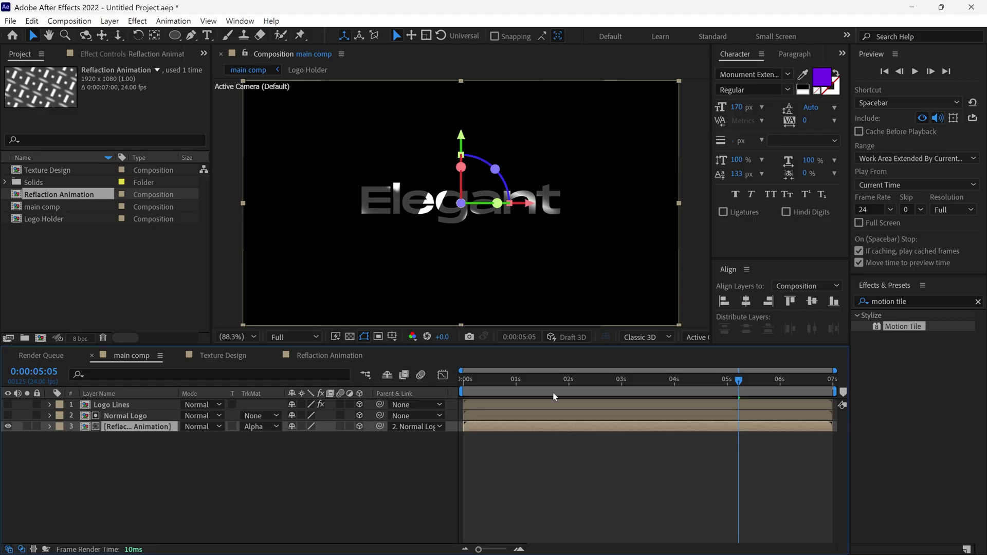
click(936, 301)
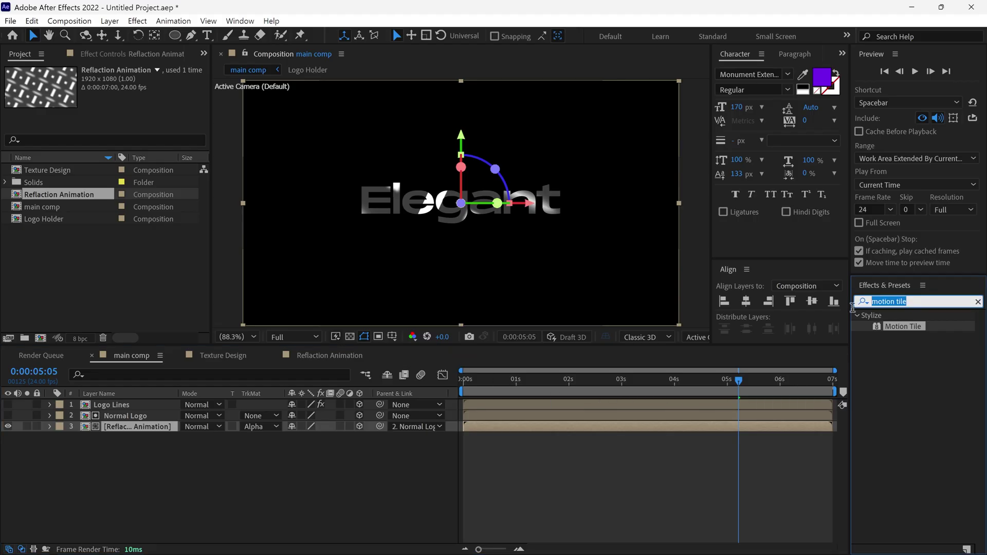
text(blob)
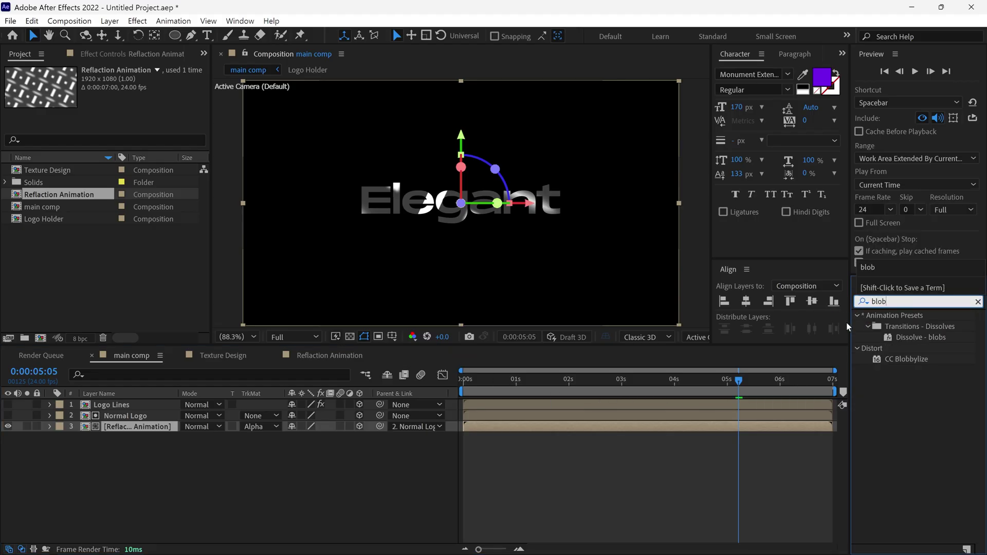
drag(906, 360, 139, 431)
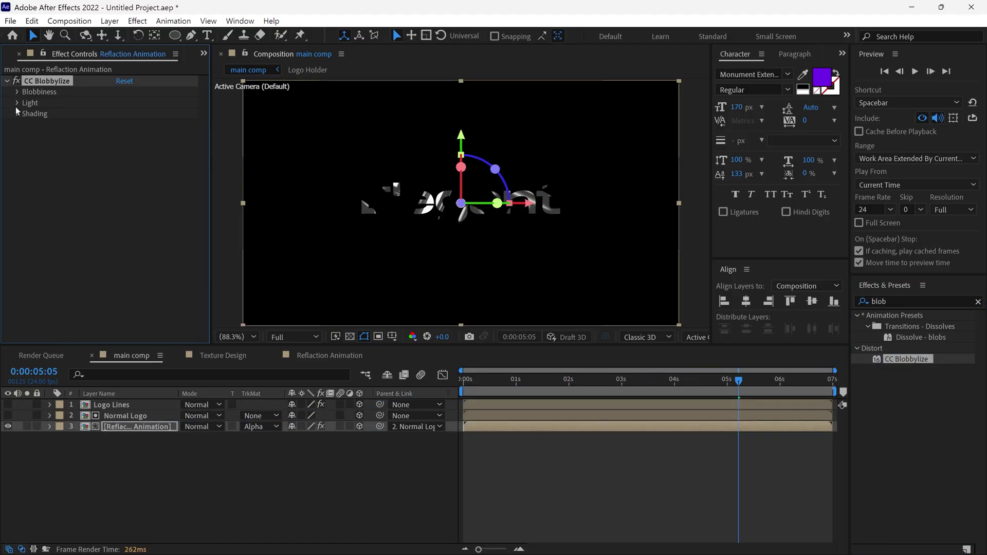
- In CC Blobbylize's Blobbiness settings, set Blob Layer to Normal Logo, Softness to 10 and Cut Away to 5
click(17, 92)
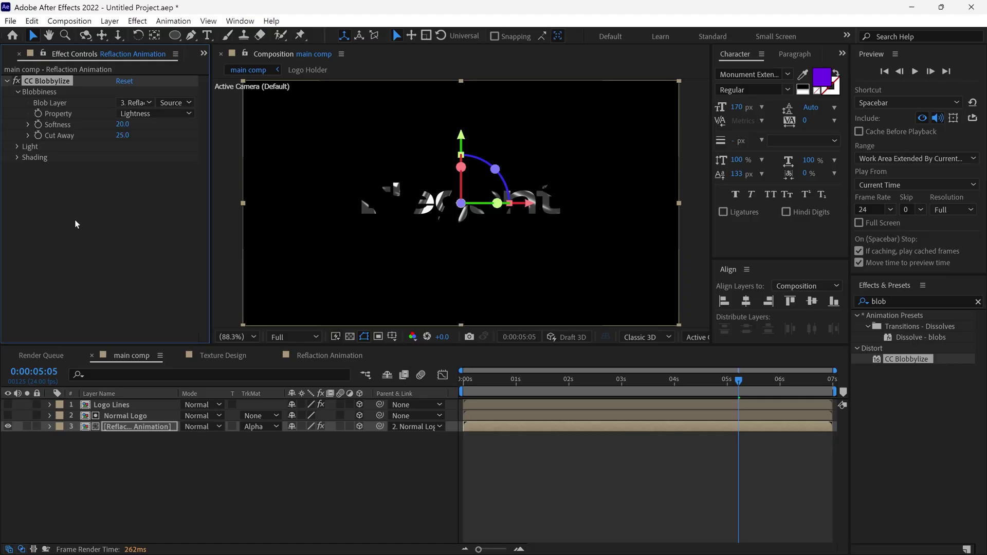
click(137, 104)
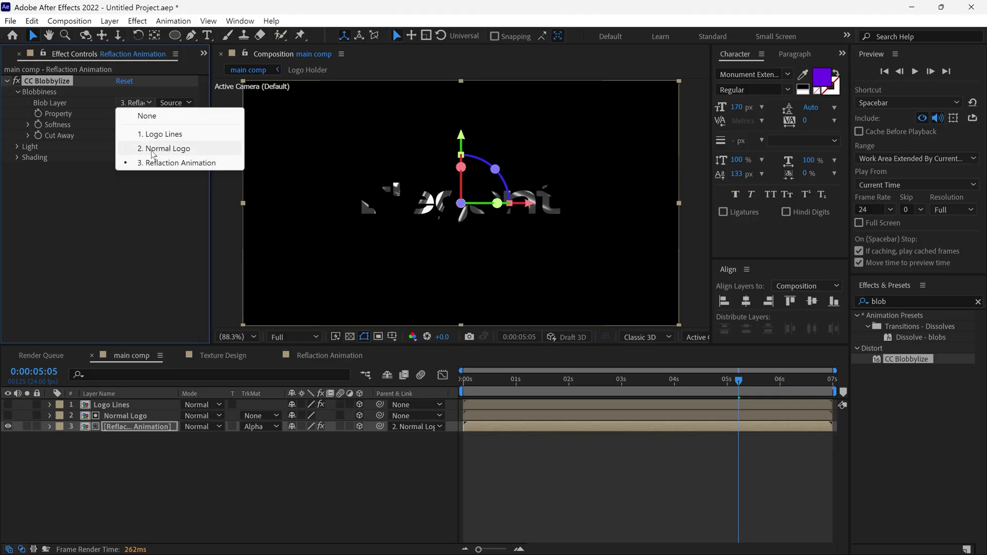
click(168, 149)
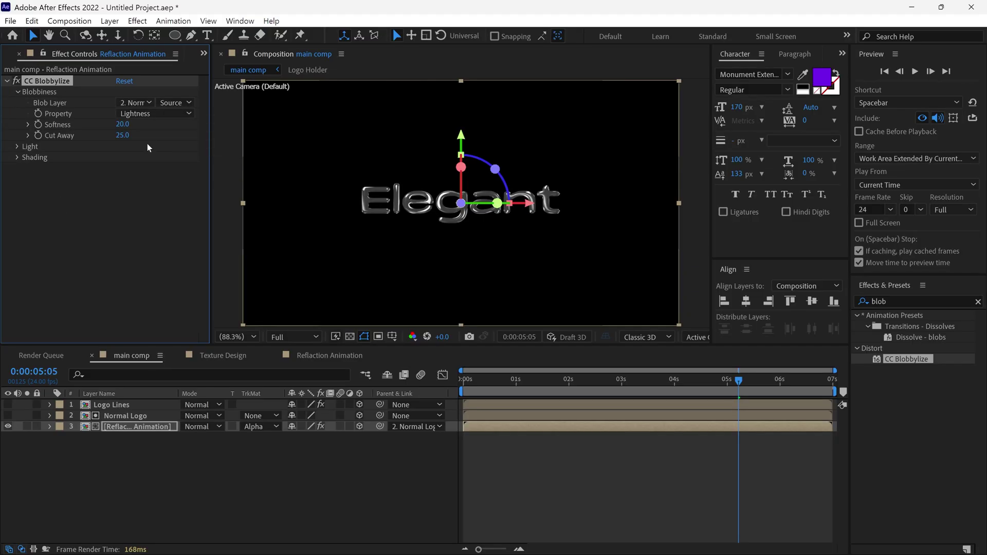
click(121, 124)
text(10)
key(Return)
key(slash)
click(122, 136)
text(5)
key(Return)
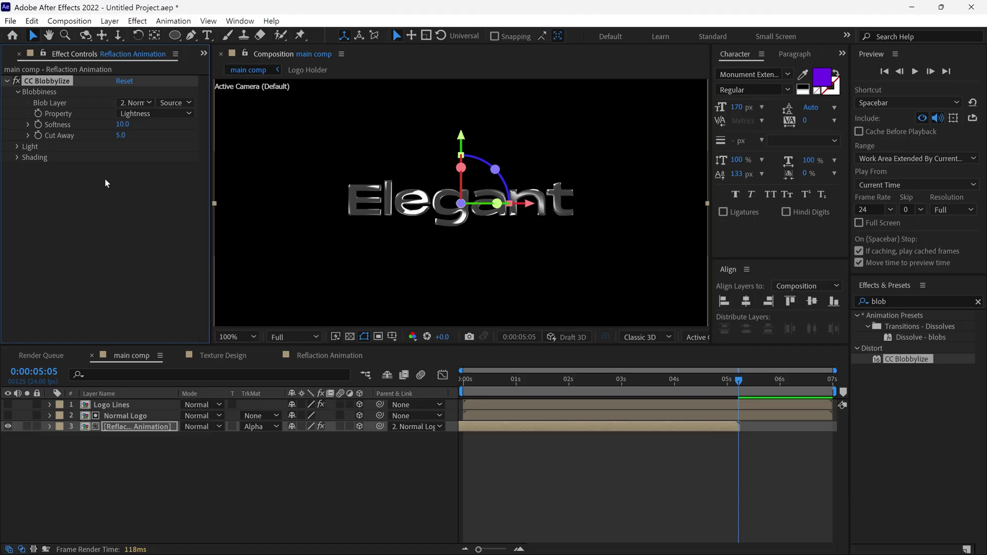
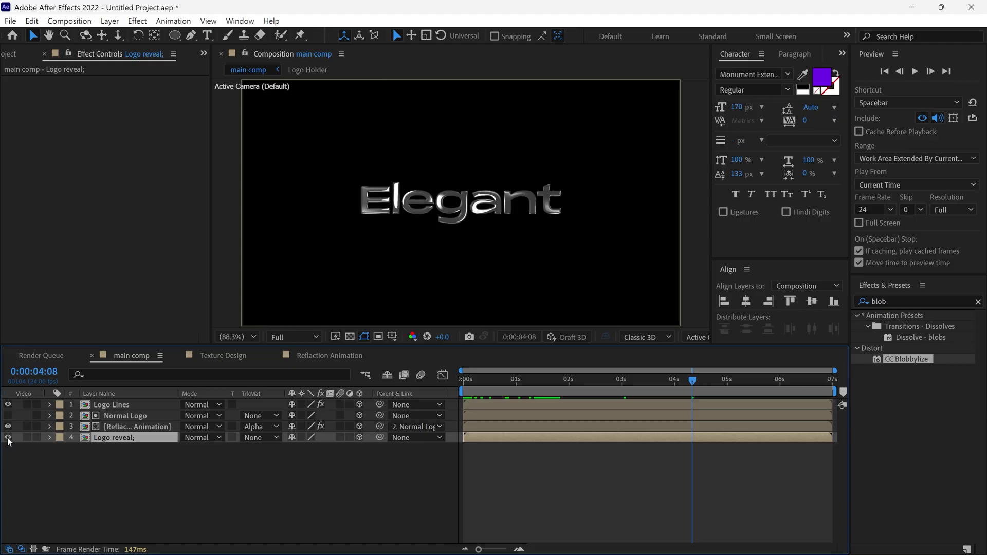
- Fade in the Reflaction Animation layer with Opacity keyframes of 0% at 1 second and 100% at 2 seconds
click(125, 429)
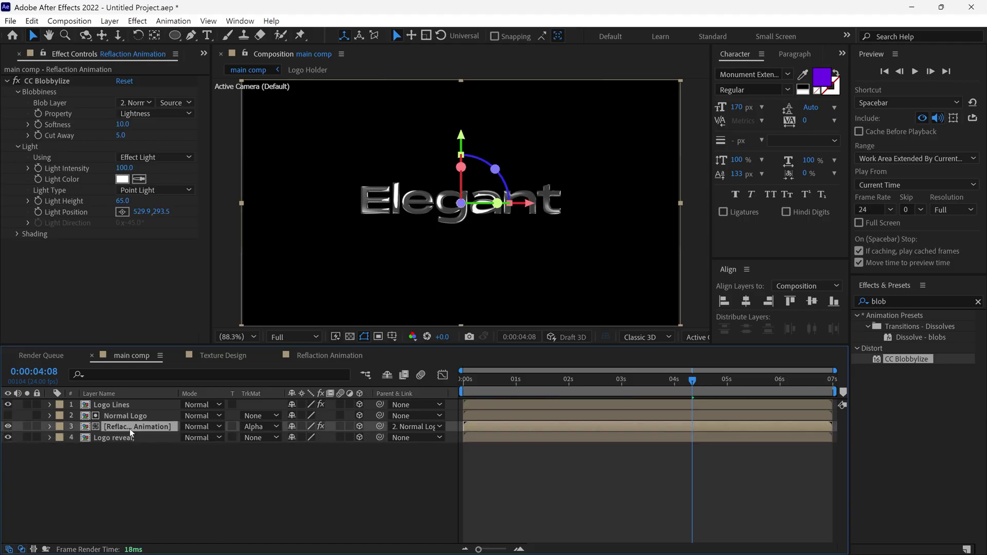
key(t)
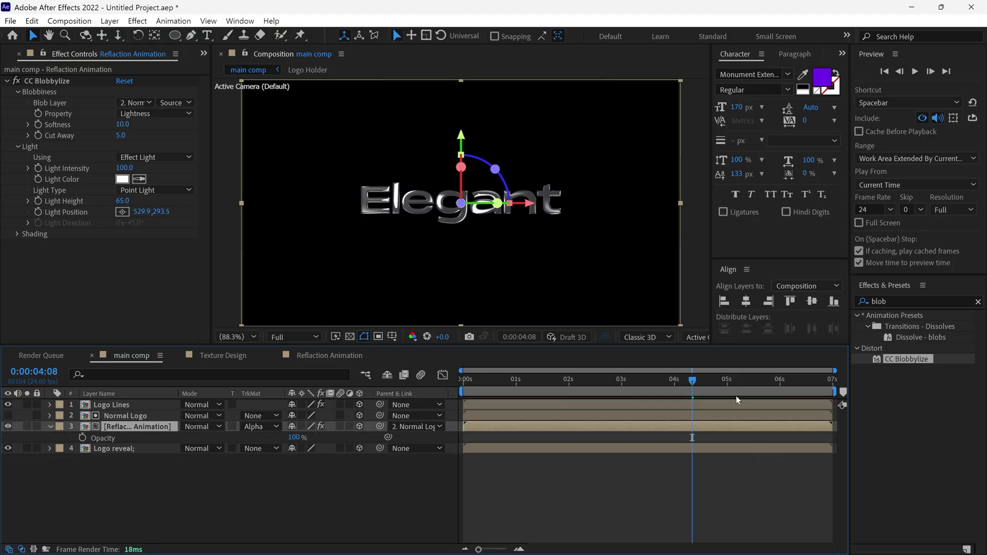
drag(692, 387, 516, 384)
click(83, 438)
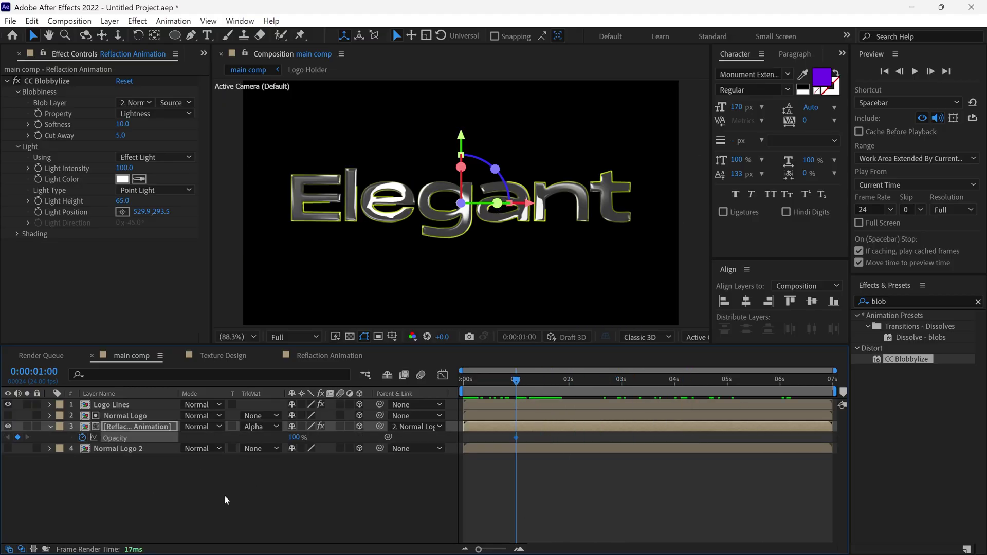
drag(294, 445, 224, 456)
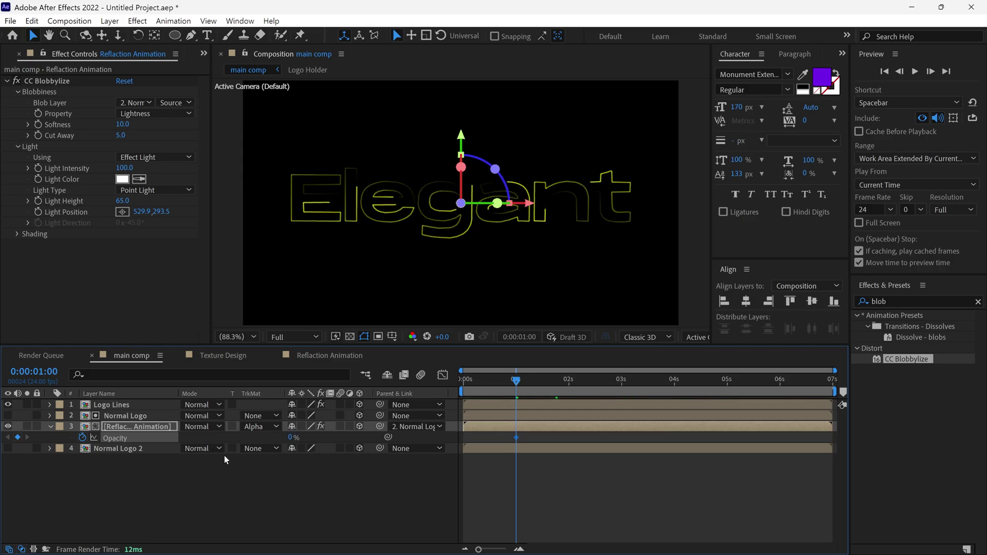
drag(516, 383, 569, 395)
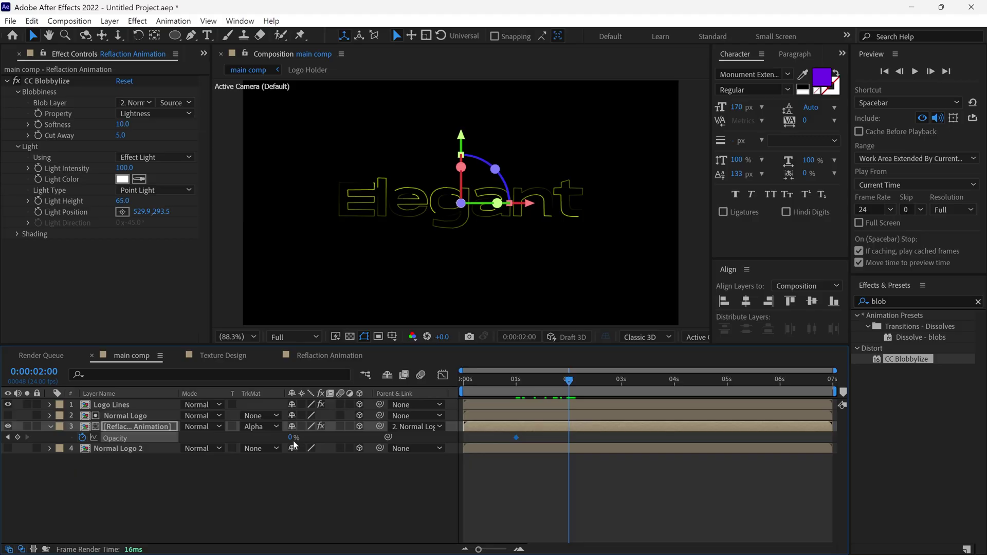
drag(292, 438, 578, 441)
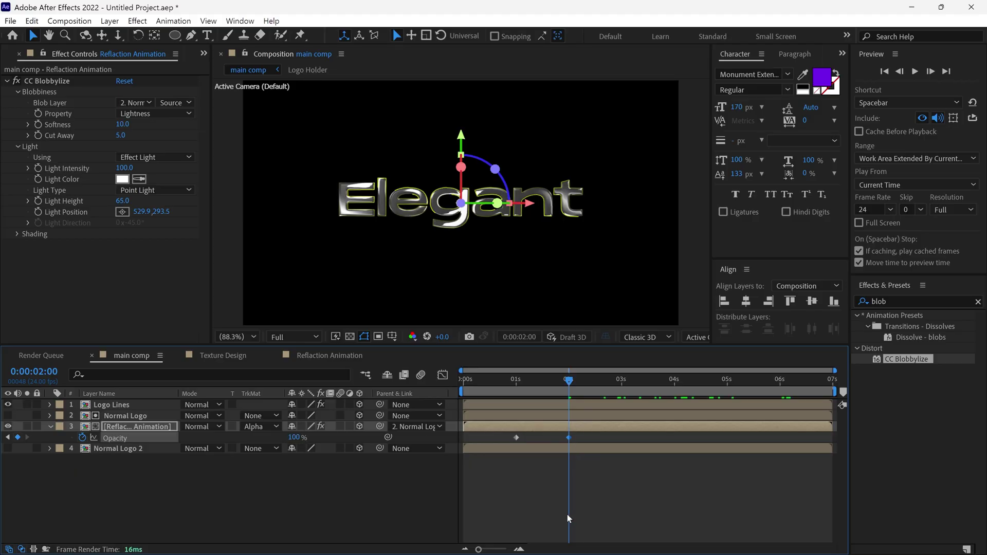
- Fade out the Reflaction Animation layer with Opacity keyframes of 100% at 4 seconds and 0% at 5 seconds
drag(575, 389, 674, 394)
click(18, 438)
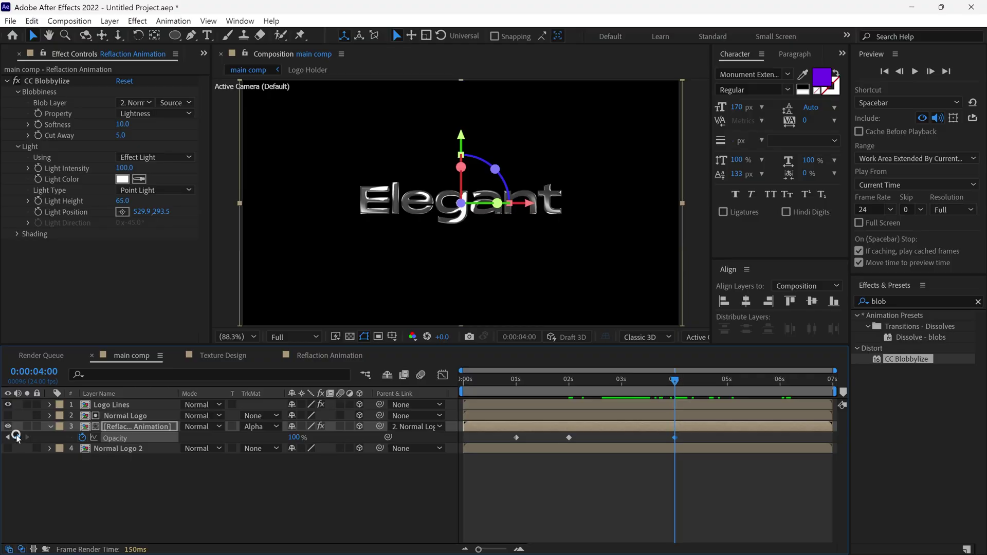
drag(675, 384, 727, 393)
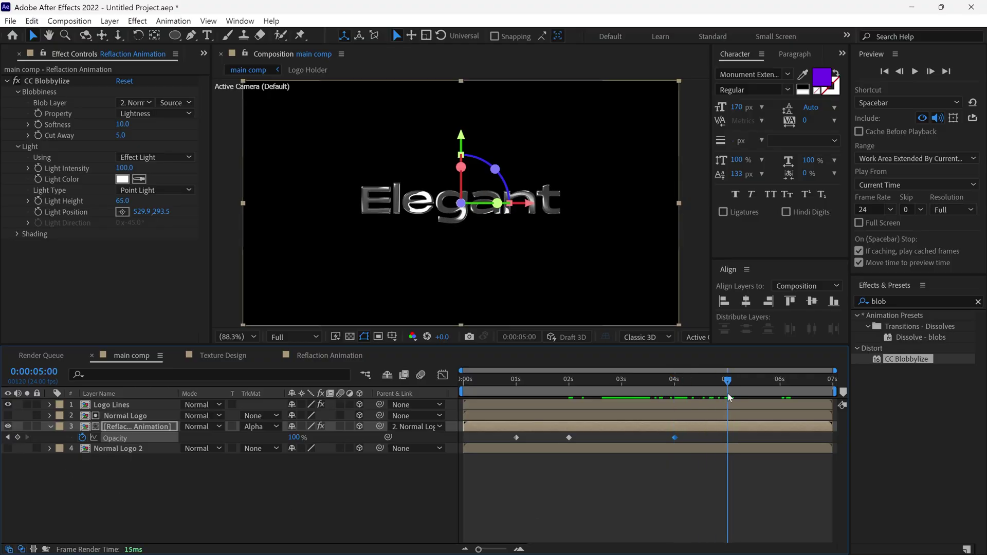
click(294, 437)
text(0)
key(Return)
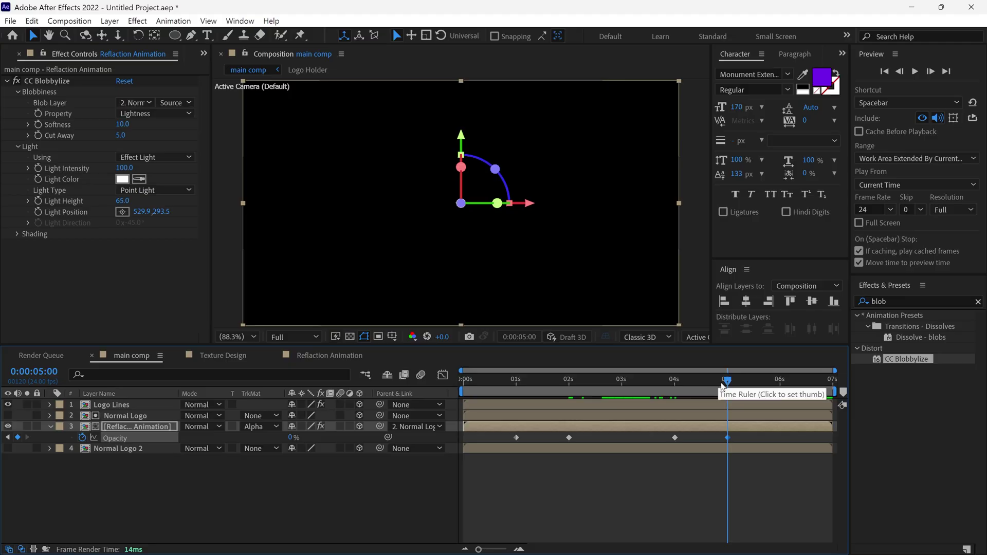
- Show the Normal Logo 2 layer and keyframe its Opacity from 0% at 3 seconds to 100% at 0:00:04:08
drag(718, 384, 621, 406)
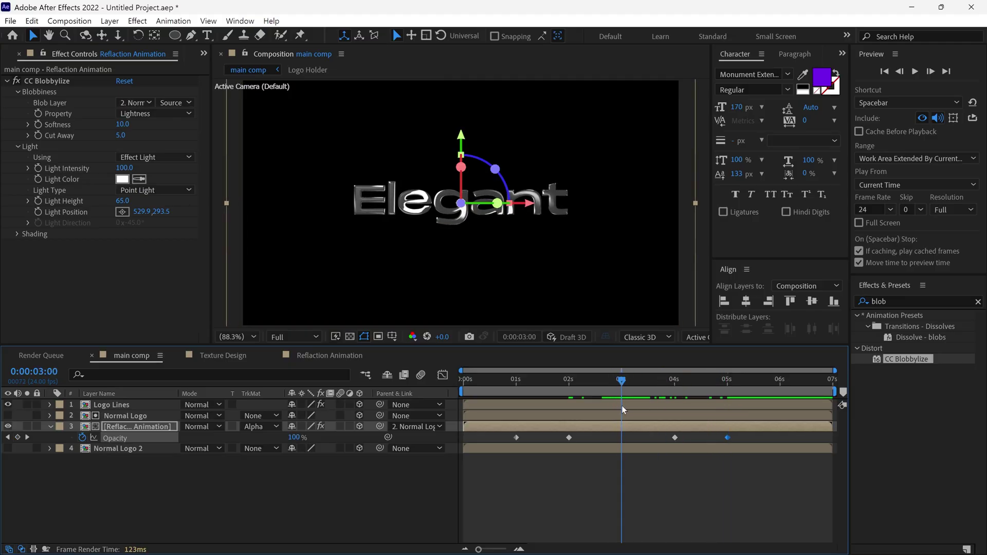
click(8, 448)
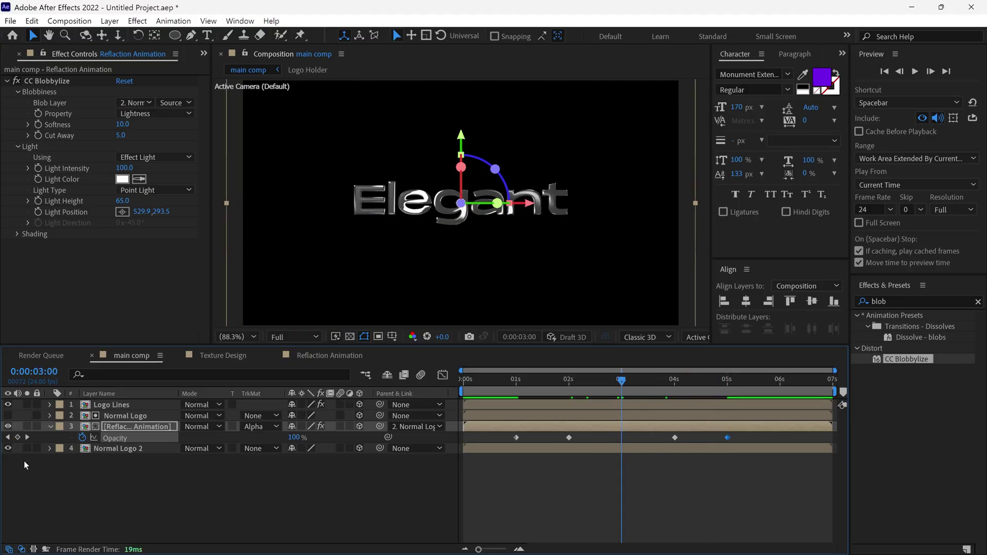
click(134, 449)
key(t)
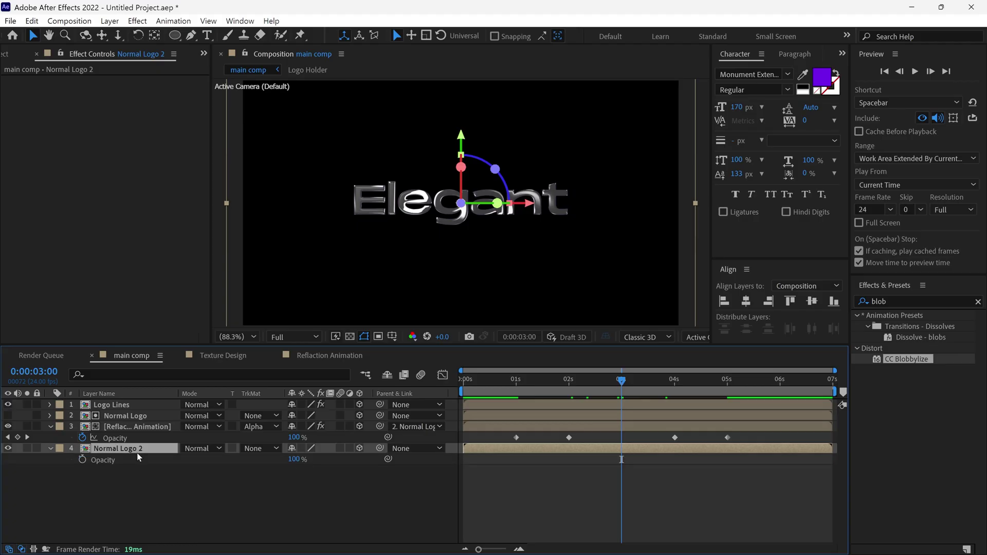
drag(292, 460, 175, 463)
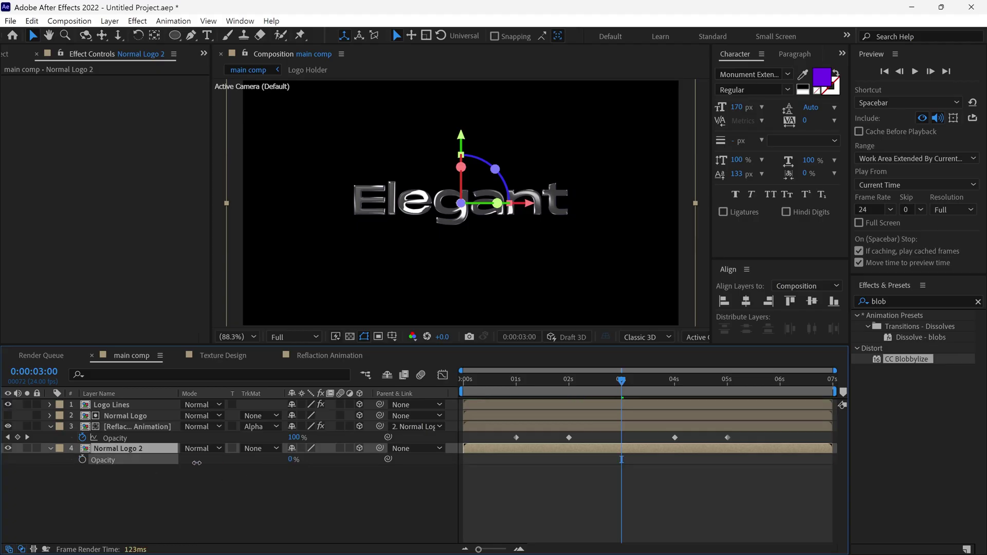
click(83, 460)
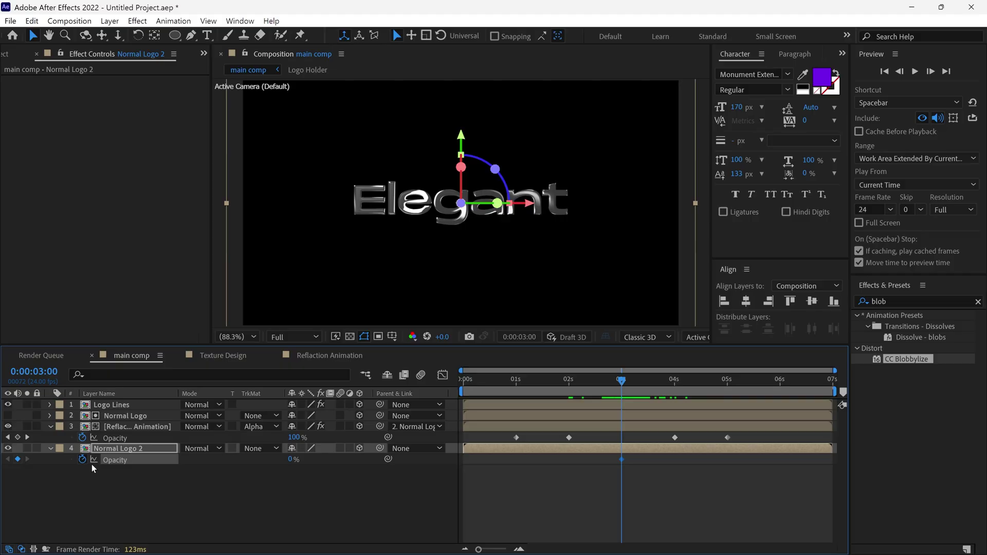
drag(622, 387, 696, 398)
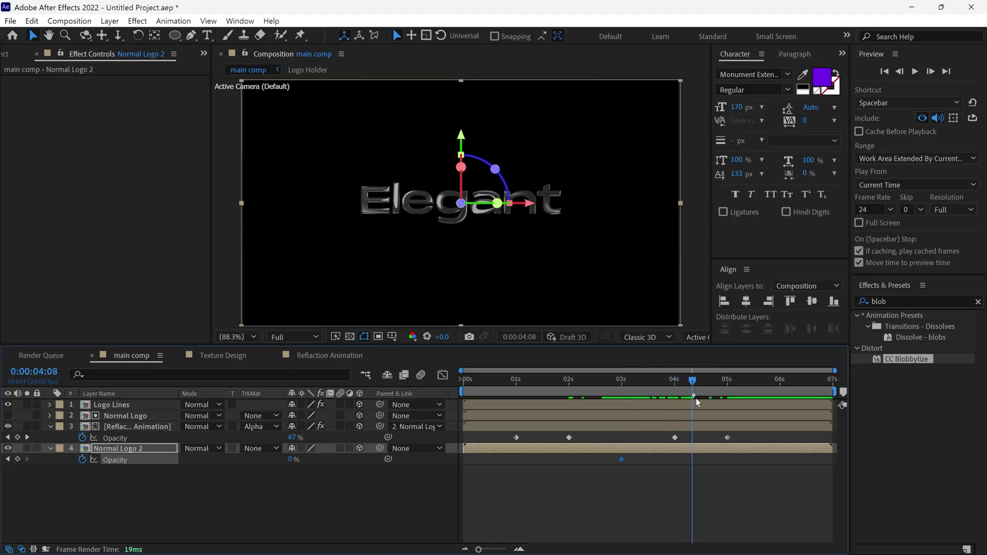
drag(291, 463, 691, 480)
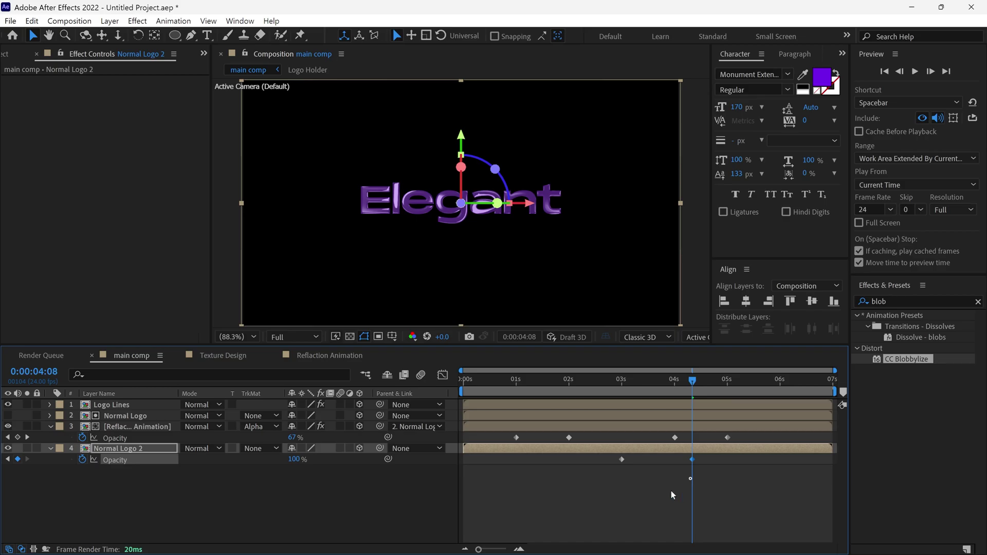
mouse_move(692, 387)
mouse_down()
mouse_move(723, 391)
mouse_move(677, 398)
mouse_up()
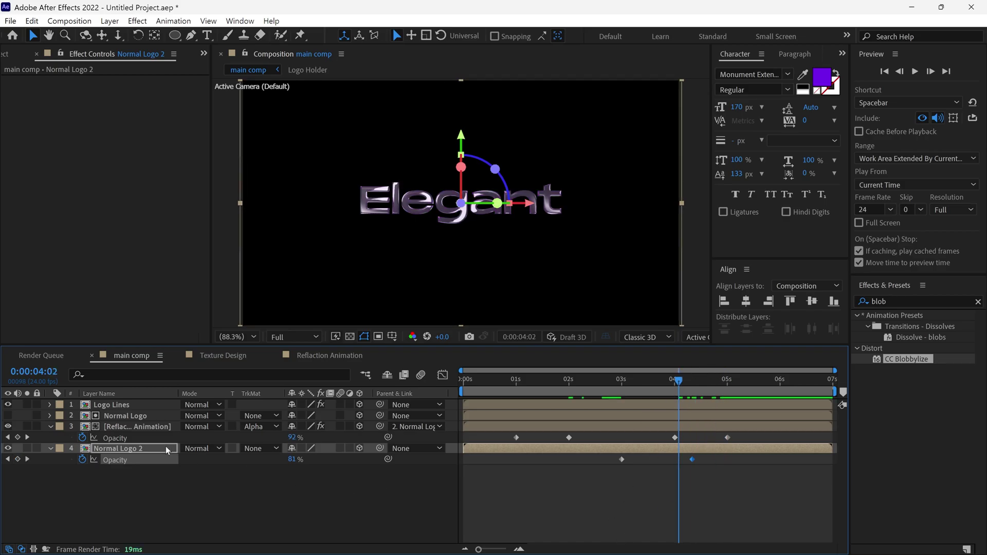
- Set the Reflaction Animation layer's blending mode to Overlay and play back the animation from the start
click(50, 426)
click(136, 427)
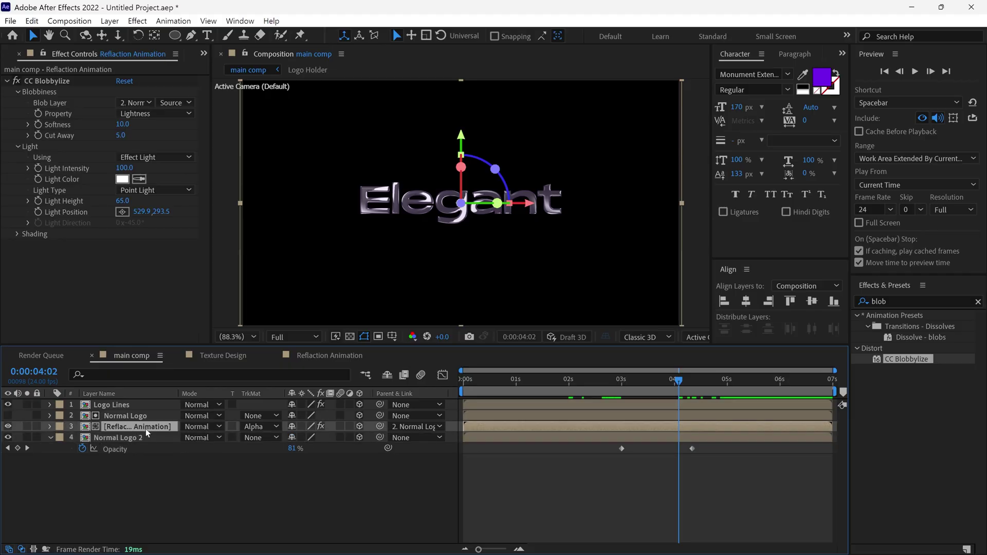
click(198, 427)
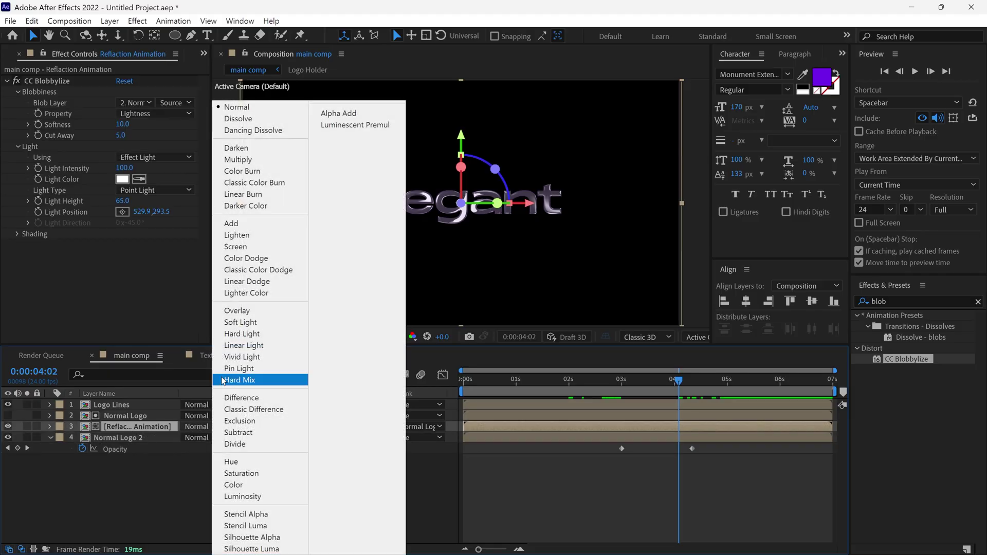
click(232, 313)
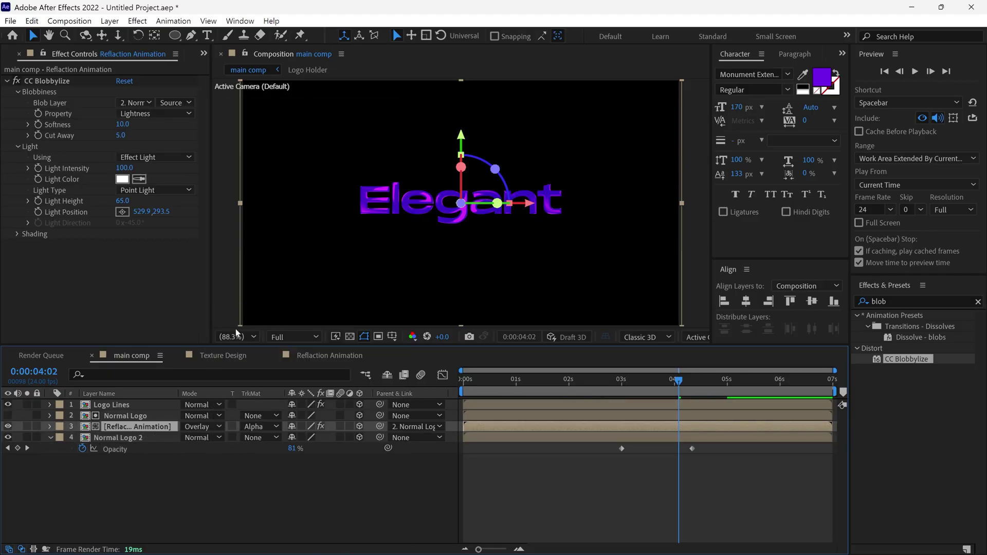
drag(667, 385, 430, 393)
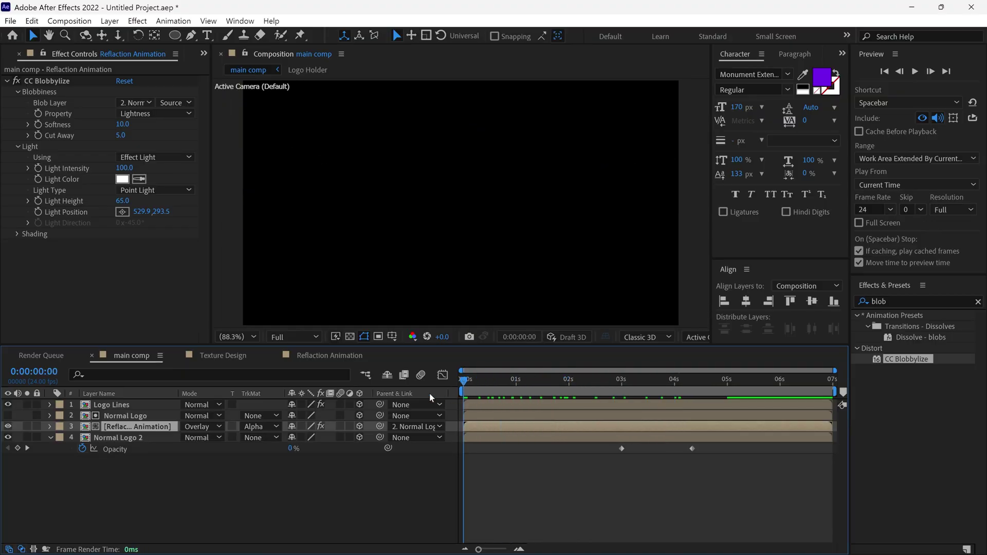
key(space)
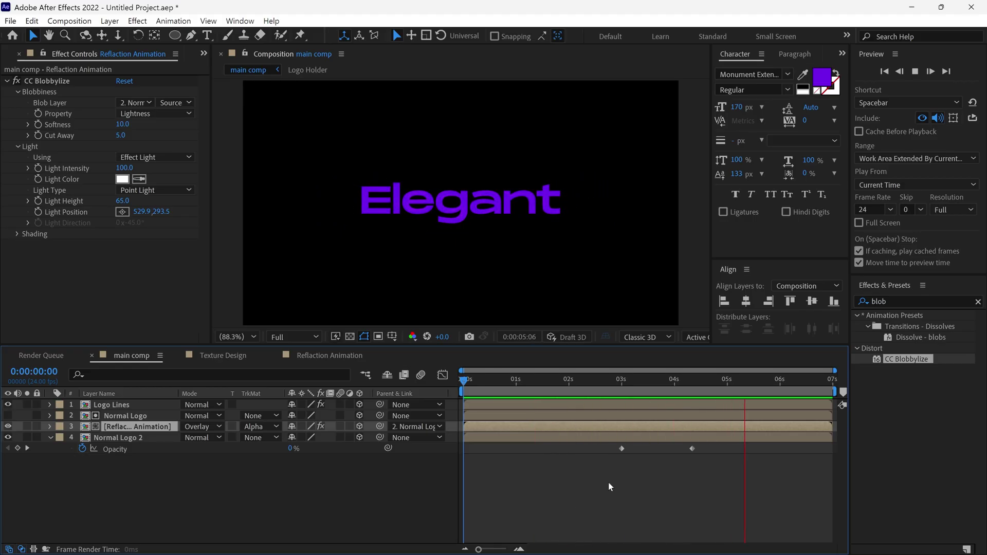
- Set the Vegas stroke color of the Logo Lines layer to the light gray EBEBEB
drag(720, 382, 521, 393)
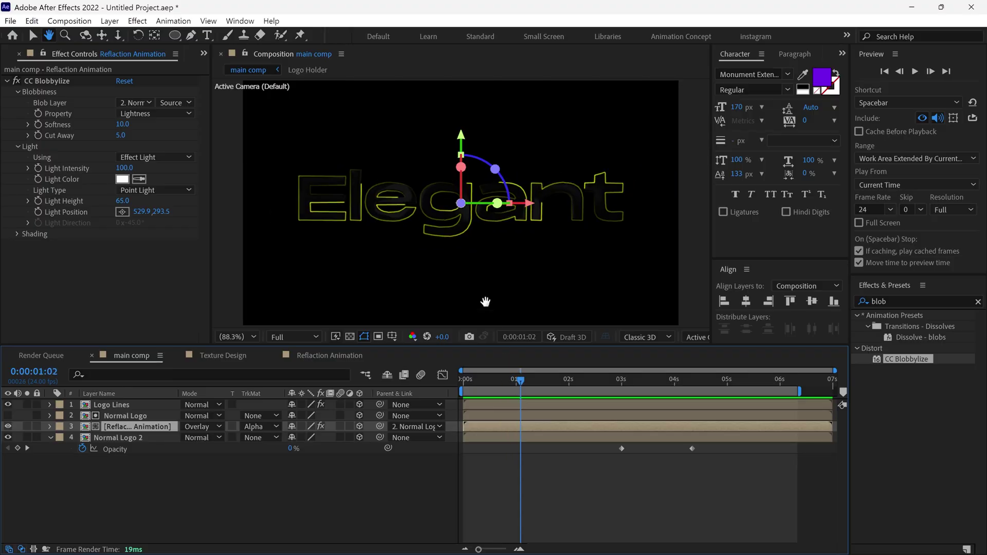
key(v)
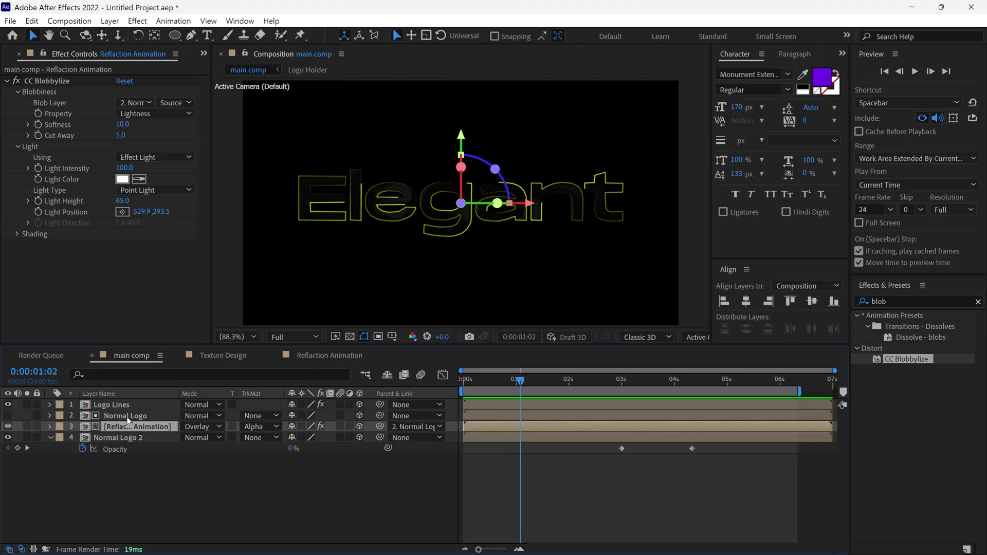
click(122, 407)
scroll(201, 281, down, 3)
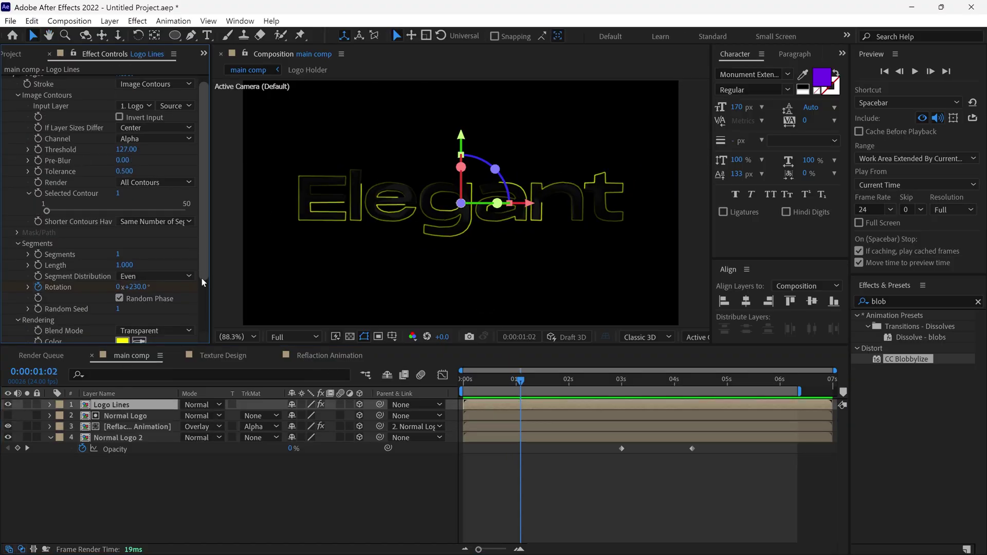
click(122, 272)
drag(685, 222, 614, 154)
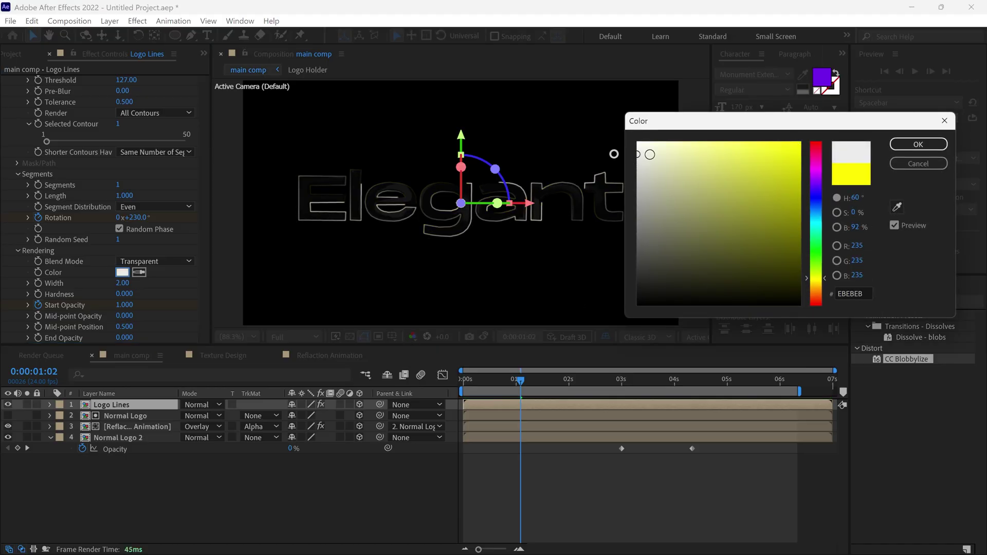
click(918, 145)
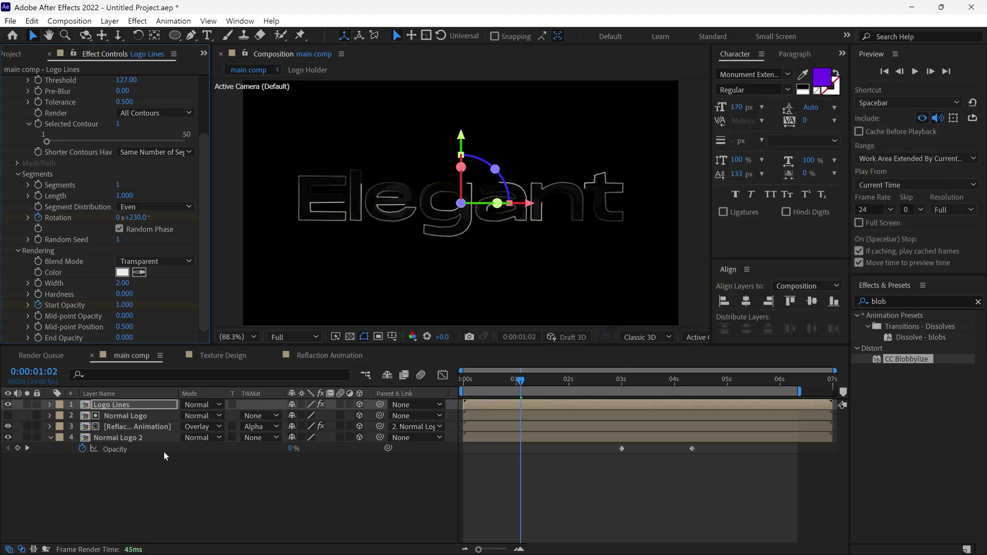
- Enable motion blur on all four layers of the main comp and play back the animation from the start
click(52, 440)
drag(106, 466, 72, 401)
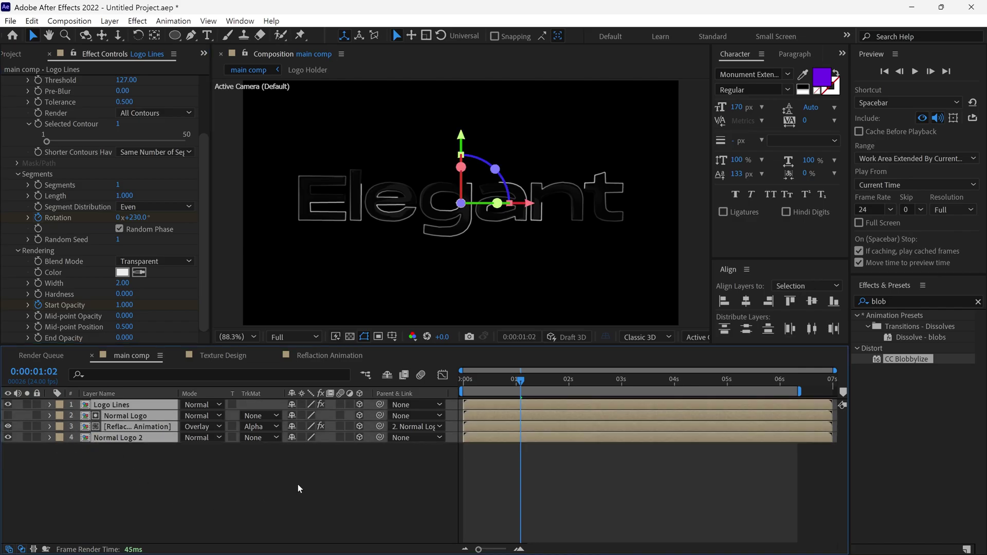
click(339, 404)
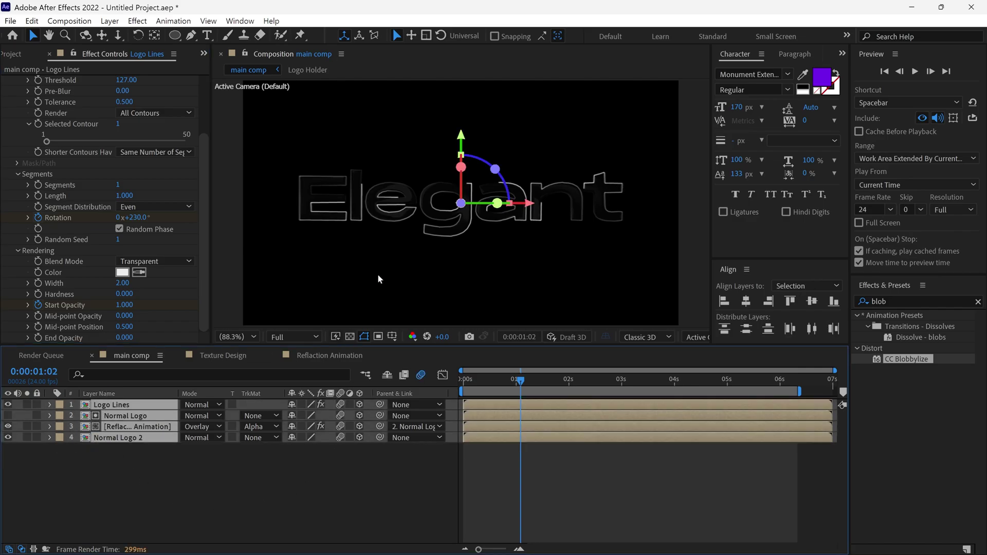
drag(516, 382, 443, 385)
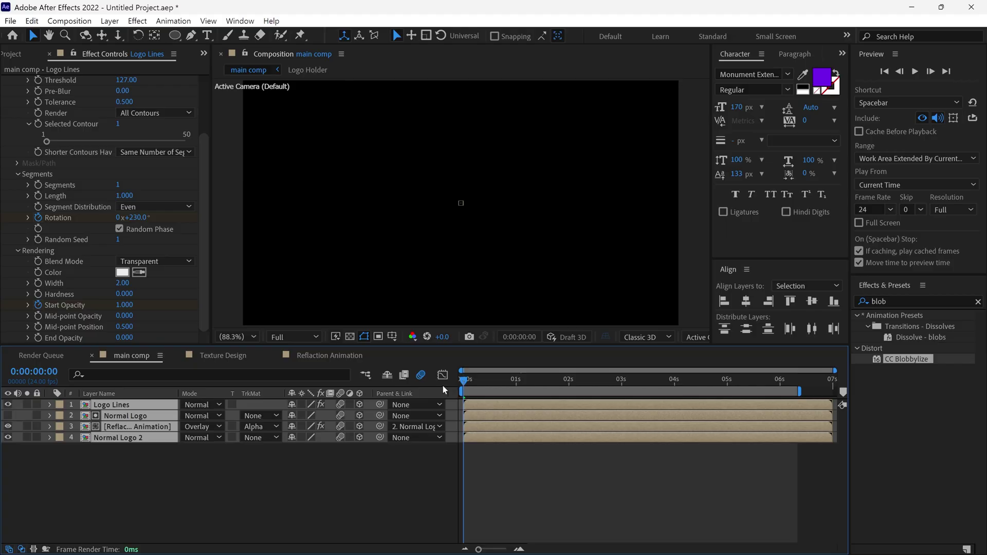
key(space)
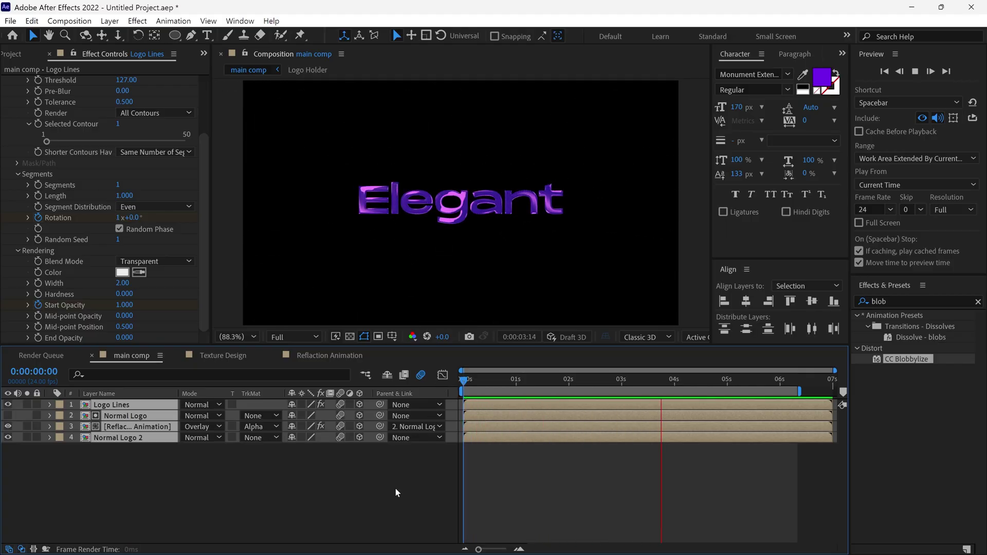
key(space)
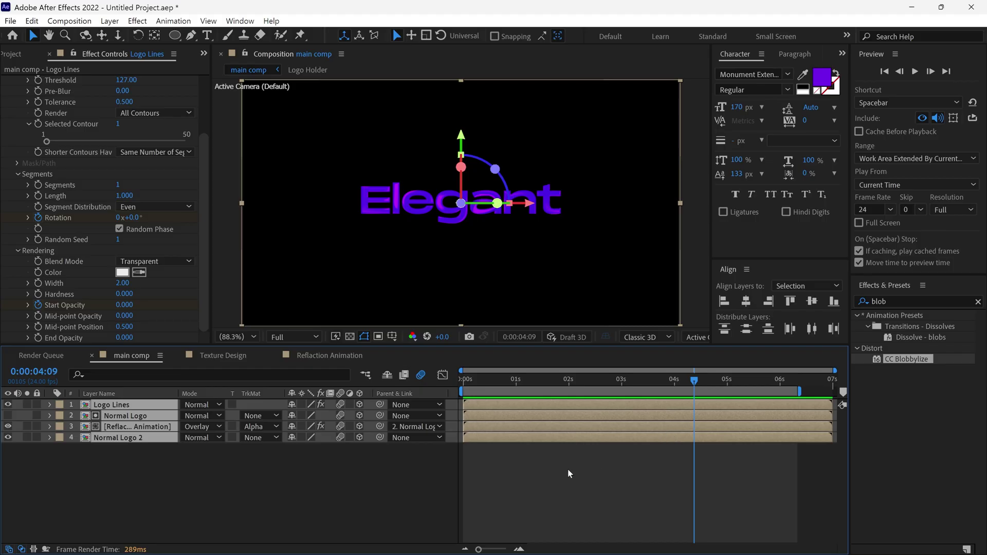